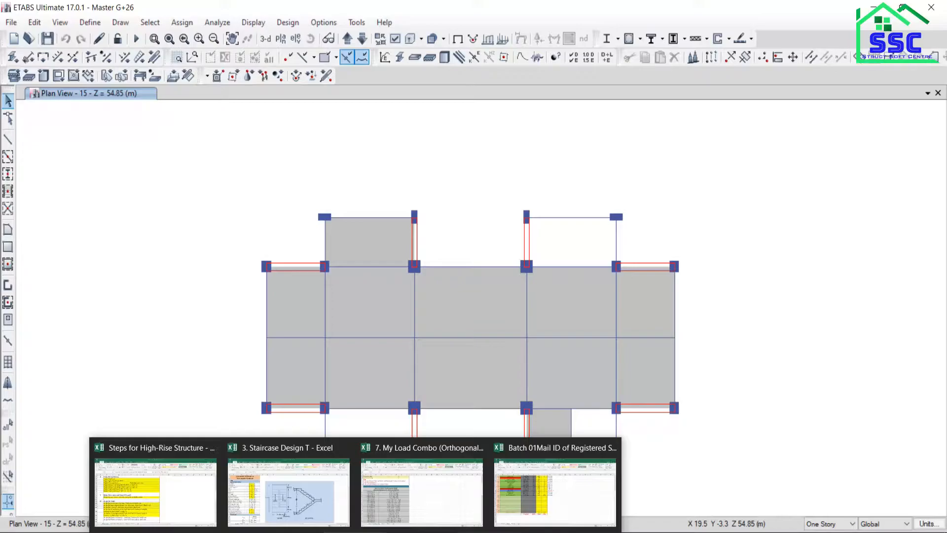
Step: Consult the high-rise design steps workbook and review the model's load pattern definitions without changing them
{"action": "left_click", "coordinate": [148, 474]}
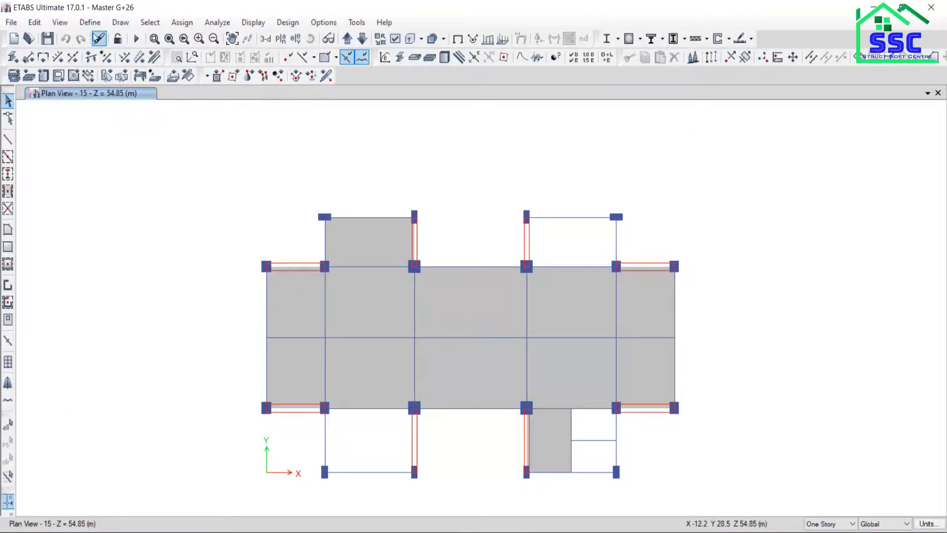
{"action": "left_click", "coordinate": [94, 23]}
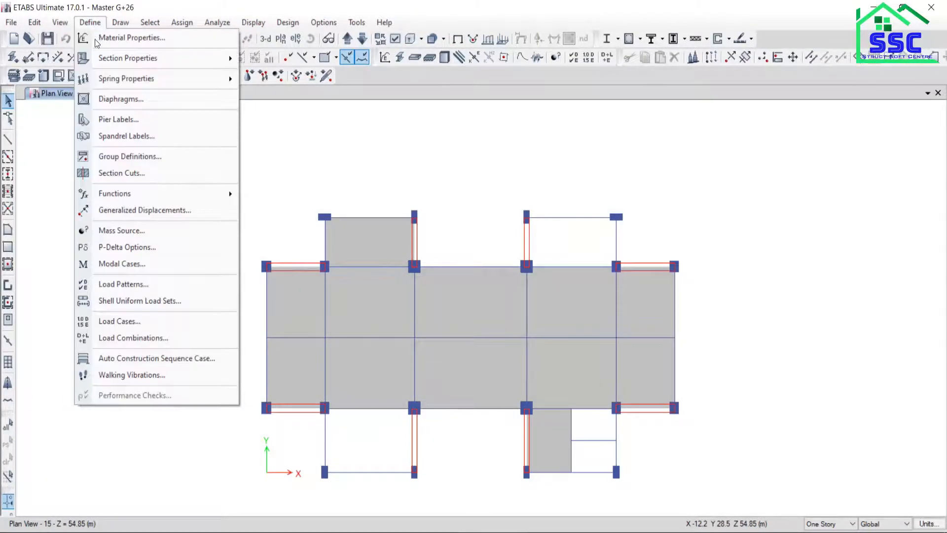
{"action": "left_click", "coordinate": [121, 287]}
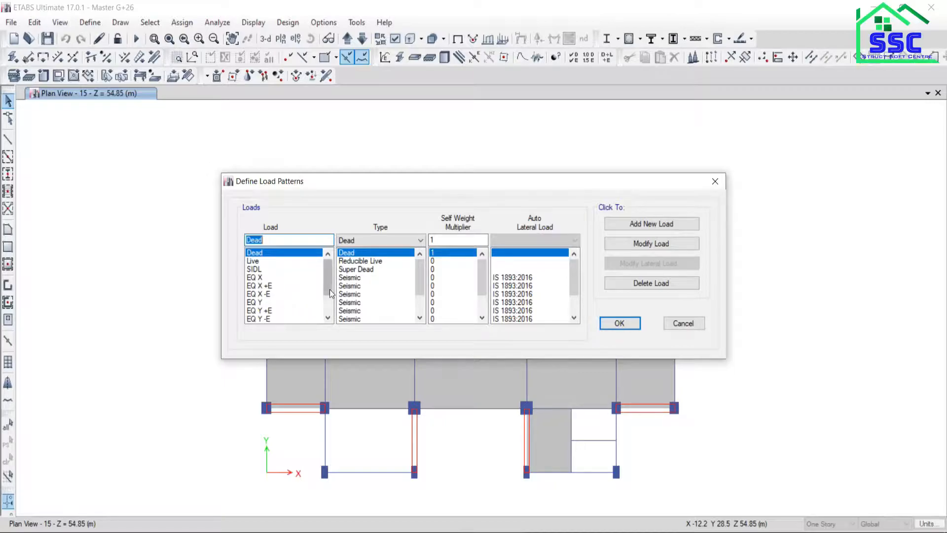
{"action": "left_click", "coordinate": [685, 324]}
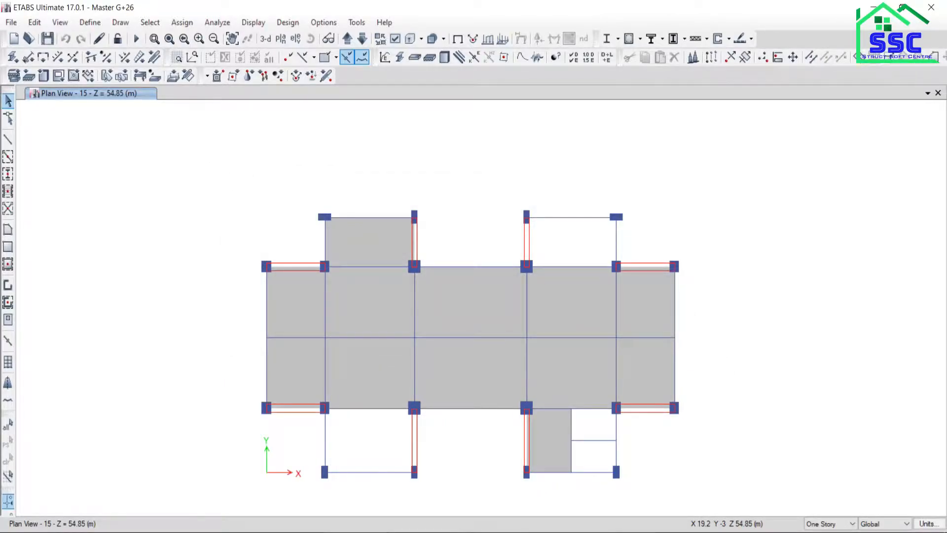
Step: Switch to the Excel design steps checklist and review the dead load and super imposed dead load assignment rows
{"action": "left_click", "coordinate": [146, 491]}
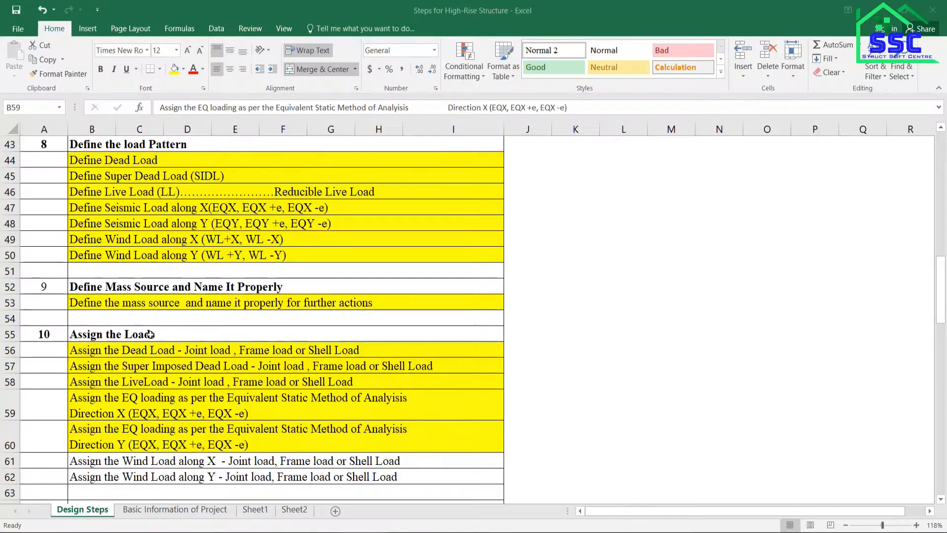
{"action": "left_click", "coordinate": [128, 351]}
{"action": "left_click", "coordinate": [136, 369]}
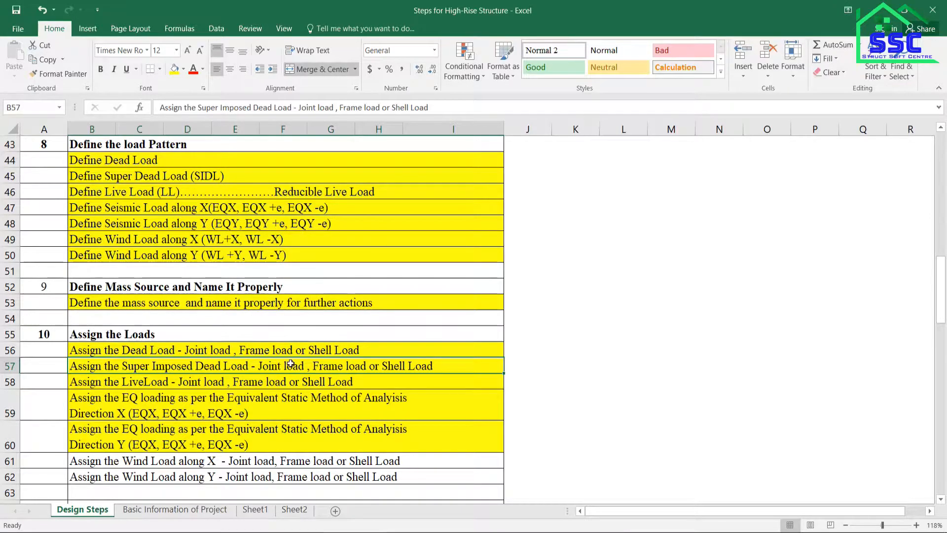
Step: Switch to the AutoCAD drawing and examine the staircase between columns C1, C2, C6 and C7 on the Basement to 11th Floor Plan
{"action": "left_click", "coordinate": [420, 532]}
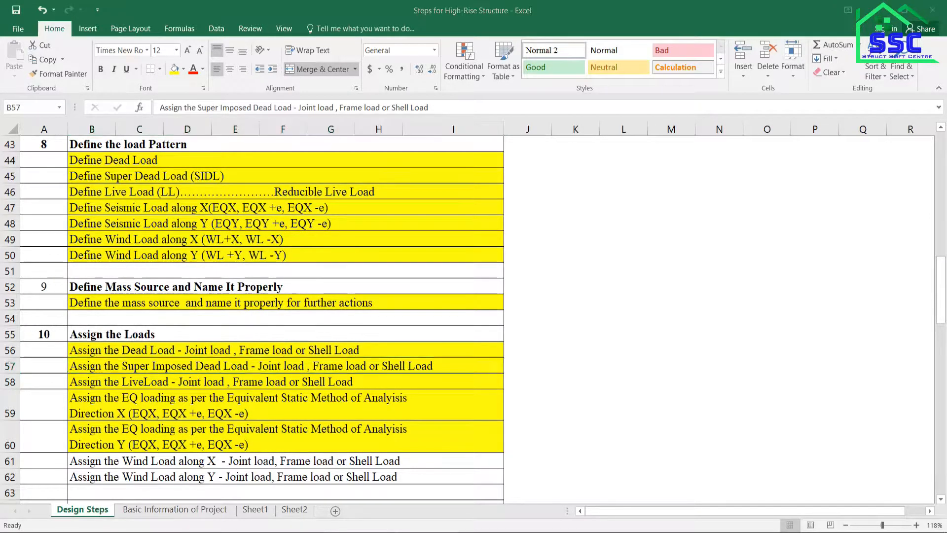
{"action": "scroll", "coordinate": [496, 338], "scroll_direction": "down", "scroll_amount": 6}
{"action": "left_click_drag", "start_coordinate": [579, 310], "coordinate": [419, 350]}
{"action": "scroll", "coordinate": [331, 346], "scroll_direction": "up", "scroll_amount": 2}
{"action": "scroll", "coordinate": [331, 346], "scroll_direction": "down", "scroll_amount": 3}
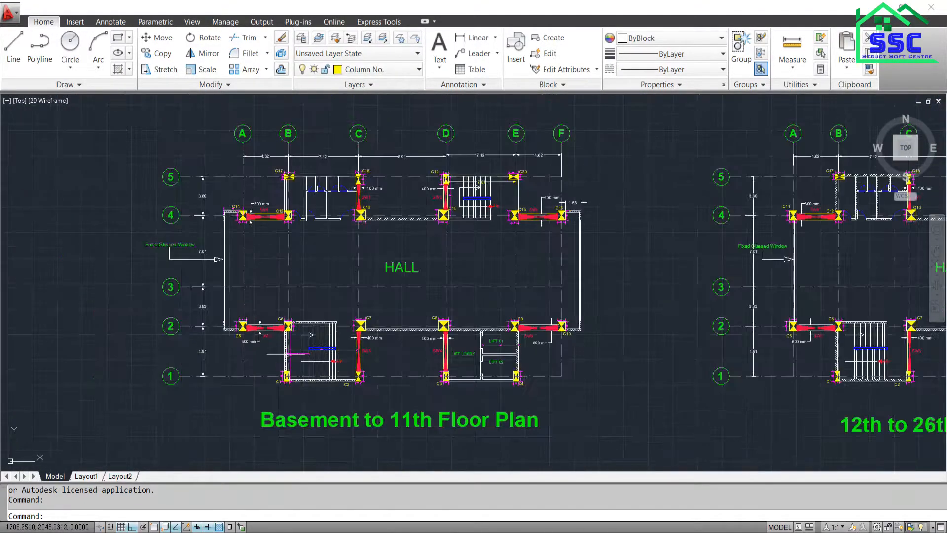
{"action": "scroll", "coordinate": [296, 354], "scroll_direction": "up", "scroll_amount": 2}
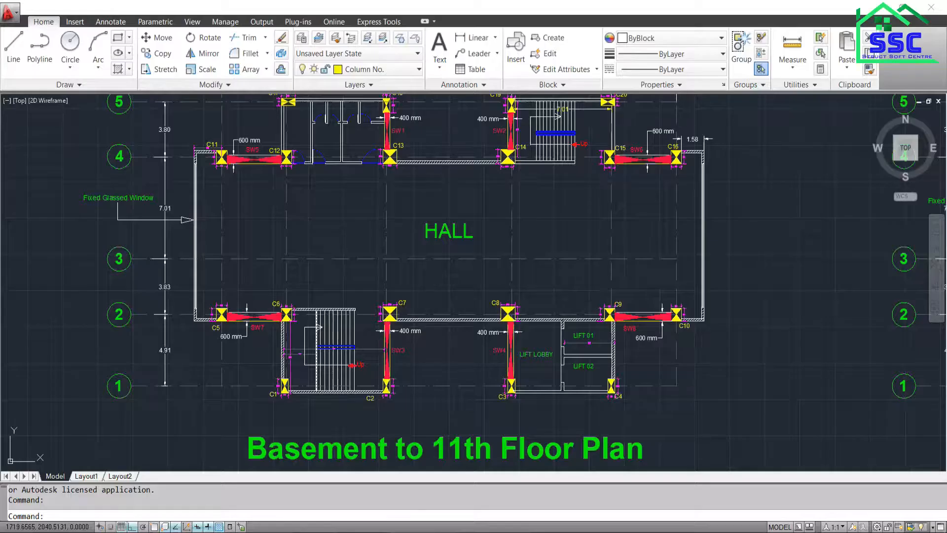
{"action": "scroll", "coordinate": [367, 352], "scroll_direction": "up", "scroll_amount": 4}
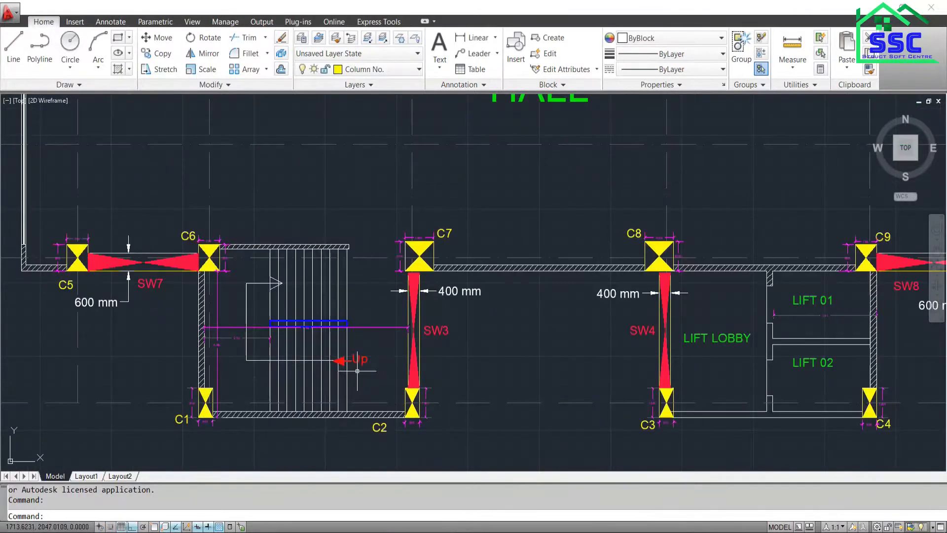
{"action": "scroll", "coordinate": [367, 352], "scroll_direction": "up", "scroll_amount": 5}
{"action": "scroll", "coordinate": [374, 309], "scroll_direction": "down", "scroll_amount": 4}
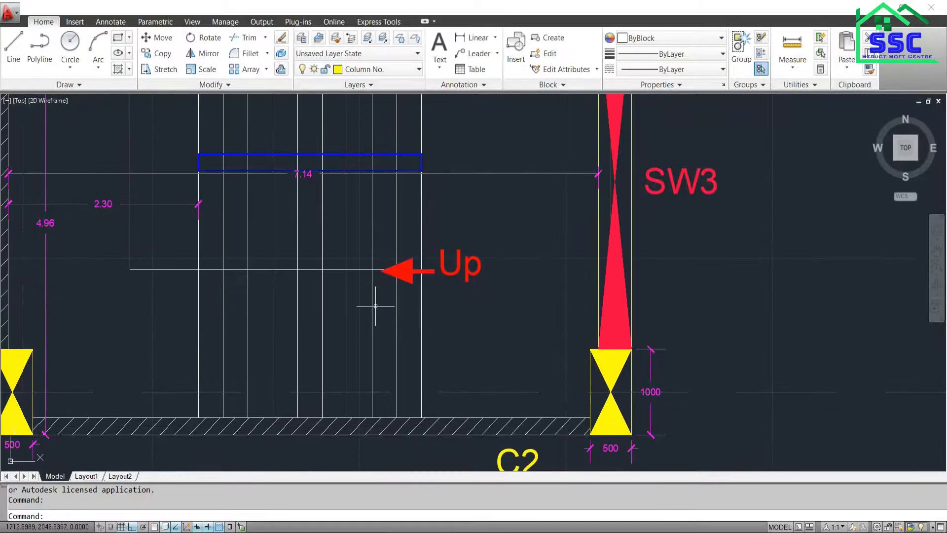
{"action": "scroll", "coordinate": [356, 303], "scroll_direction": "up", "scroll_amount": 4}
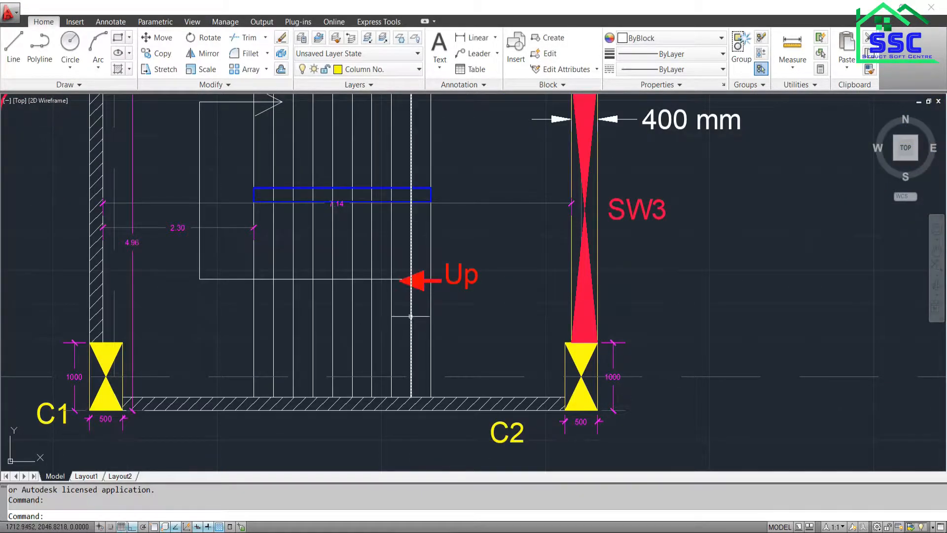
{"action": "scroll", "coordinate": [412, 316], "scroll_direction": "down", "scroll_amount": 3}
{"action": "scroll", "coordinate": [413, 309], "scroll_direction": "up", "scroll_amount": 3}
{"action": "scroll", "coordinate": [395, 296], "scroll_direction": "down", "scroll_amount": 4}
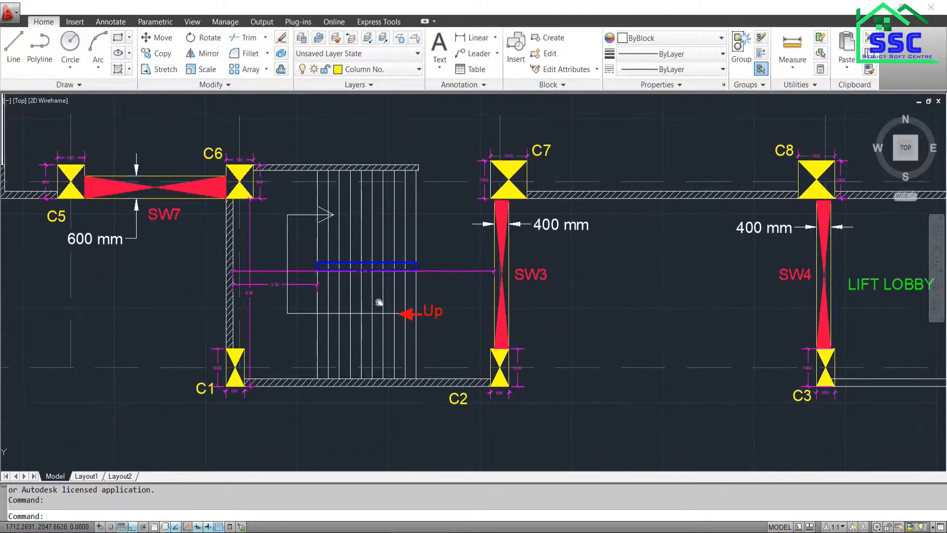
{"action": "scroll", "coordinate": [331, 257], "scroll_direction": "up", "scroll_amount": 4}
{"action": "scroll", "coordinate": [408, 292], "scroll_direction": "down", "scroll_amount": 5}
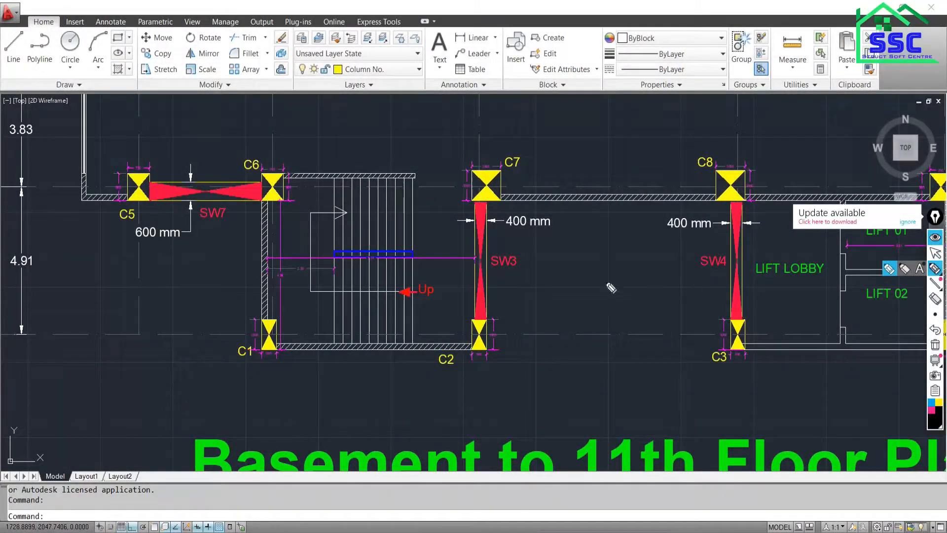
Step: Mark the two stair flights, the wall between C6 and C1, and shear wall SW3 with yellow pen strokes
{"action": "left_click", "coordinate": [938, 403]}
{"action": "left_click_drag", "start_coordinate": [426, 313], "coordinate": [264, 313]}
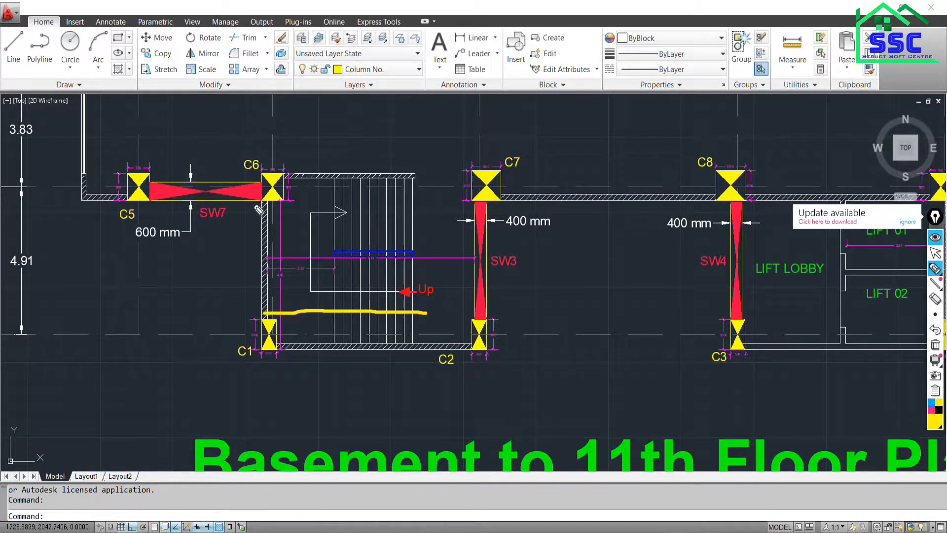
{"action": "left_click_drag", "start_coordinate": [271, 205], "coordinate": [262, 313]}
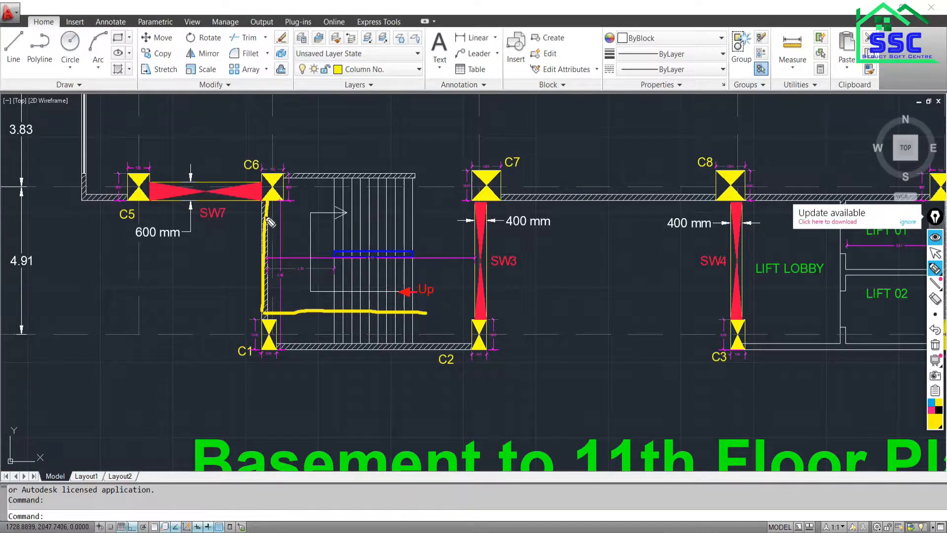
{"action": "left_click_drag", "start_coordinate": [261, 201], "coordinate": [263, 308]}
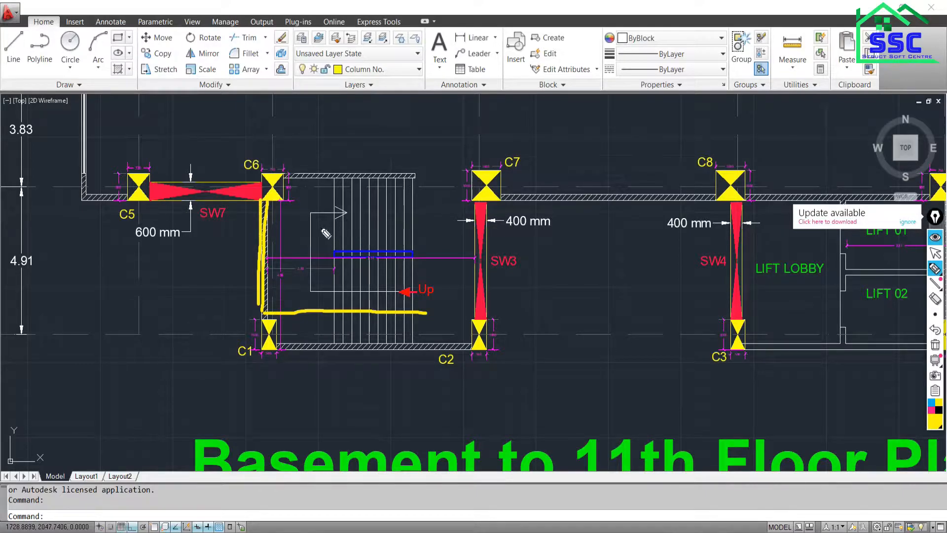
{"action": "left_click_drag", "start_coordinate": [317, 226], "coordinate": [465, 218]}
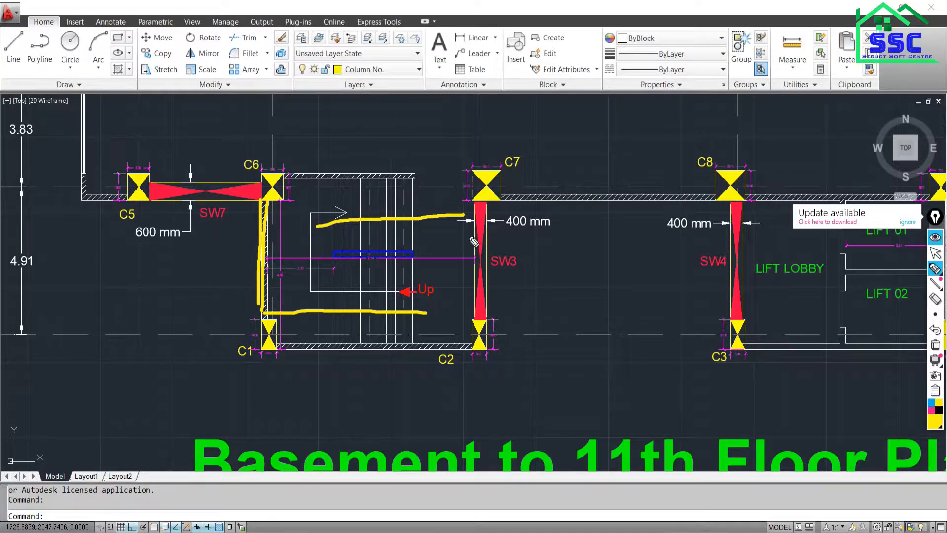
{"action": "left_click_drag", "start_coordinate": [458, 233], "coordinate": [484, 243]}
{"action": "mouse_move", "coordinate": [461, 275]}
{"action": "left_mouse_down"}
{"action": "mouse_move", "coordinate": [470, 295]}
{"action": "mouse_move", "coordinate": [526, 266]}
{"action": "left_mouse_up"}
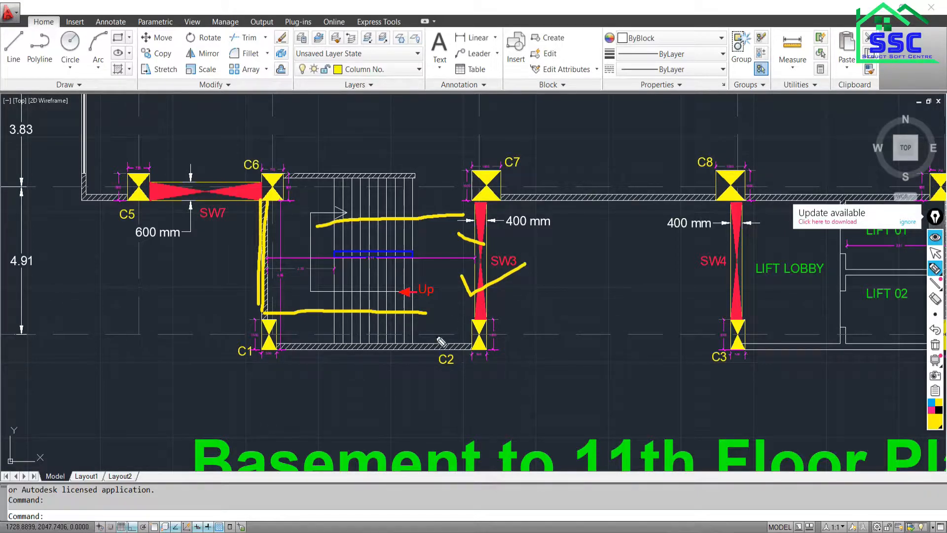
Step: Clear the pen annotations and mark only the wall below column C6 with a yellow line
{"action": "left_click", "coordinate": [936, 344]}
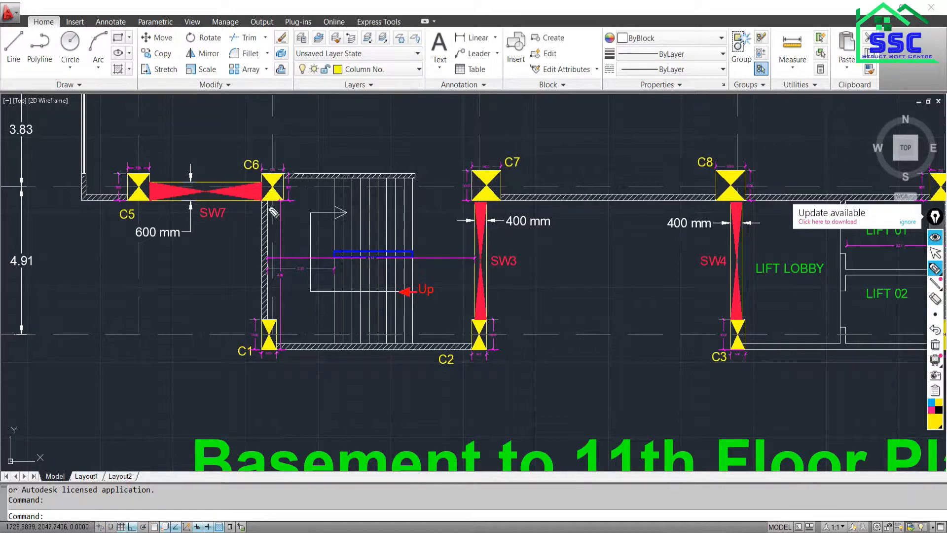
{"action": "left_click_drag", "start_coordinate": [270, 201], "coordinate": [267, 274]}
{"action": "left_click", "coordinate": [936, 253]}
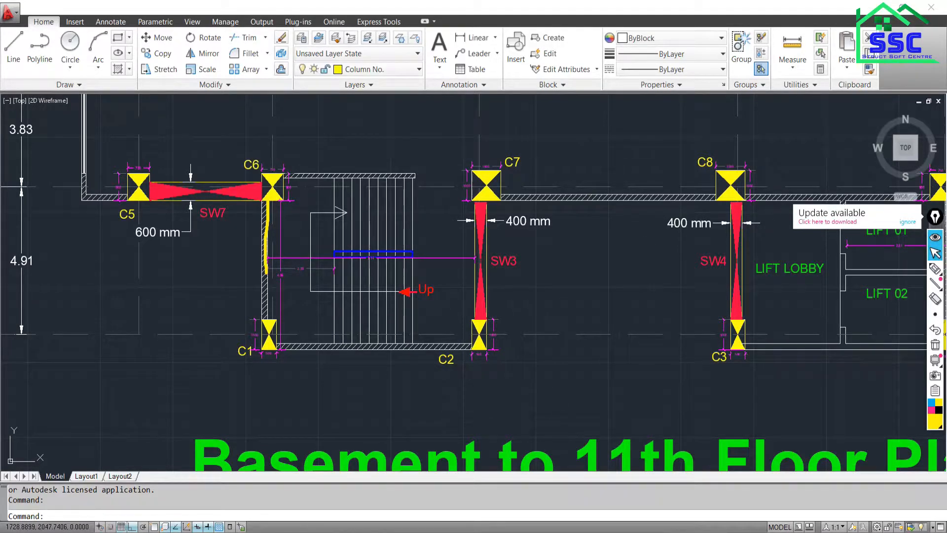
Step: Switch to the ETABS plan view and clear the leftover yellow annotation
{"action": "left_click", "coordinate": [465, 531]}
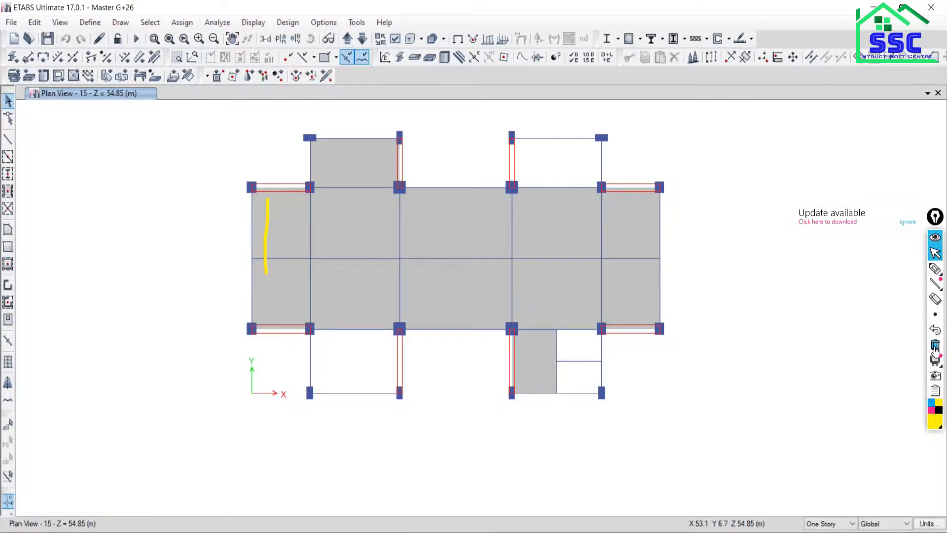
{"action": "left_click", "coordinate": [935, 345]}
Step: Sketch the stair flights in yellow and black with an entry arrow over the lower-left open bay of the plan
{"action": "left_click", "coordinate": [936, 268]}
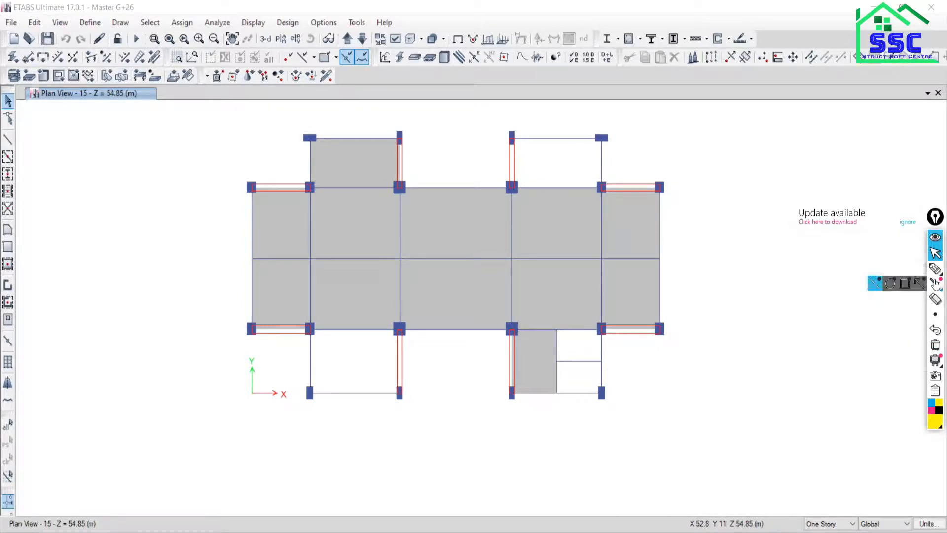
{"action": "left_click_drag", "start_coordinate": [338, 330], "coordinate": [342, 391]}
{"action": "left_click_drag", "start_coordinate": [366, 333], "coordinate": [367, 386]}
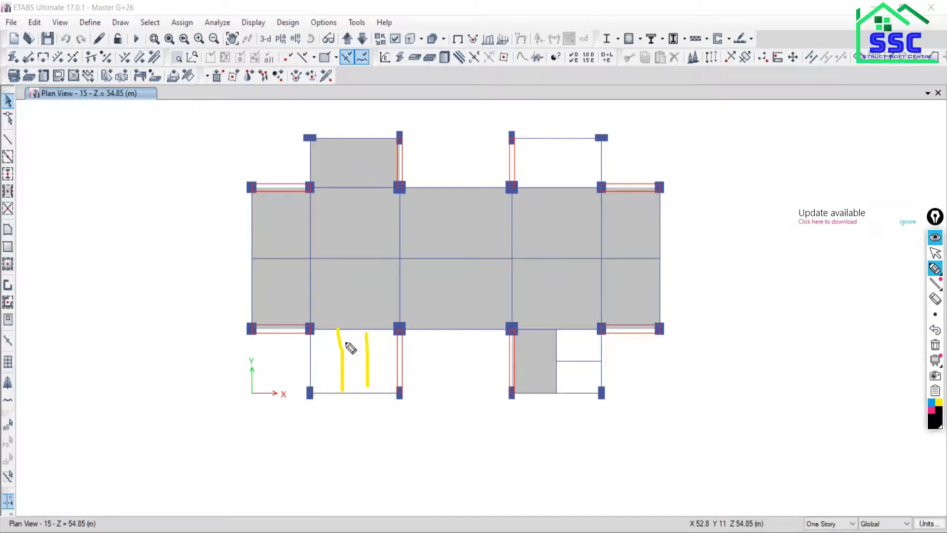
{"action": "left_click_drag", "start_coordinate": [339, 332], "coordinate": [340, 392]}
{"action": "left_click_drag", "start_coordinate": [371, 328], "coordinate": [372, 393]}
{"action": "mouse_move", "coordinate": [340, 363]}
{"action": "left_mouse_down"}
{"action": "mouse_move", "coordinate": [371, 366]}
{"action": "mouse_move", "coordinate": [370, 387]}
{"action": "left_mouse_up"}
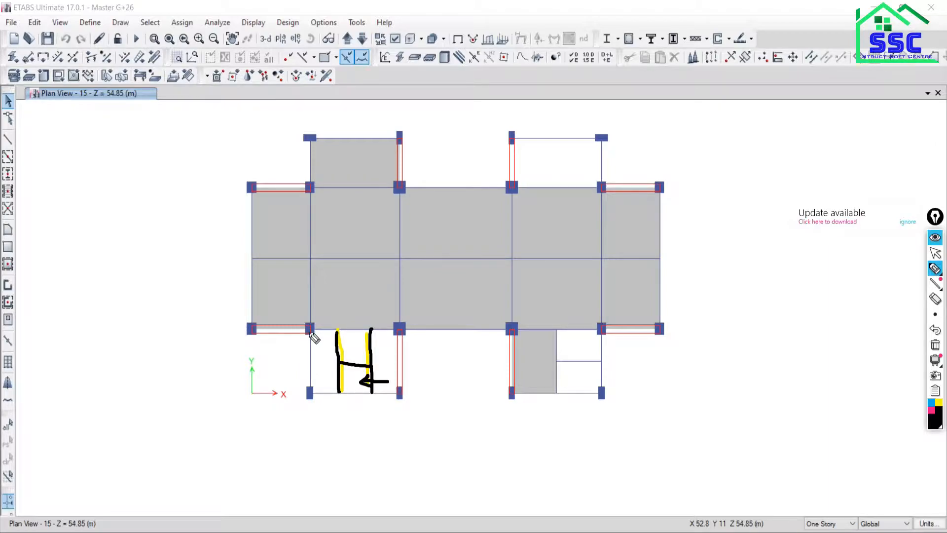
Step: Annotate the stair bay's left edge beam as MLB, sketch vertical lines and an arrow labelled F below the plan, and clear all annotations
{"action": "mouse_move", "coordinate": [309, 330]}
{"action": "left_mouse_down"}
{"action": "mouse_move", "coordinate": [310, 394]}
{"action": "mouse_move", "coordinate": [252, 364]}
{"action": "mouse_move", "coordinate": [302, 368]}
{"action": "mouse_move", "coordinate": [283, 380]}
{"action": "left_mouse_up"}
{"action": "mouse_move", "coordinate": [285, 346]}
{"action": "left_mouse_down"}
{"action": "mouse_move", "coordinate": [287, 359]}
{"action": "mouse_move", "coordinate": [304, 356]}
{"action": "mouse_move", "coordinate": [283, 364]}
{"action": "left_mouse_up"}
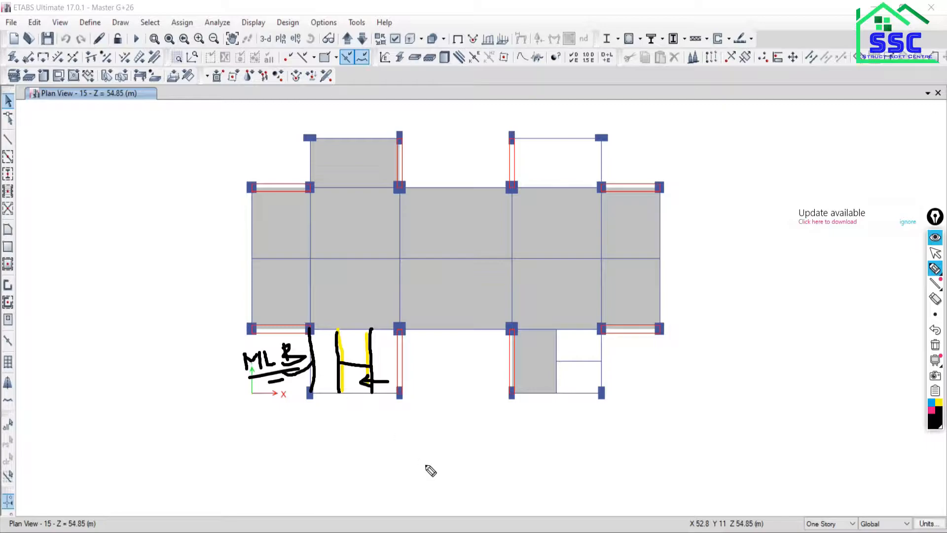
{"action": "mouse_move", "coordinate": [440, 478]}
{"action": "left_mouse_down"}
{"action": "mouse_move", "coordinate": [486, 478]}
{"action": "mouse_move", "coordinate": [488, 486]}
{"action": "left_mouse_up"}
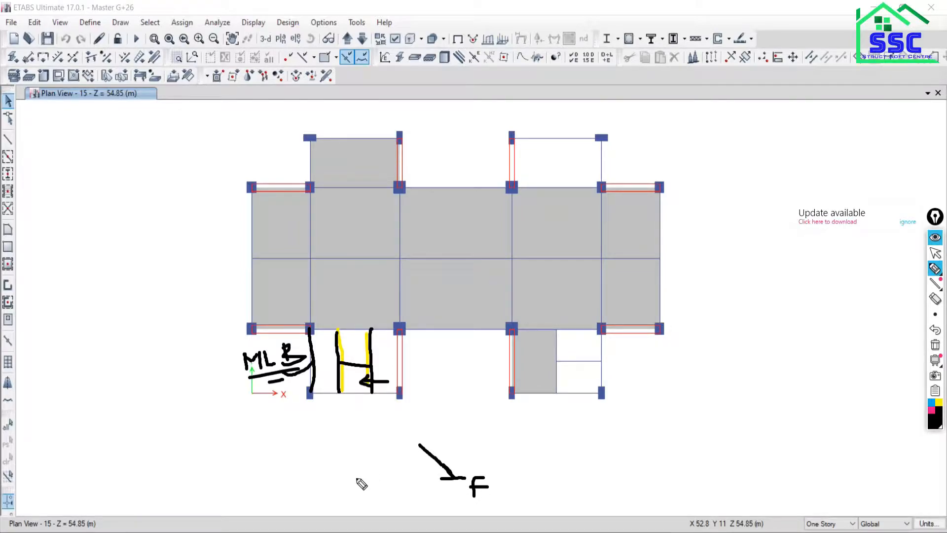
{"action": "left_click_drag", "start_coordinate": [356, 479], "coordinate": [361, 338]}
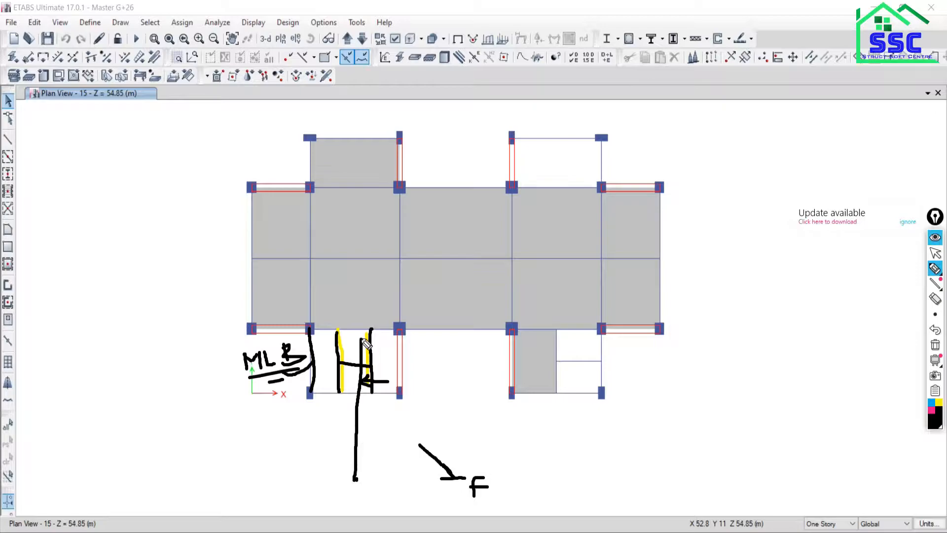
{"action": "left_click_drag", "start_coordinate": [458, 481], "coordinate": [455, 363]}
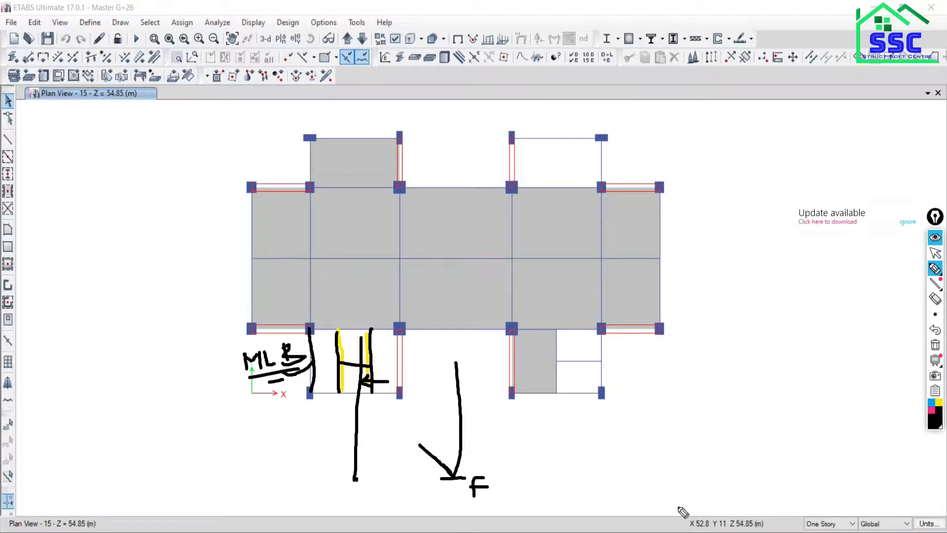
{"action": "left_click", "coordinate": [936, 345]}
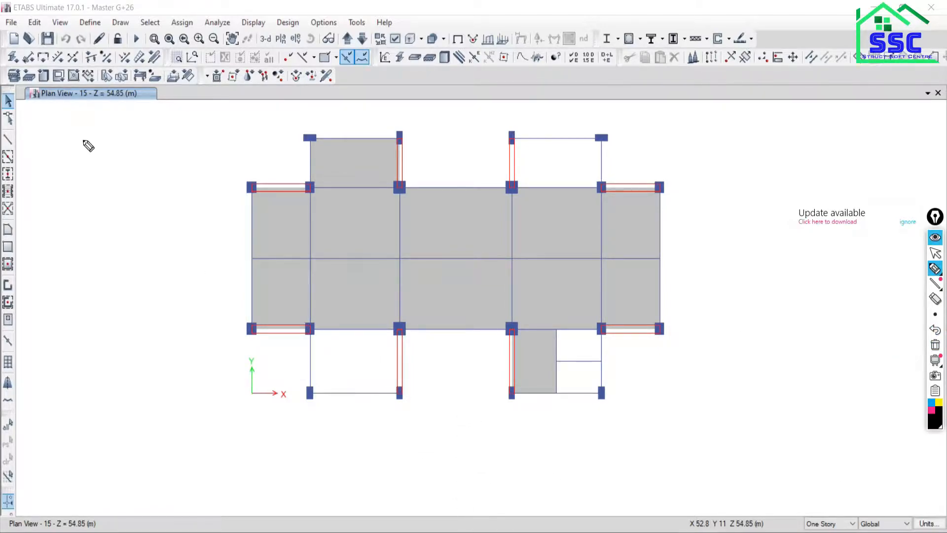
Step: Sketch a stair elevation in black beside the plan, with two vertical column lines, a hatched ground line and an inclined flight
{"action": "left_click_drag", "start_coordinate": [55, 144], "coordinate": [34, 402]}
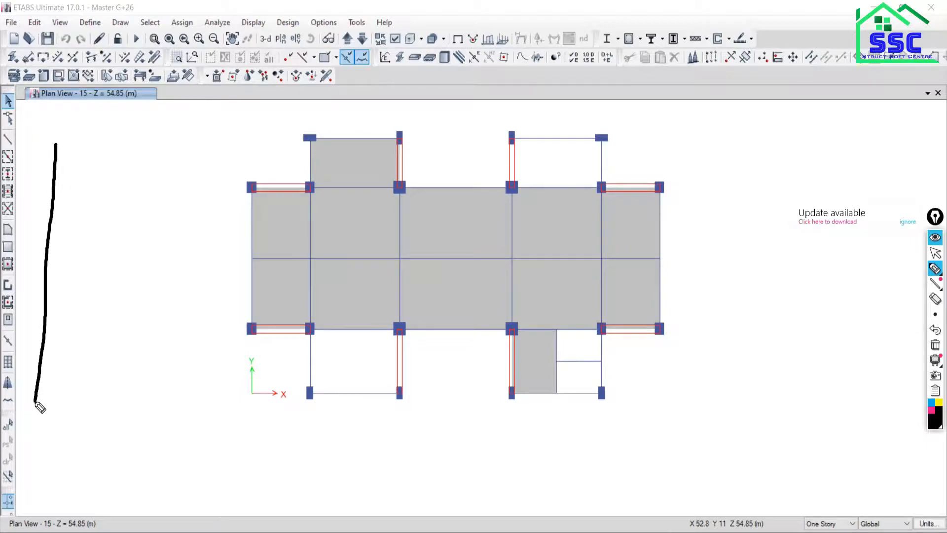
{"action": "left_click", "coordinate": [198, 134]}
{"action": "left_click_drag", "start_coordinate": [198, 158], "coordinate": [182, 409]}
{"action": "mouse_move", "coordinate": [16, 404]}
{"action": "left_mouse_down"}
{"action": "mouse_move", "coordinate": [225, 410]}
{"action": "mouse_move", "coordinate": [167, 420]}
{"action": "left_mouse_up"}
{"action": "left_click_drag", "start_coordinate": [166, 413], "coordinate": [122, 418]}
{"action": "left_click_drag", "start_coordinate": [117, 409], "coordinate": [97, 416]}
{"action": "left_click", "coordinate": [86, 410]}
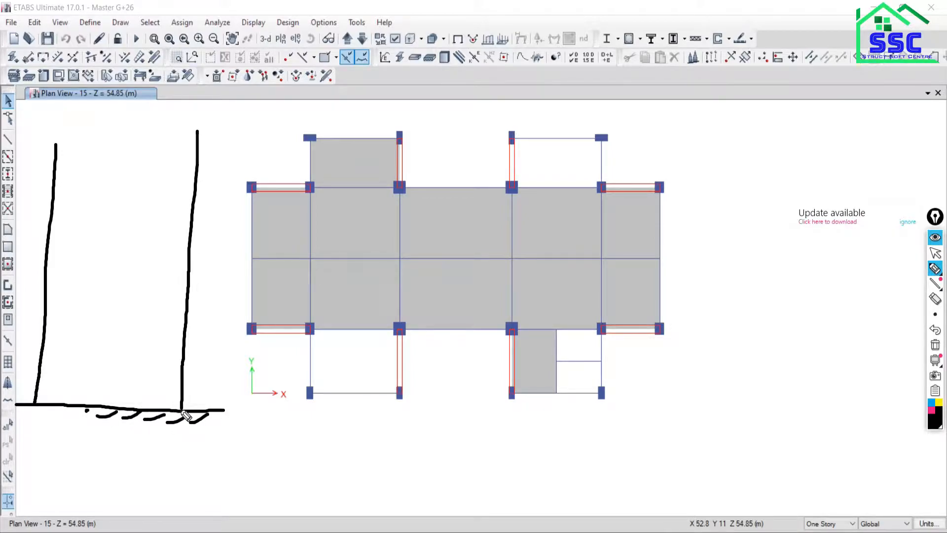
{"action": "left_click_drag", "start_coordinate": [178, 407], "coordinate": [46, 311]}
{"action": "mouse_move", "coordinate": [56, 172]}
{"action": "left_mouse_down"}
{"action": "mouse_move", "coordinate": [229, 179]}
{"action": "mouse_move", "coordinate": [217, 176]}
{"action": "left_mouse_up"}
{"action": "mouse_move", "coordinate": [231, 394]}
{"action": "left_mouse_down"}
{"action": "mouse_move", "coordinate": [237, 378]}
{"action": "mouse_move", "coordinate": [239, 411]}
{"action": "mouse_move", "coordinate": [252, 411]}
{"action": "left_mouse_up"}
{"action": "mouse_move", "coordinate": [260, 359]}
{"action": "left_mouse_down"}
{"action": "mouse_move", "coordinate": [253, 374]}
{"action": "mouse_move", "coordinate": [269, 366]}
{"action": "left_mouse_up"}
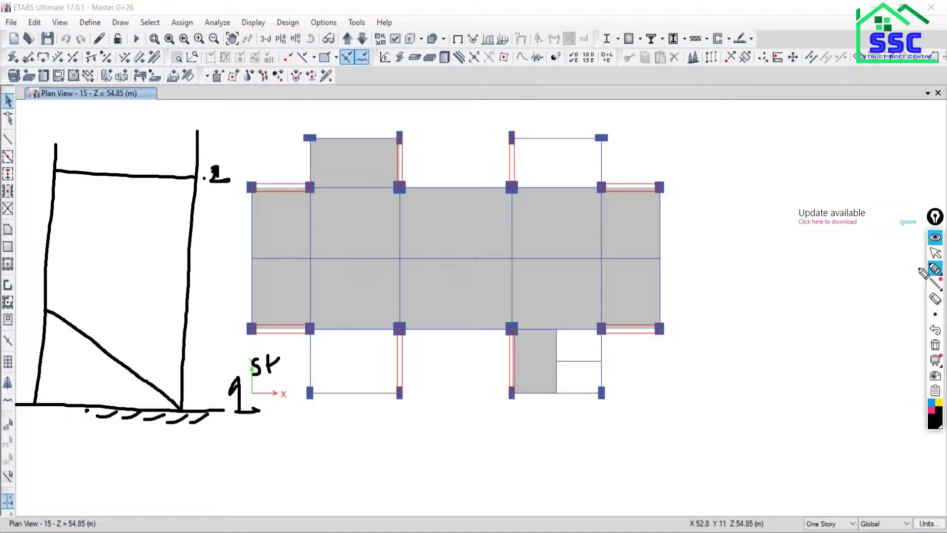
{"action": "left_click", "coordinate": [936, 332]}
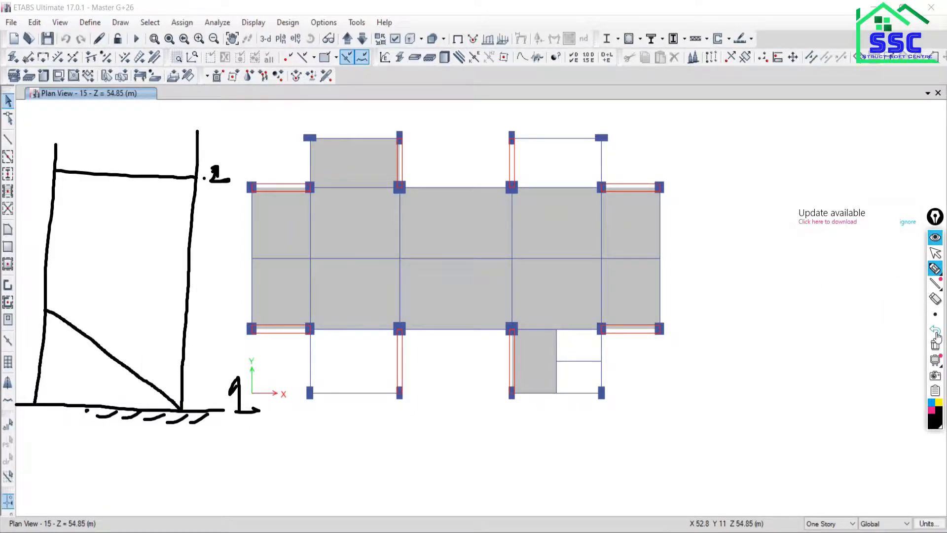
{"action": "left_click", "coordinate": [937, 333]}
{"action": "left_click", "coordinate": [937, 334]}
{"action": "left_click", "coordinate": [936, 333]}
{"action": "left_click", "coordinate": [937, 334]}
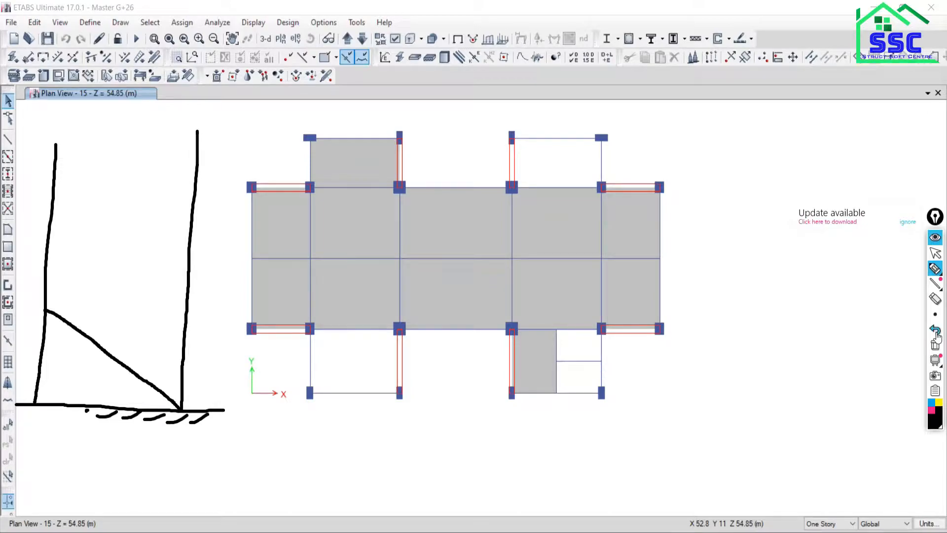
Step: Remove the inclined flight from the stair elevation sketch, add a horizontal floor line, and write labels at the upper floor and ground levels
{"action": "left_click", "coordinate": [936, 334]}
{"action": "mouse_move", "coordinate": [54, 161]}
{"action": "left_mouse_down"}
{"action": "mouse_move", "coordinate": [197, 163]}
{"action": "mouse_move", "coordinate": [209, 178]}
{"action": "mouse_move", "coordinate": [233, 144]}
{"action": "mouse_move", "coordinate": [248, 152]}
{"action": "left_mouse_up"}
{"action": "left_click_drag", "start_coordinate": [228, 388], "coordinate": [240, 411]}
{"action": "left_click_drag", "start_coordinate": [249, 369], "coordinate": [266, 379]}
{"action": "left_click_drag", "start_coordinate": [268, 368], "coordinate": [280, 367]}
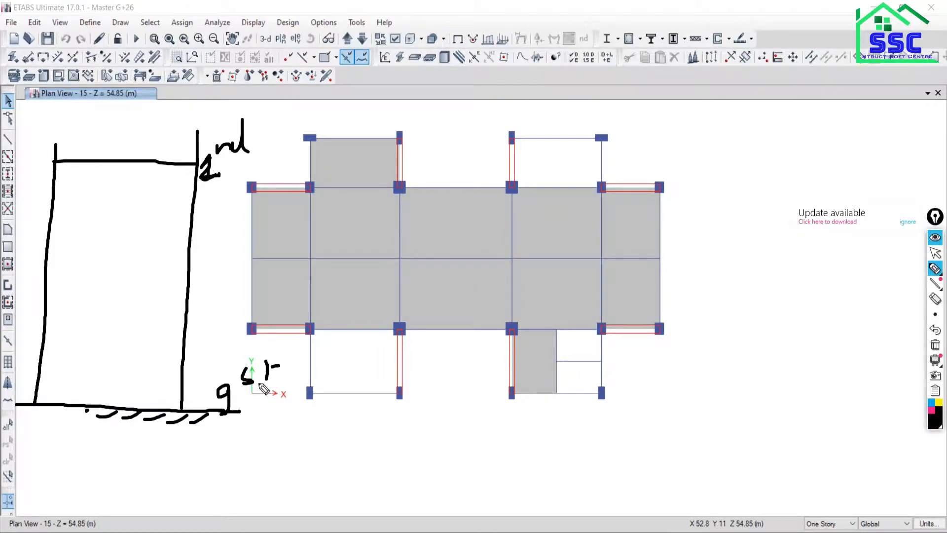
Step: Sketch two inclined flights meeting at a mid-height landing with a boxed beam, plus a second boxed support and outer column line
{"action": "left_click_drag", "start_coordinate": [181, 410], "coordinate": [46, 267]}
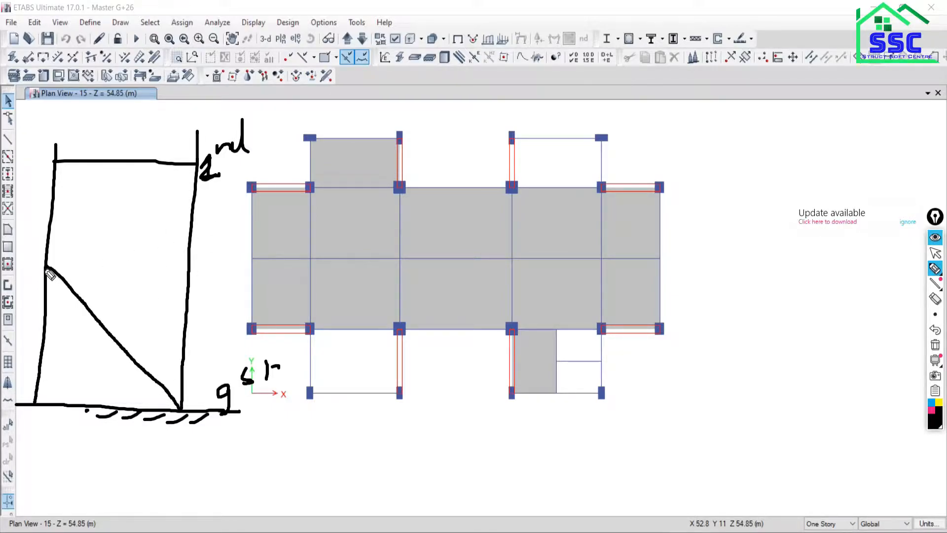
{"action": "mouse_move", "coordinate": [47, 269]}
{"action": "left_mouse_down"}
{"action": "mouse_move", "coordinate": [17, 267]}
{"action": "mouse_move", "coordinate": [25, 278]}
{"action": "mouse_move", "coordinate": [31, 270]}
{"action": "left_mouse_up"}
{"action": "mouse_move", "coordinate": [27, 270]}
{"action": "left_mouse_down"}
{"action": "mouse_move", "coordinate": [184, 172]}
{"action": "mouse_move", "coordinate": [232, 161]}
{"action": "mouse_move", "coordinate": [229, 173]}
{"action": "mouse_move", "coordinate": [242, 174]}
{"action": "mouse_move", "coordinate": [229, 163]}
{"action": "mouse_move", "coordinate": [239, 184]}
{"action": "mouse_move", "coordinate": [227, 415]}
{"action": "left_mouse_up"}
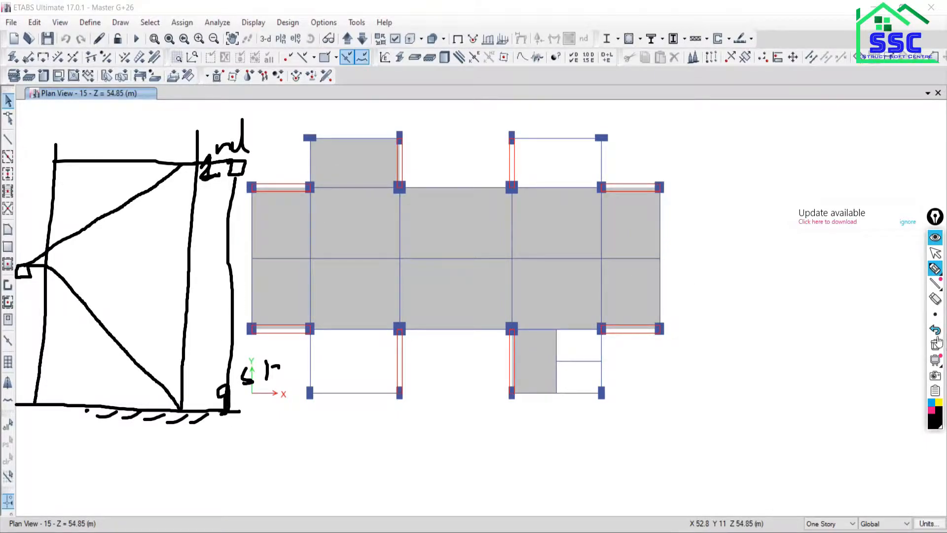
Step: Erase the floor line, inner column line and upper flight, and redraw the upper flight from the mid-landing to a hatched beam
{"action": "left_click", "coordinate": [936, 299]}
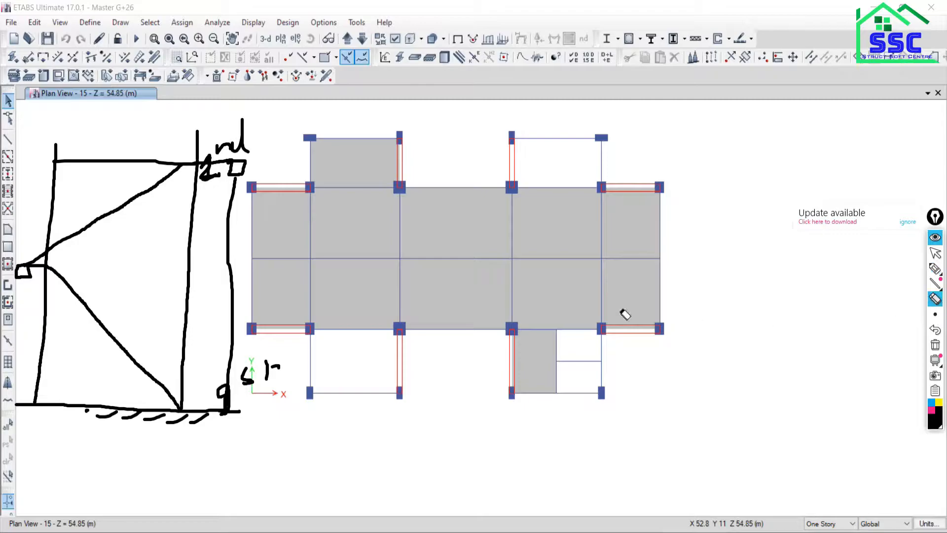
{"action": "left_click_drag", "start_coordinate": [198, 171], "coordinate": [201, 198]}
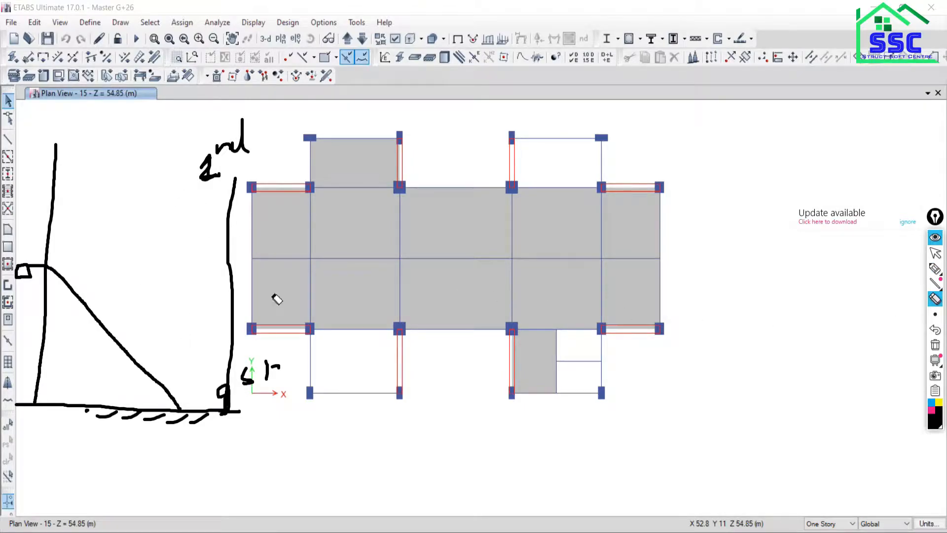
{"action": "left_click", "coordinate": [936, 269]}
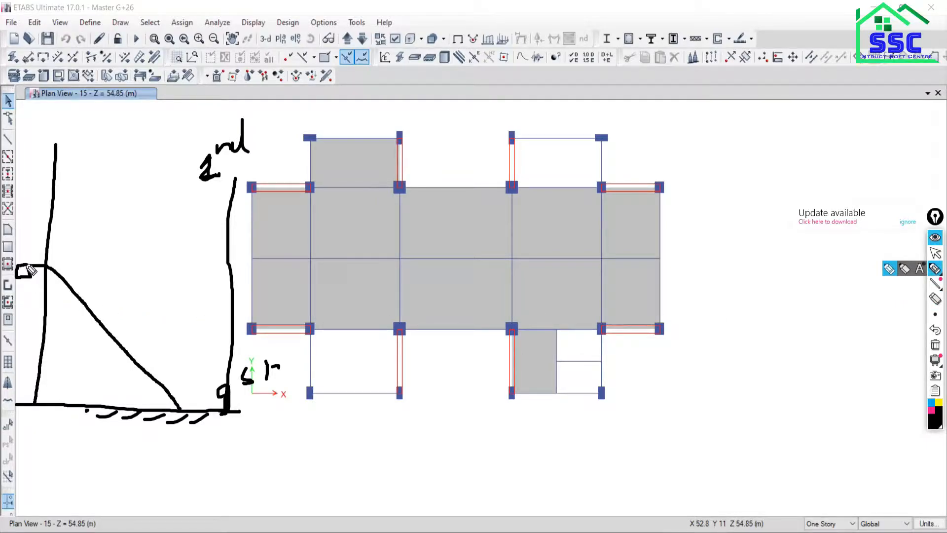
{"action": "left_click_drag", "start_coordinate": [29, 269], "coordinate": [60, 245]}
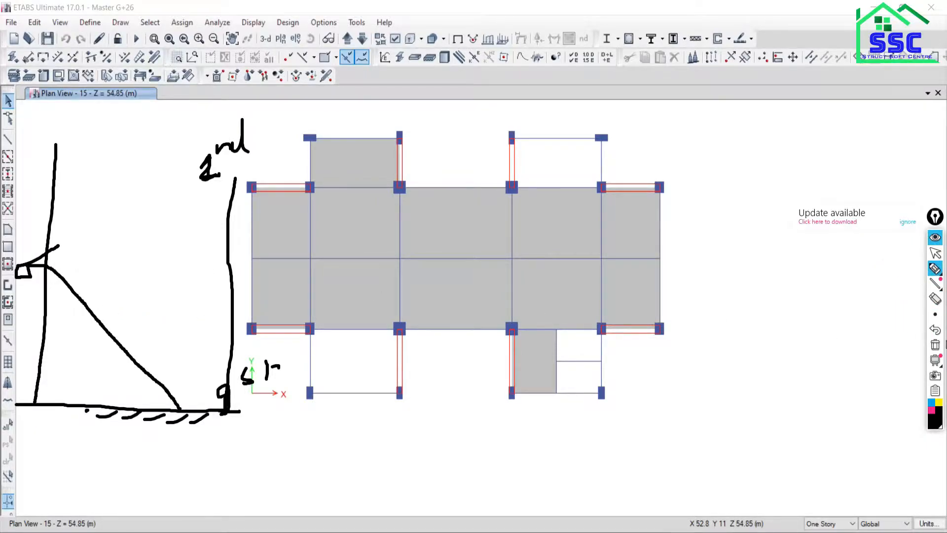
{"action": "left_click", "coordinate": [935, 331]}
{"action": "mouse_move", "coordinate": [48, 268]}
{"action": "left_mouse_down"}
{"action": "mouse_move", "coordinate": [197, 186]}
{"action": "mouse_move", "coordinate": [236, 180]}
{"action": "mouse_move", "coordinate": [215, 203]}
{"action": "mouse_move", "coordinate": [231, 202]}
{"action": "mouse_move", "coordinate": [220, 205]}
{"action": "mouse_move", "coordinate": [232, 190]}
{"action": "mouse_move", "coordinate": [226, 176]}
{"action": "mouse_move", "coordinate": [257, 161]}
{"action": "left_mouse_up"}
Step: Tick the mid-landing beam and the stair bay's edge beam on grid B, and sketch a dashed floor line ending at a boxed beam
{"action": "left_click_drag", "start_coordinate": [14, 280], "coordinate": [43, 237]}
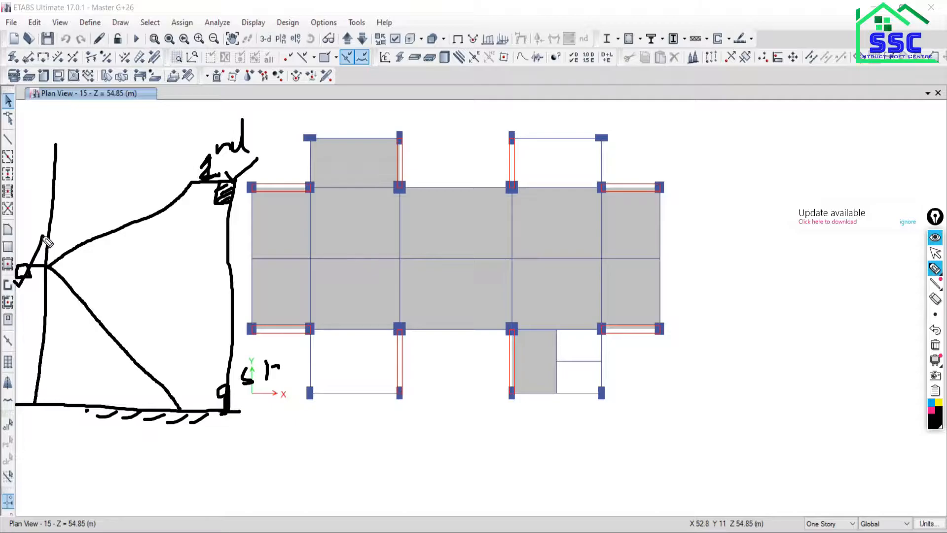
{"action": "mouse_move", "coordinate": [303, 351]}
{"action": "left_mouse_down"}
{"action": "mouse_move", "coordinate": [319, 363]}
{"action": "mouse_move", "coordinate": [337, 337]}
{"action": "left_mouse_up"}
{"action": "mouse_move", "coordinate": [192, 184]}
{"action": "left_mouse_down"}
{"action": "mouse_move", "coordinate": [30, 183]}
{"action": "mouse_move", "coordinate": [29, 196]}
{"action": "mouse_move", "coordinate": [13, 185]}
{"action": "mouse_move", "coordinate": [29, 188]}
{"action": "left_mouse_up"}
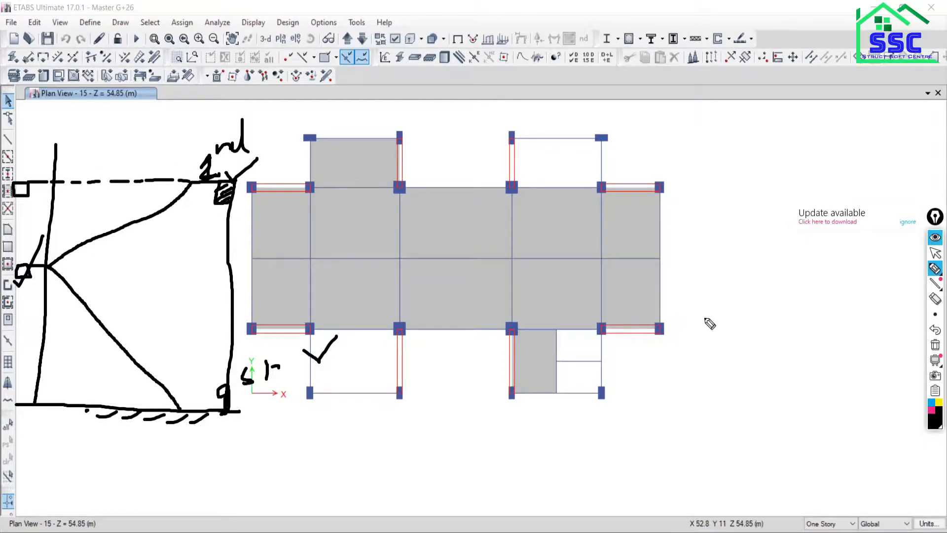
Step: Clear all annotations and turn on the grid system's visibility in the plan view
{"action": "left_click", "coordinate": [936, 253]}
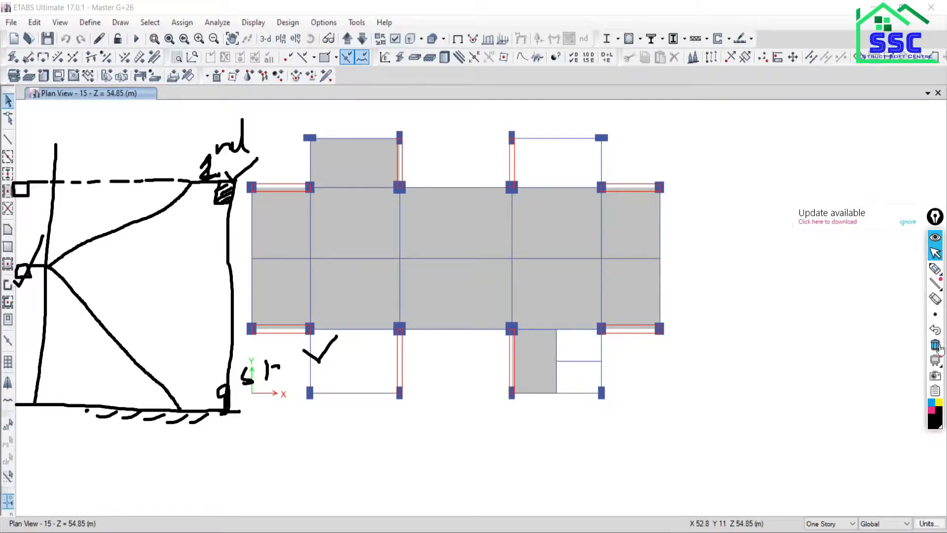
{"action": "left_click", "coordinate": [935, 345]}
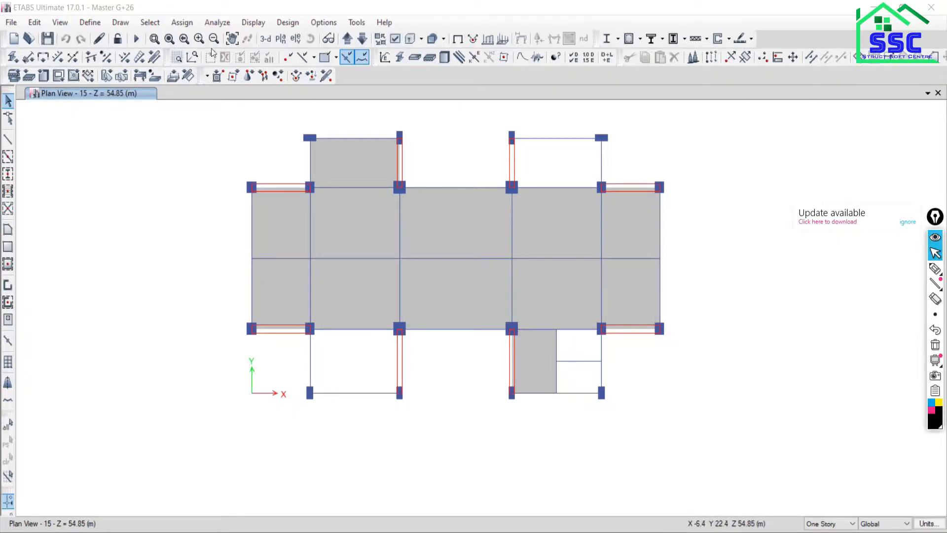
{"action": "scroll", "coordinate": [210, 179], "scroll_direction": "up", "scroll_amount": 3}
{"action": "scroll", "coordinate": [208, 206], "scroll_direction": "down", "scroll_amount": 7}
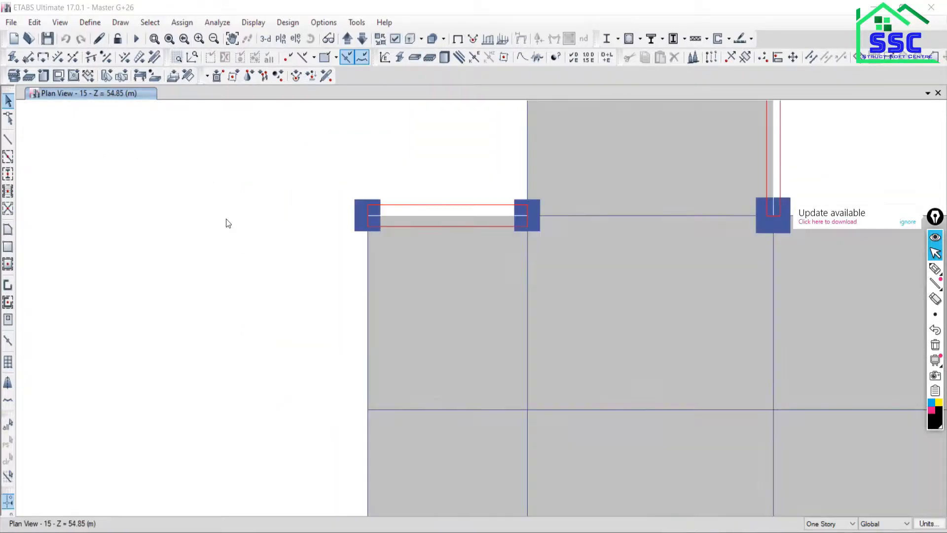
{"action": "scroll", "coordinate": [291, 239], "scroll_direction": "up", "scroll_amount": 3}
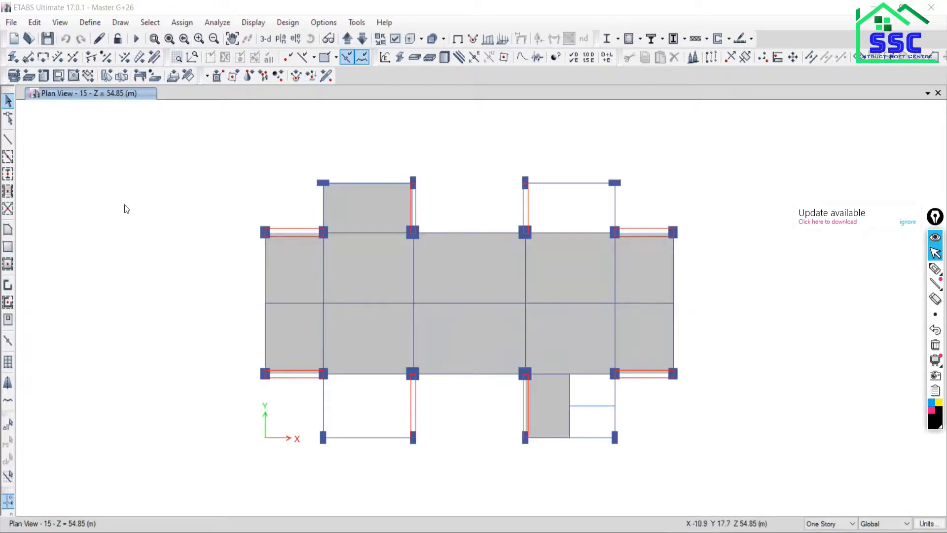
{"action": "right_click", "coordinate": [70, 174]}
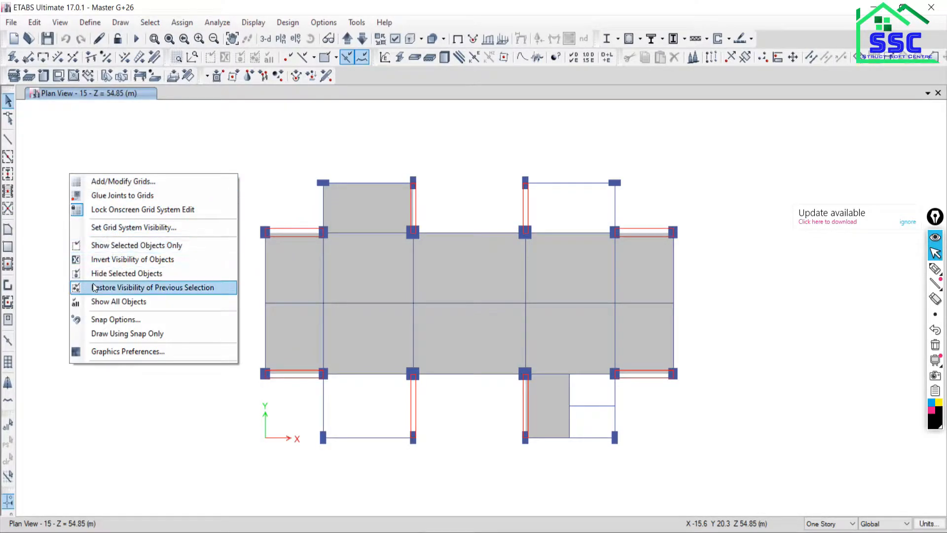
{"action": "left_click", "coordinate": [99, 228]}
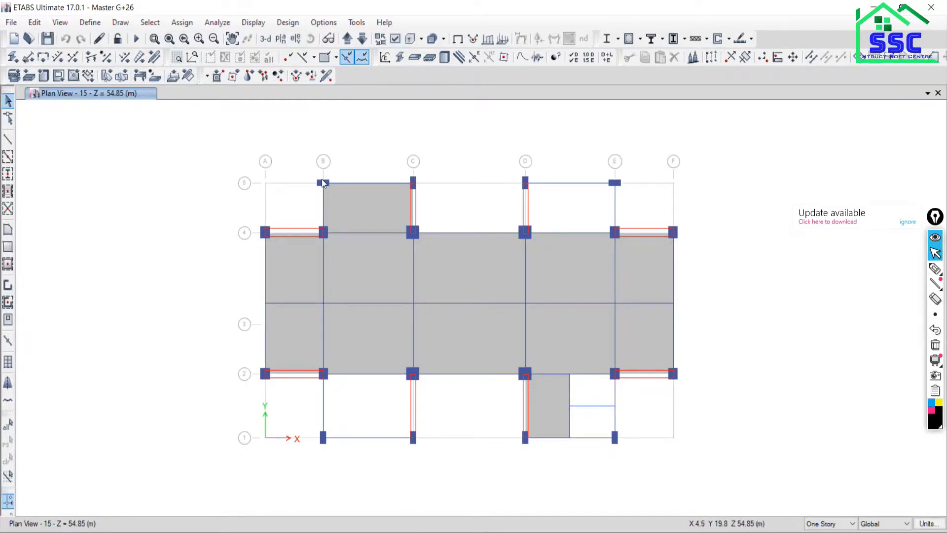
Step: Open the elevation view along grid line B
{"action": "scroll", "coordinate": [324, 177], "scroll_direction": "up", "scroll_amount": 3}
{"action": "scroll", "coordinate": [325, 172], "scroll_direction": "down", "scroll_amount": 3}
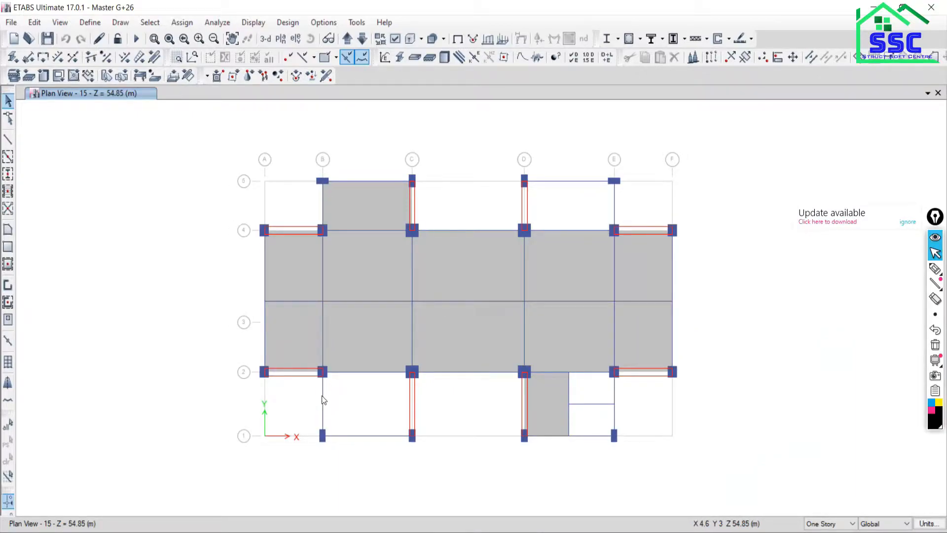
{"action": "left_click", "coordinate": [296, 39]}
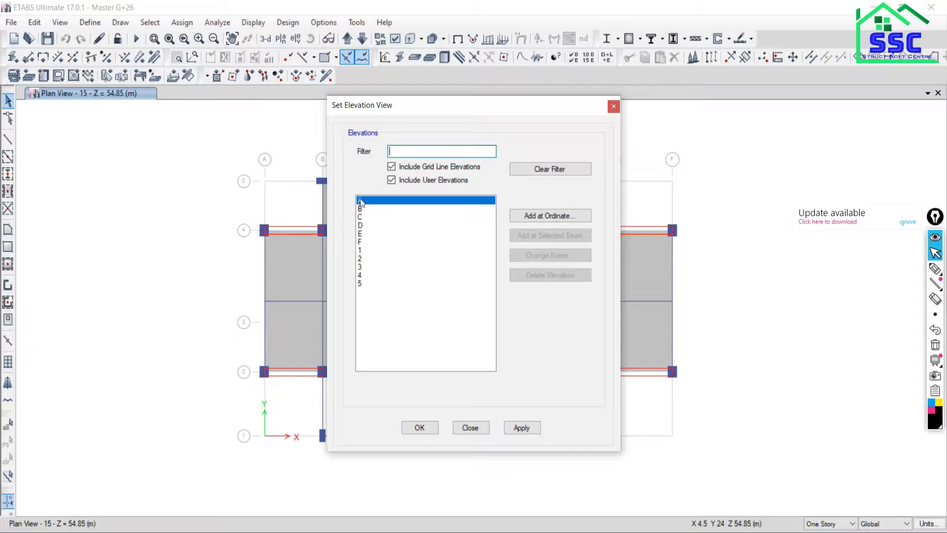
{"action": "left_click_drag", "start_coordinate": [390, 107], "coordinate": [553, 87]}
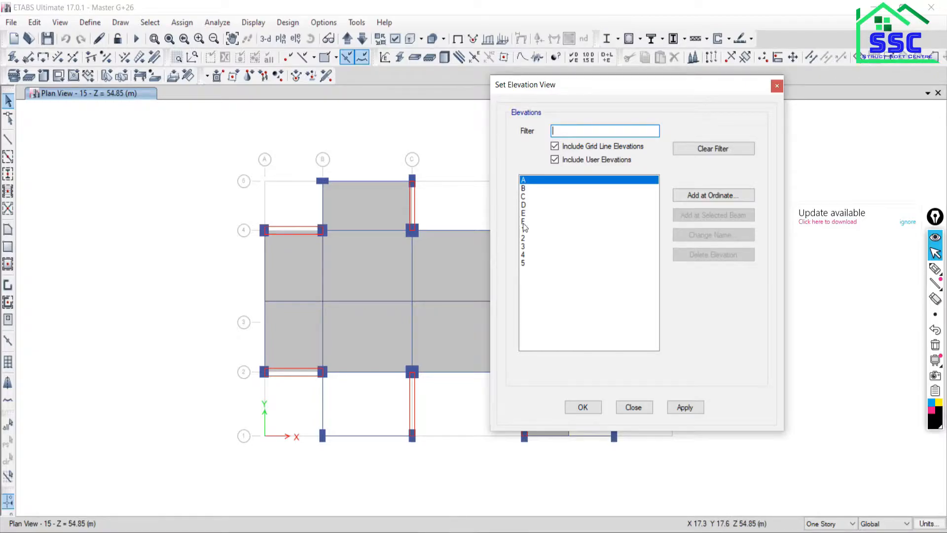
{"action": "left_click", "coordinate": [529, 190]}
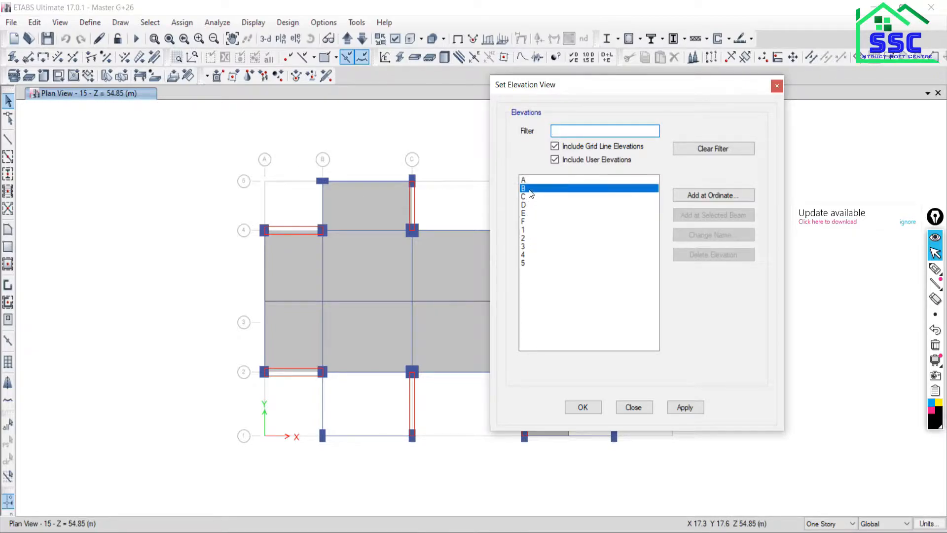
{"action": "left_click", "coordinate": [684, 407]}
{"action": "left_click", "coordinate": [633, 407]}
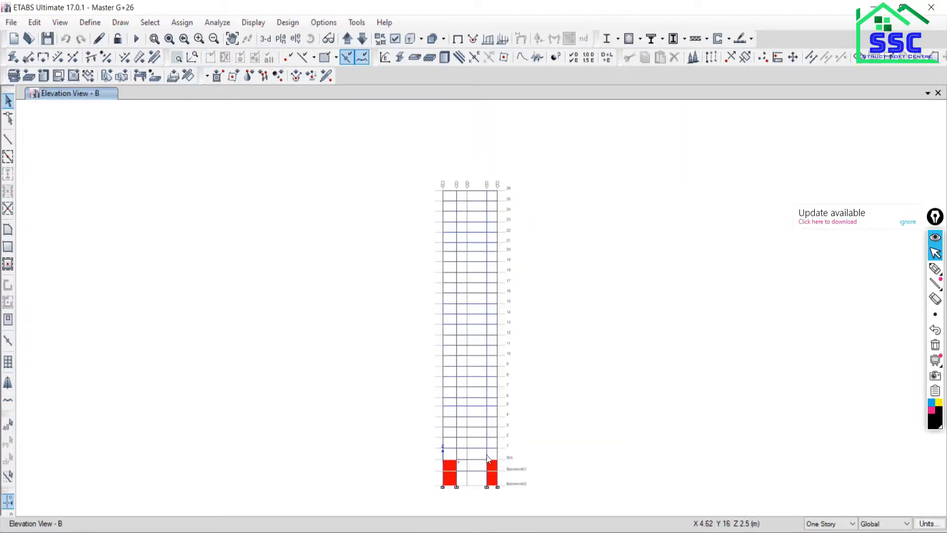
Step: Select the two end-bay beams at story 26 in the grid B elevation to point them out, and clear the selection
{"action": "left_click_drag", "start_coordinate": [398, 251], "coordinate": [332, 244]}
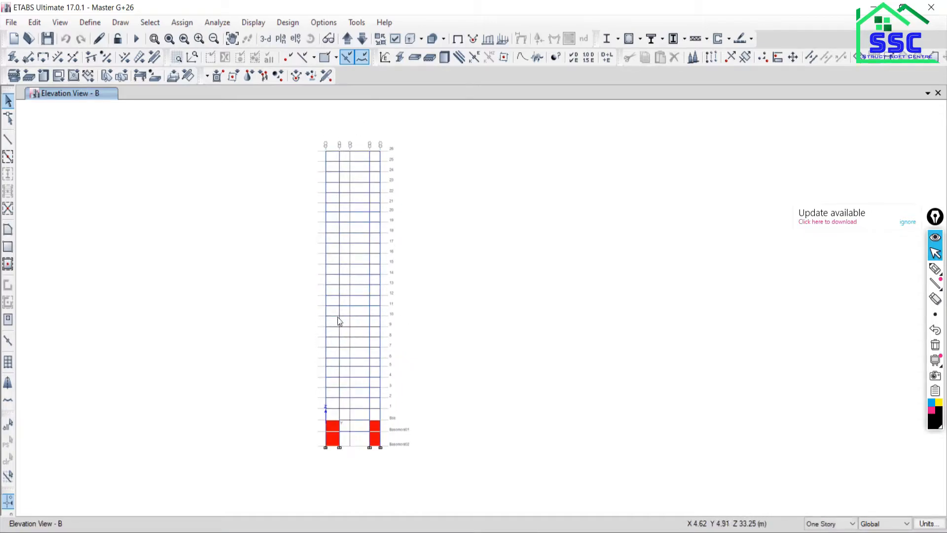
{"action": "scroll", "coordinate": [371, 158], "scroll_direction": "up", "scroll_amount": 3}
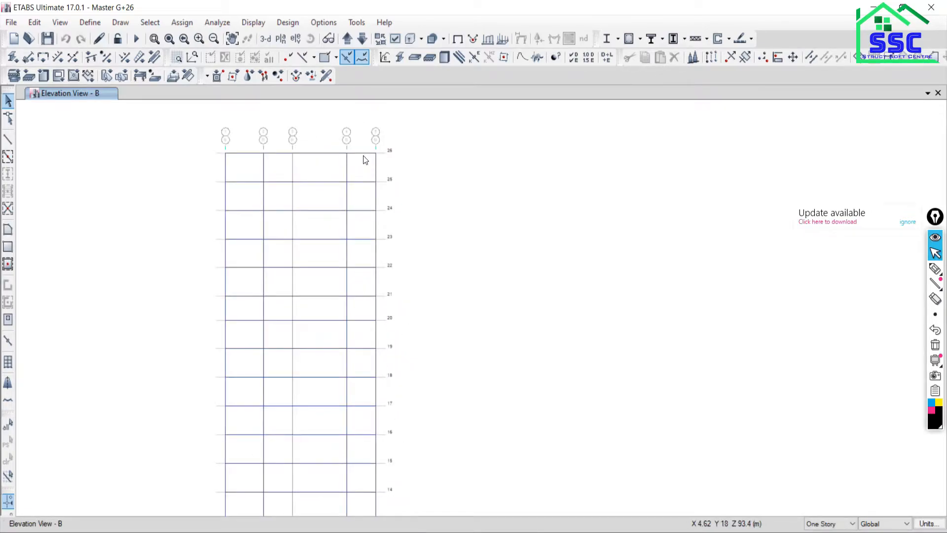
{"action": "left_click", "coordinate": [363, 155]}
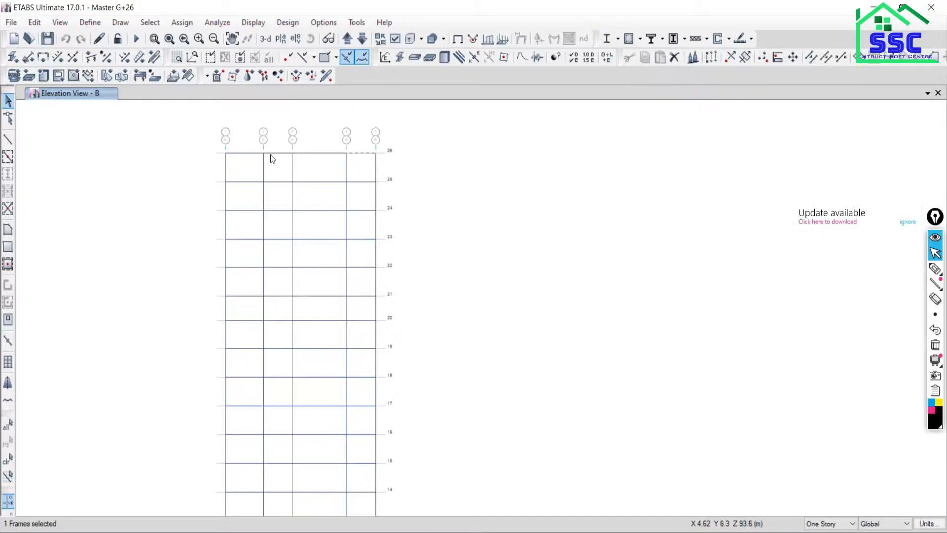
{"action": "left_click", "coordinate": [248, 154]}
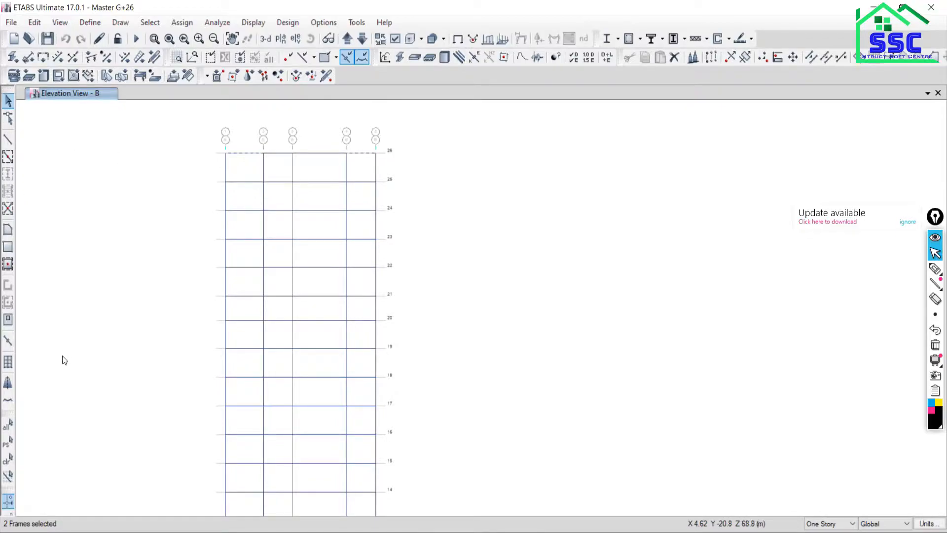
{"action": "left_click", "coordinate": [9, 459]}
{"action": "left_click_drag", "start_coordinate": [306, 187], "coordinate": [501, 180]}
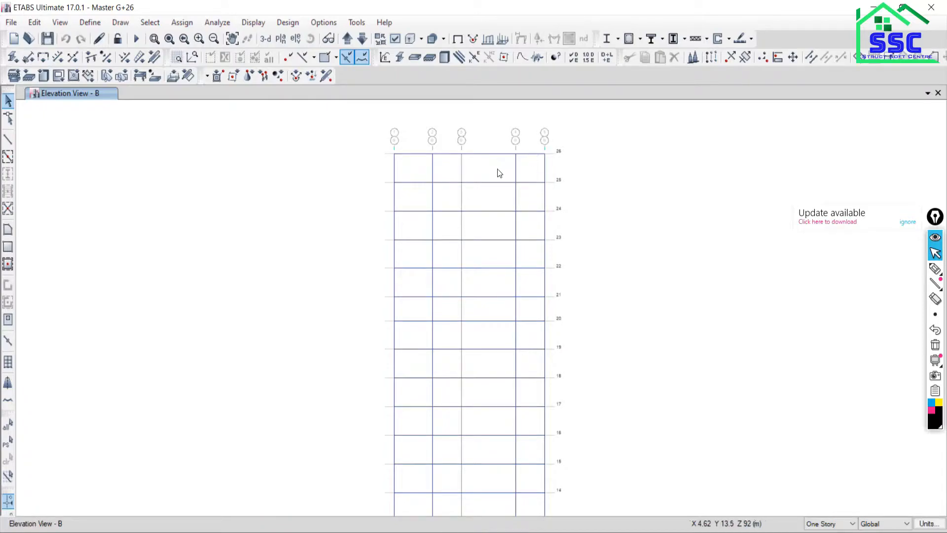
{"action": "left_click", "coordinate": [531, 157]}
{"action": "left_click", "coordinate": [401, 154]}
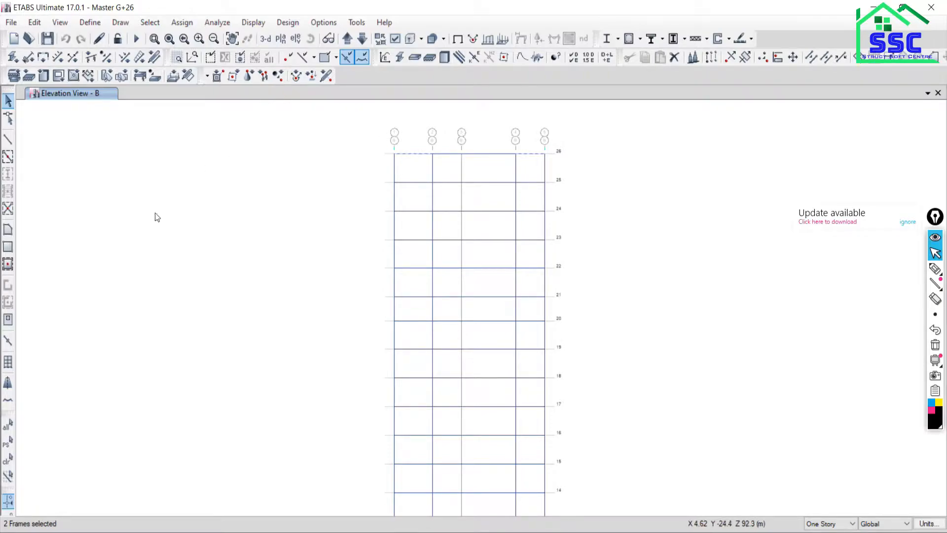
{"action": "left_click", "coordinate": [8, 459]}
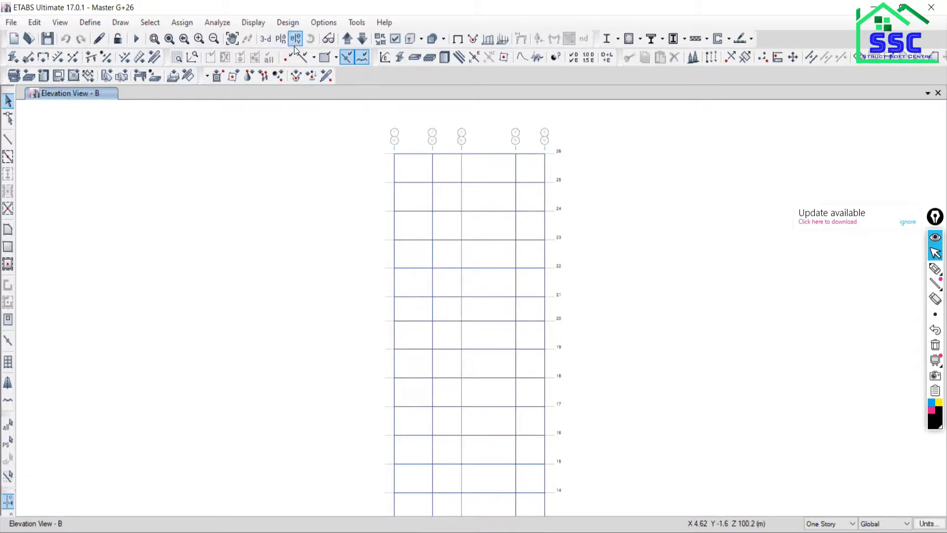
Step: Switch to the plan view of story 19 and select the stair bay's edge beam on grid B between grids 1 and 2
{"action": "left_click", "coordinate": [282, 40]}
{"action": "left_click", "coordinate": [413, 288]}
{"action": "left_click", "coordinate": [520, 423]}
{"action": "left_click", "coordinate": [470, 423]}
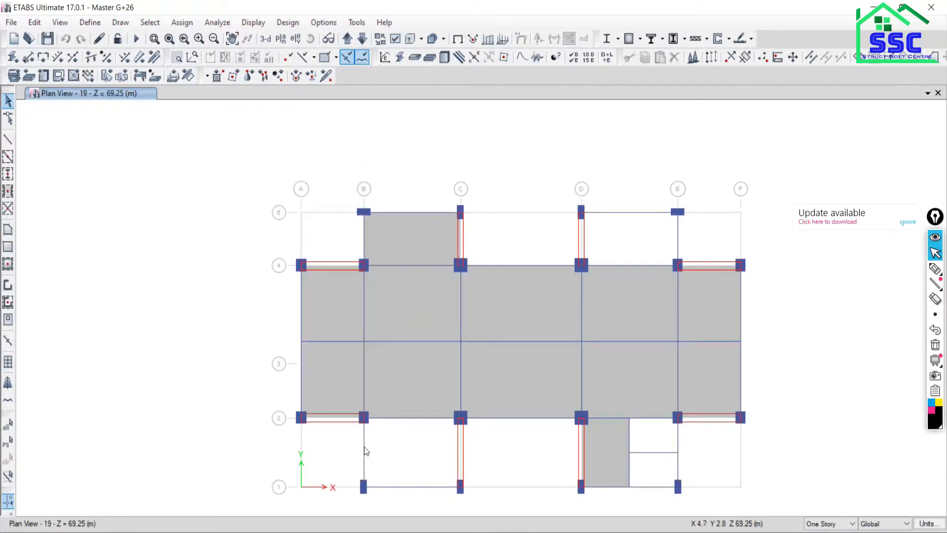
{"action": "left_click", "coordinate": [365, 451]}
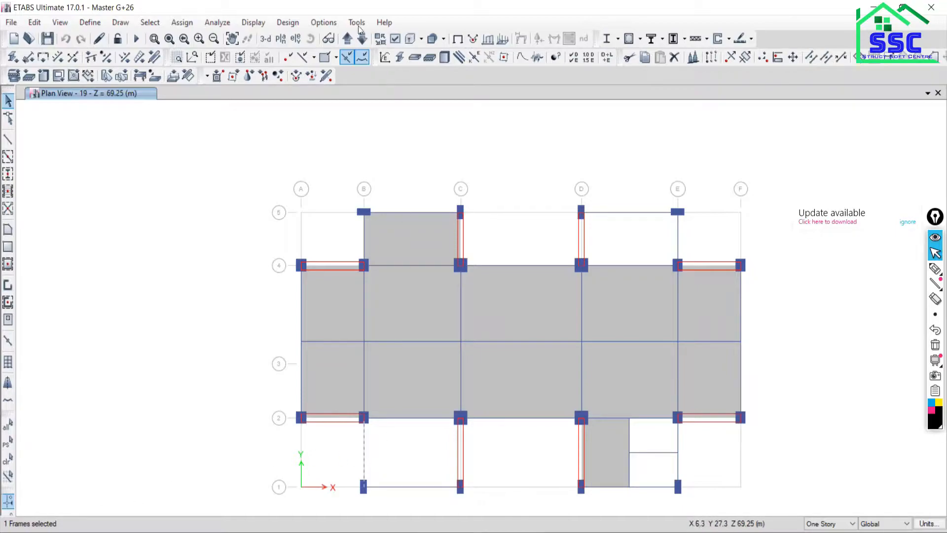
Step: Open the elevation view along grid line B and examine the selected stair bay beam at story 19
{"action": "left_click", "coordinate": [295, 39]}
{"action": "left_click", "coordinate": [534, 190]}
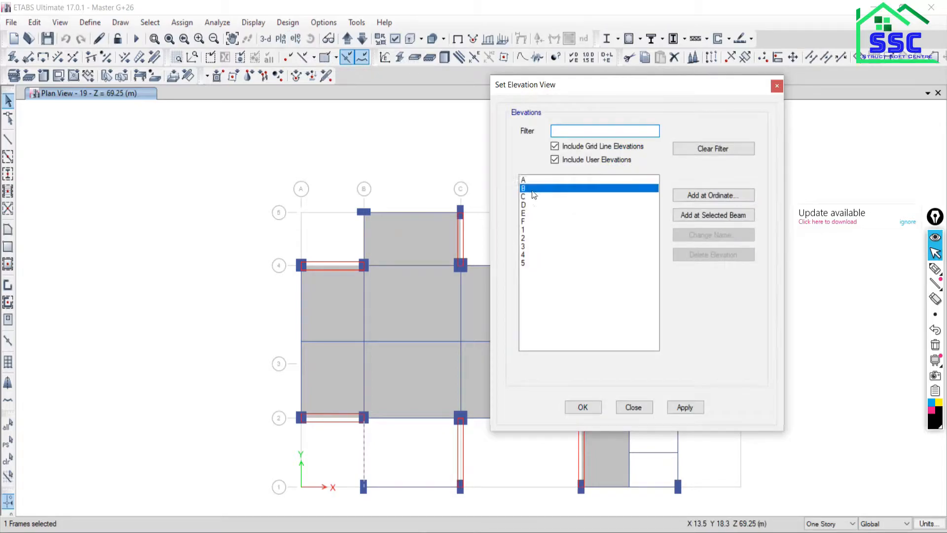
{"action": "left_click", "coordinate": [685, 407]}
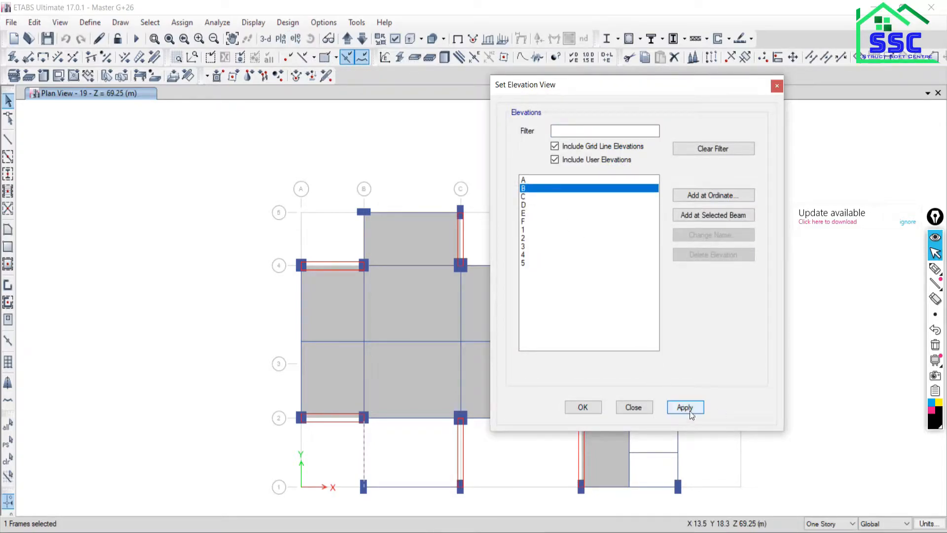
{"action": "left_click", "coordinate": [687, 410]}
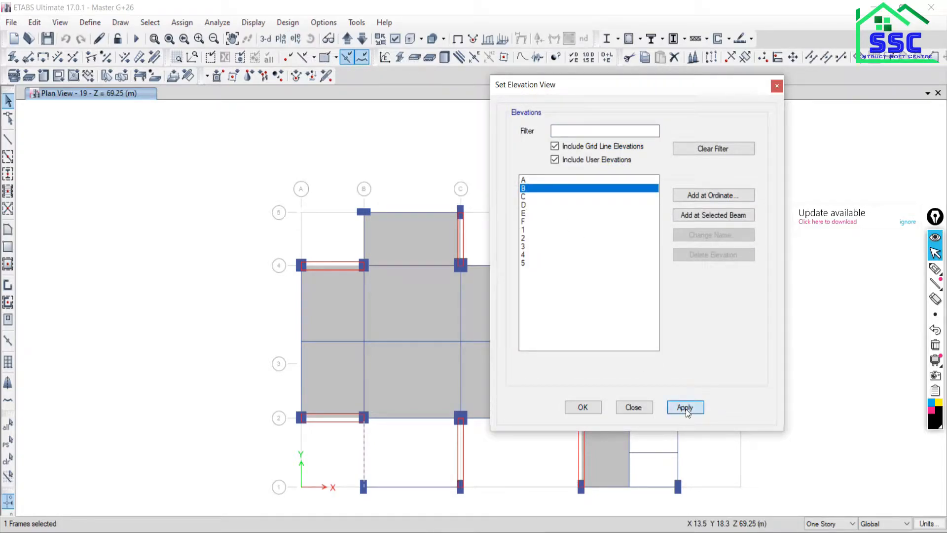
{"action": "left_click", "coordinate": [645, 408]}
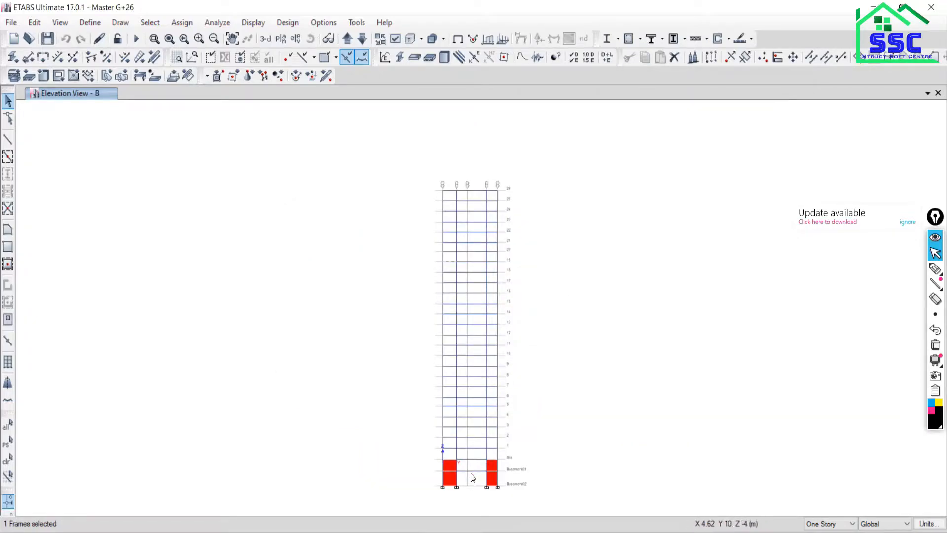
{"action": "scroll", "coordinate": [485, 376], "scroll_direction": "up", "scroll_amount": 5}
{"action": "scroll", "coordinate": [250, 181], "scroll_direction": "down", "scroll_amount": 2}
{"action": "scroll", "coordinate": [373, 323], "scroll_direction": "down", "scroll_amount": 2}
{"action": "scroll", "coordinate": [374, 318], "scroll_direction": "down", "scroll_amount": 2}
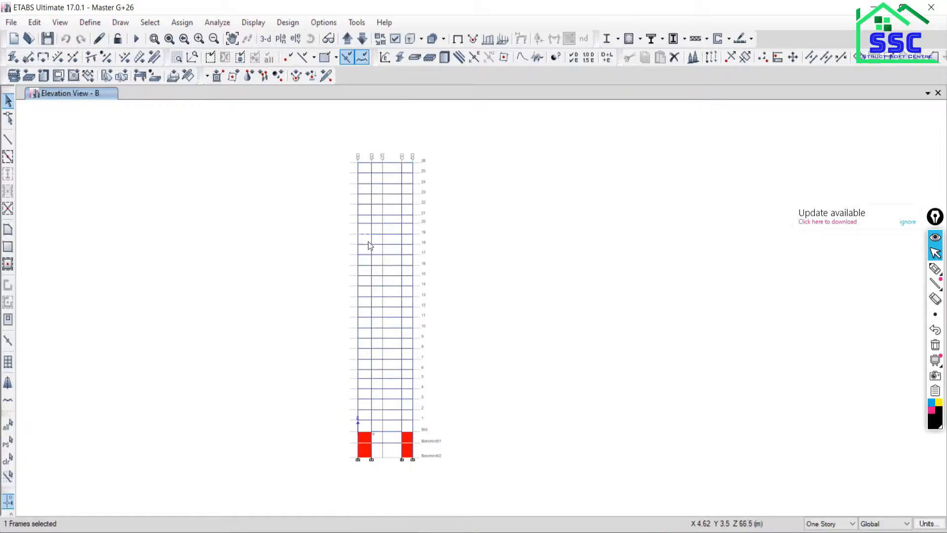
{"action": "scroll", "coordinate": [359, 235], "scroll_direction": "up", "scroll_amount": 4}
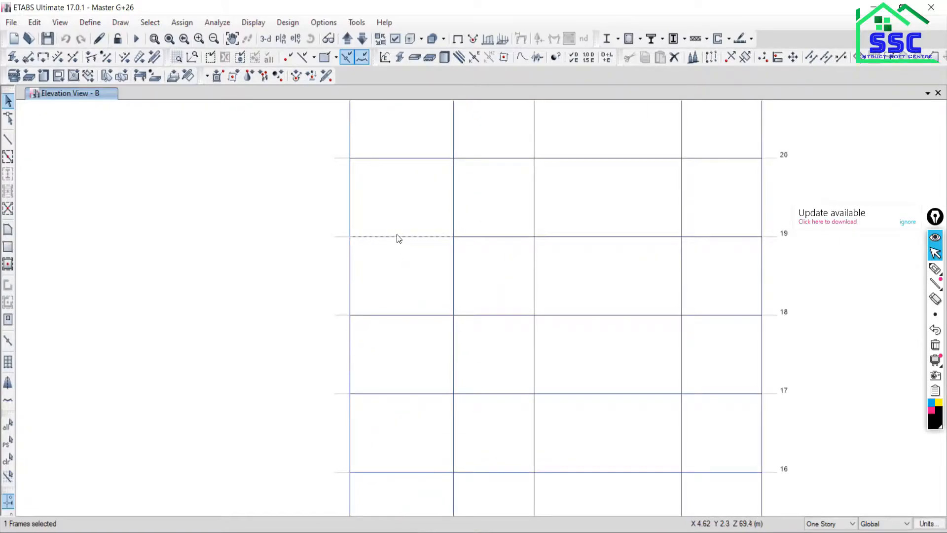
Step: Set the story scope to All Stories and select the stair bay's beams between grids 1 and 2 at every story in the grid B elevation
{"action": "scroll", "coordinate": [404, 240], "scroll_direction": "up", "scroll_amount": 2}
{"action": "scroll", "coordinate": [406, 233], "scroll_direction": "down", "scroll_amount": 2}
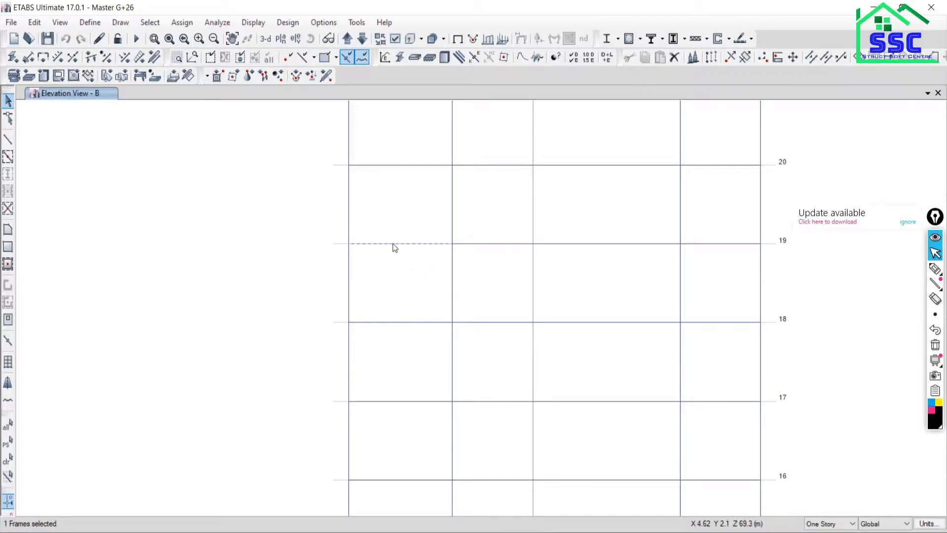
{"action": "scroll", "coordinate": [399, 245], "scroll_direction": "down", "scroll_amount": 5}
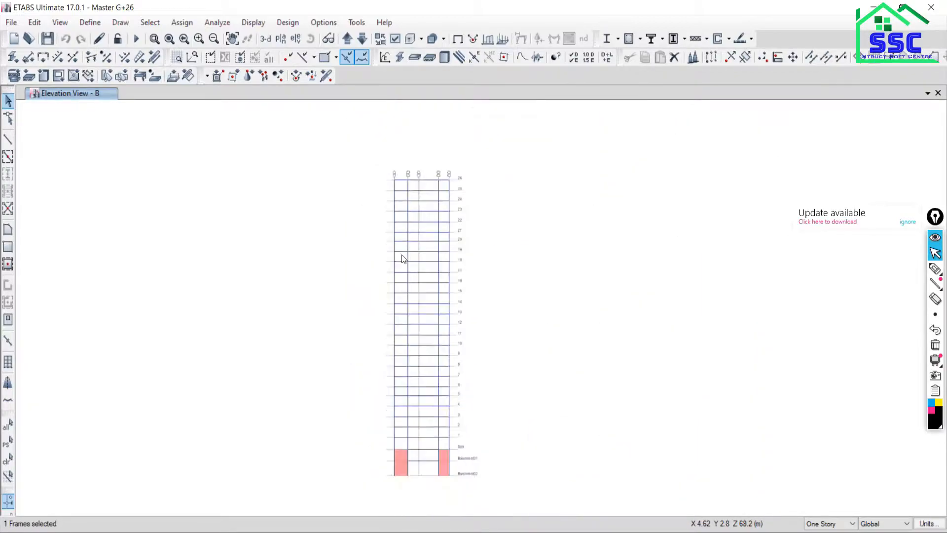
{"action": "scroll", "coordinate": [403, 257], "scroll_direction": "up", "scroll_amount": 2}
{"action": "scroll", "coordinate": [414, 258], "scroll_direction": "down", "scroll_amount": 2}
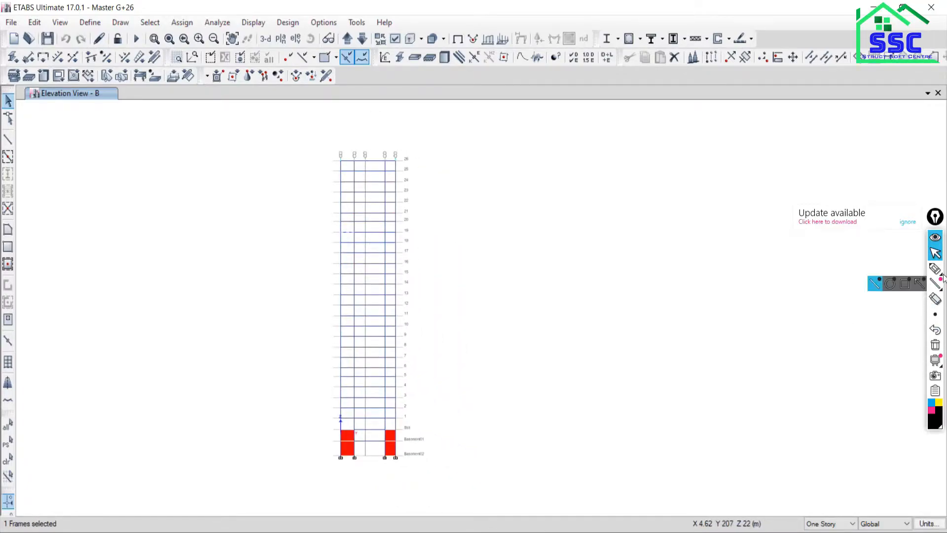
{"action": "left_click", "coordinate": [824, 523]}
{"action": "left_click", "coordinate": [820, 503]}
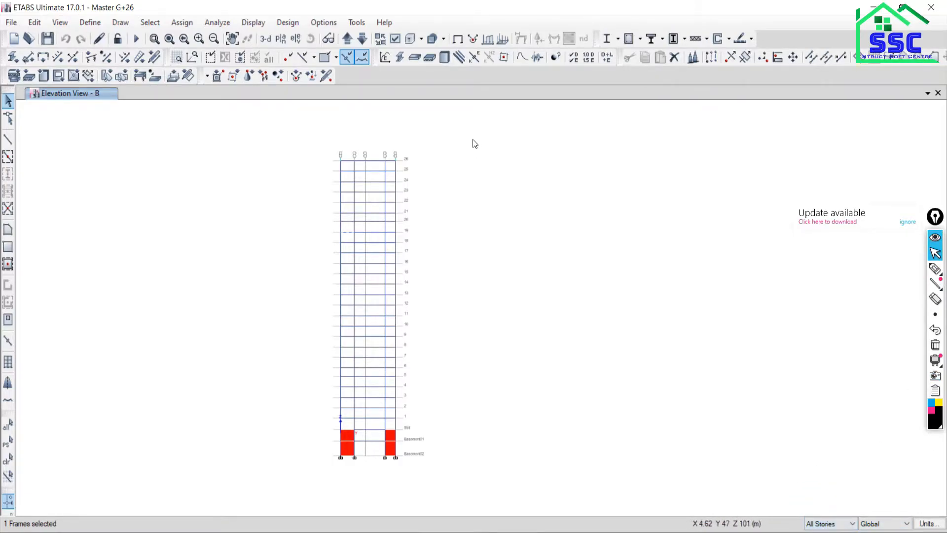
{"action": "scroll", "coordinate": [339, 241], "scroll_direction": "up", "scroll_amount": 3}
{"action": "left_click", "coordinate": [363, 226]}
{"action": "scroll", "coordinate": [364, 207], "scroll_direction": "down", "scroll_amount": 3}
{"action": "scroll", "coordinate": [375, 222], "scroll_direction": "up", "scroll_amount": 3}
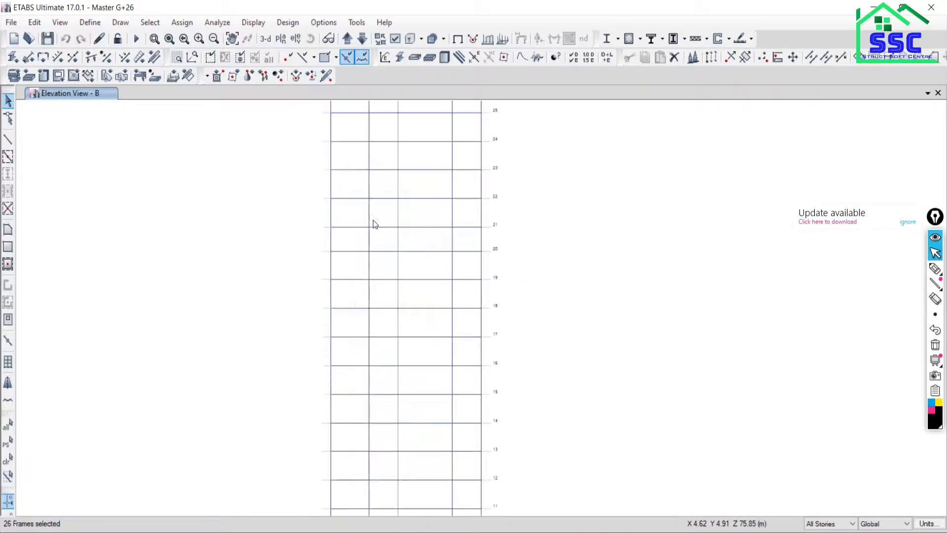
{"action": "scroll", "coordinate": [359, 207], "scroll_direction": "down", "scroll_amount": 3}
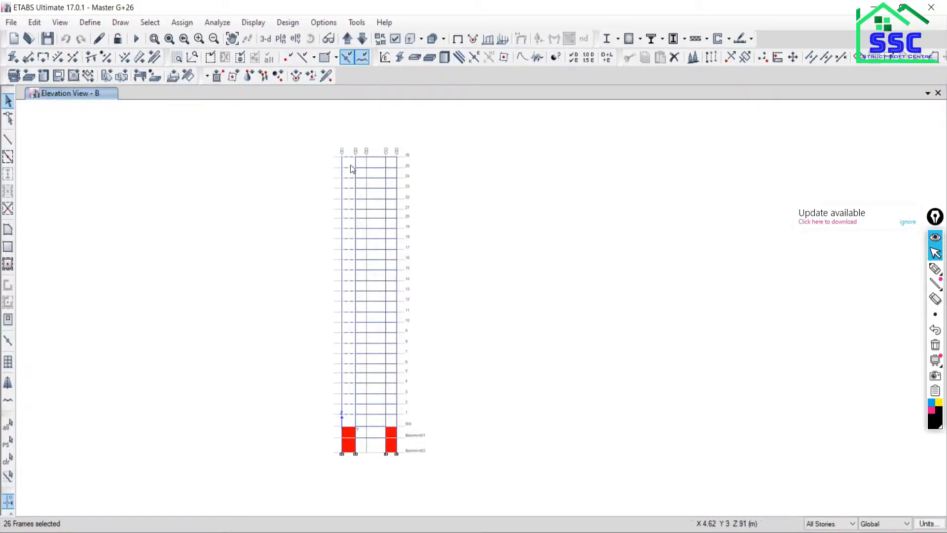
{"action": "scroll", "coordinate": [346, 229], "scroll_direction": "up", "scroll_amount": 3}
{"action": "scroll", "coordinate": [387, 229], "scroll_direction": "down", "scroll_amount": 3}
{"action": "scroll", "coordinate": [380, 185], "scroll_direction": "up", "scroll_amount": 3}
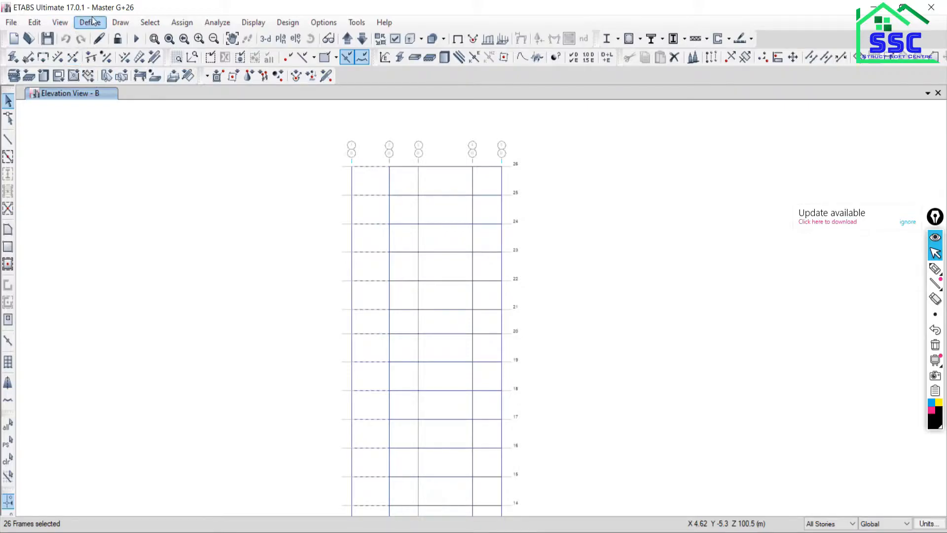
Step: Move the selected stair bay beams down to landing level with a Delta Z of -1.8 m
{"action": "left_click", "coordinate": [27, 26]}
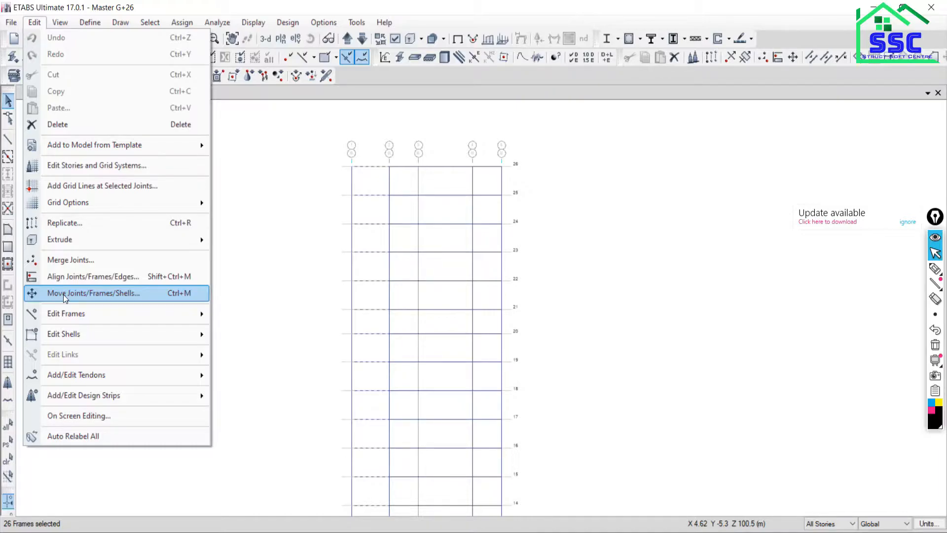
{"action": "left_click", "coordinate": [30, 22]}
{"action": "left_click", "coordinate": [31, 22]}
{"action": "left_click", "coordinate": [31, 23]}
{"action": "left_click", "coordinate": [30, 23]}
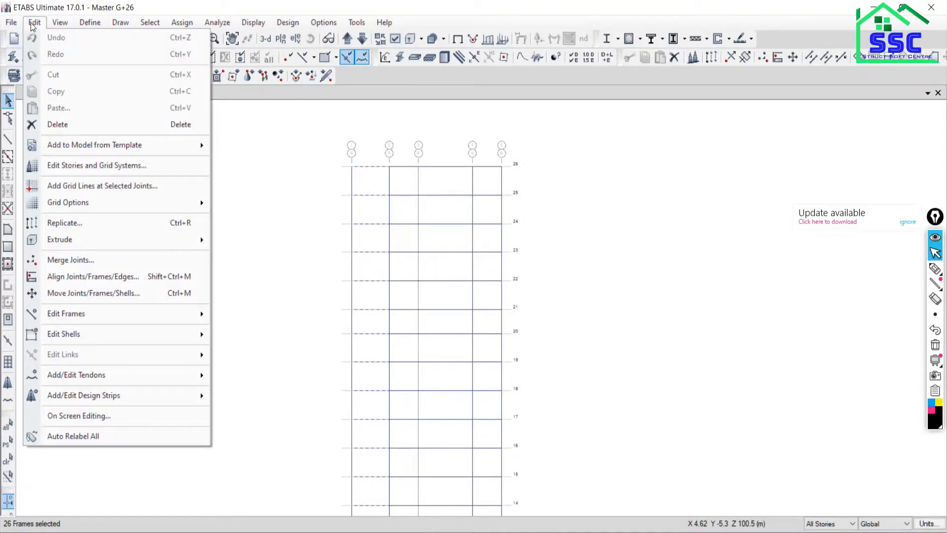
{"action": "left_click", "coordinate": [61, 293]}
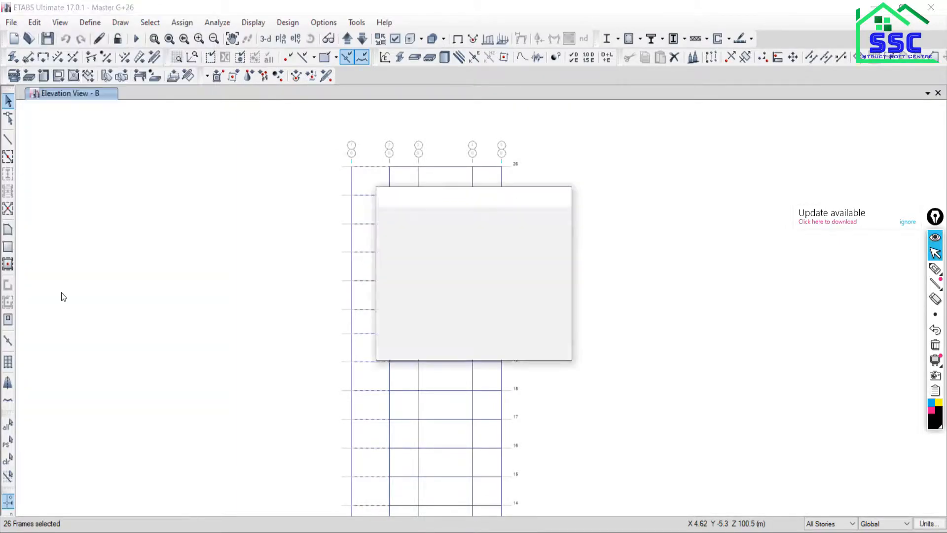
{"action": "left_click_drag", "start_coordinate": [486, 198], "coordinate": [213, 117]}
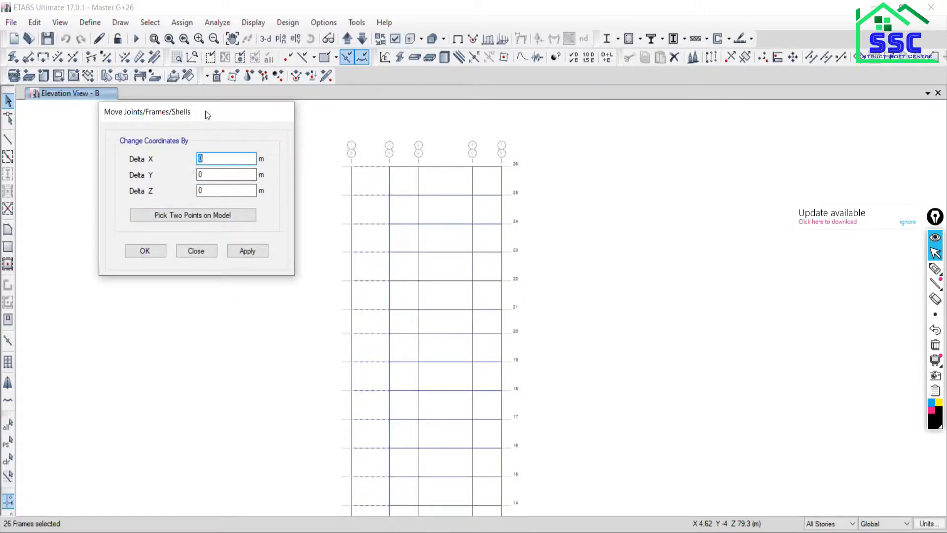
{"action": "left_click_drag", "start_coordinate": [205, 112], "coordinate": [171, 93]}
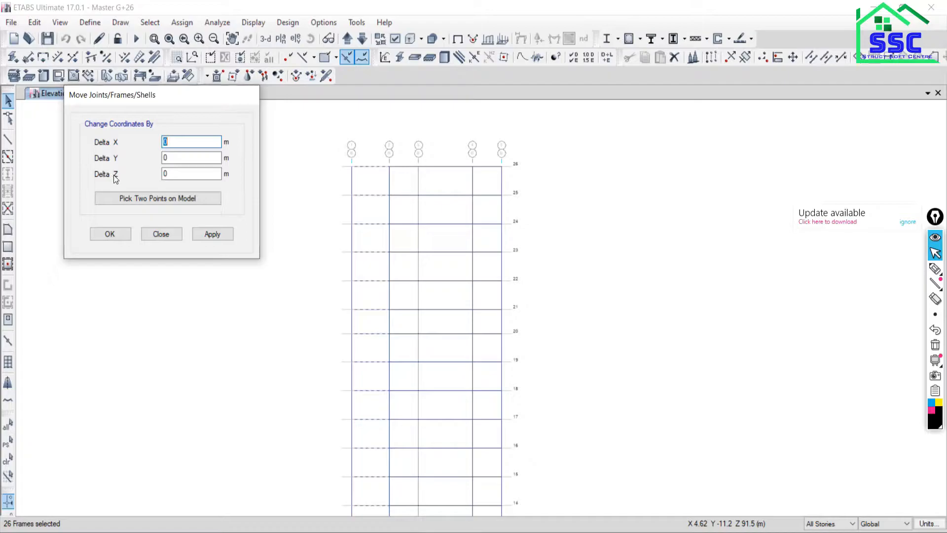
{"action": "left_click", "coordinate": [180, 173]}
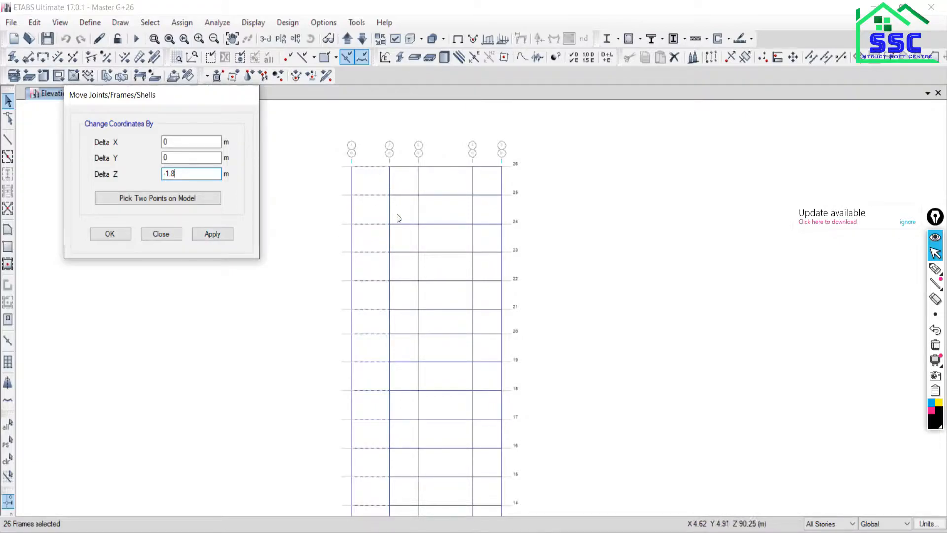
{"action": "left_click", "coordinate": [208, 234]}
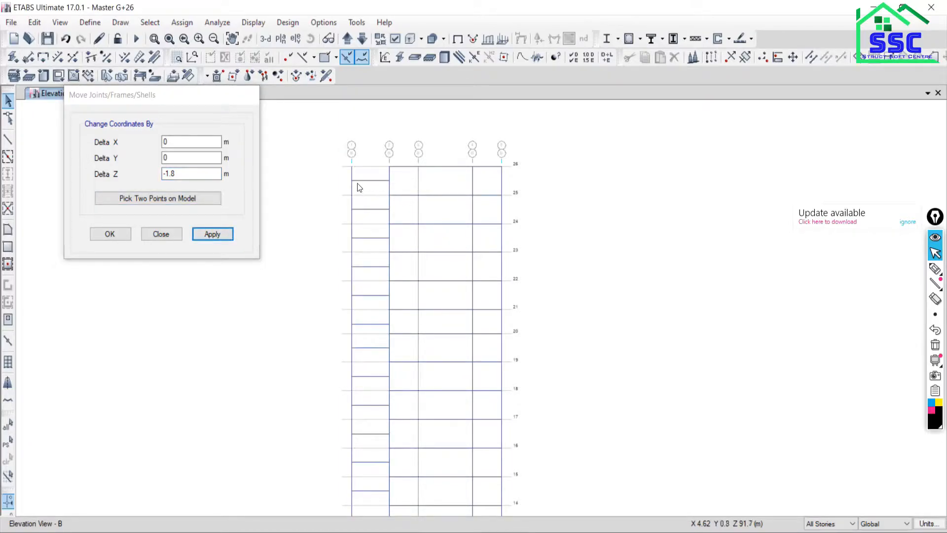
Step: Restrict the scope to One Story and move the topmost landing beam up 1.8 m to grid point B-2 at story 26 using two picked points
{"action": "scroll", "coordinate": [360, 184], "scroll_direction": "up", "scroll_amount": 2}
{"action": "left_click_drag", "start_coordinate": [390, 214], "coordinate": [406, 197]}
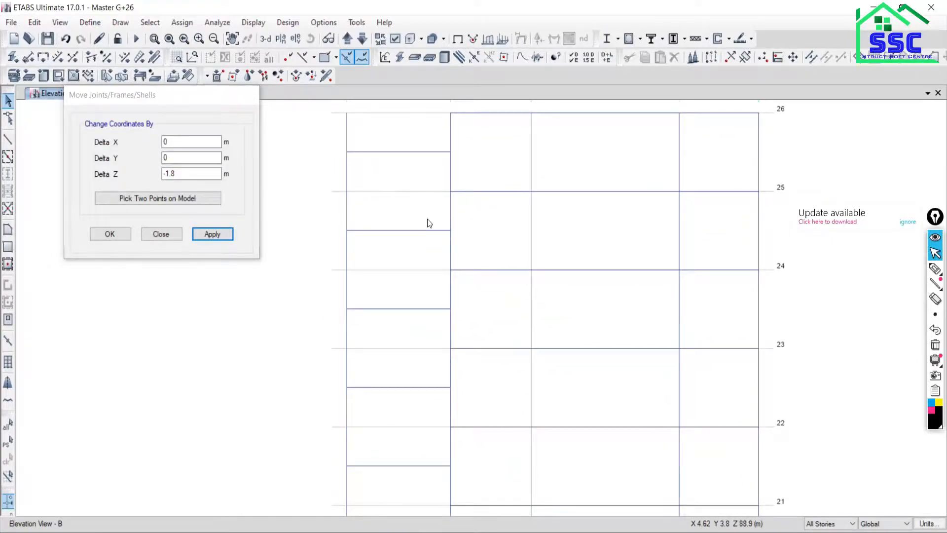
{"action": "scroll", "coordinate": [419, 214], "scroll_direction": "down", "scroll_amount": 2}
{"action": "scroll", "coordinate": [421, 197], "scroll_direction": "up", "scroll_amount": 2}
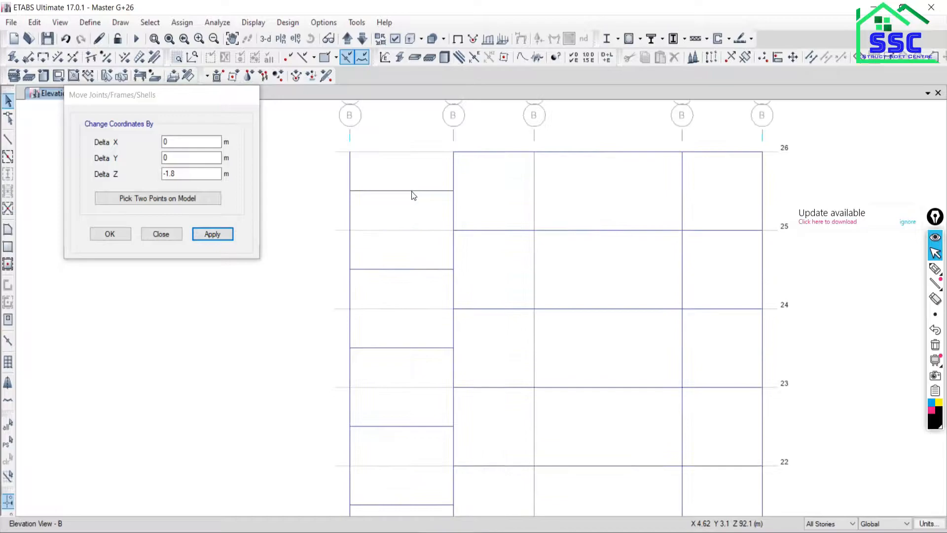
{"action": "left_click", "coordinate": [827, 524]}
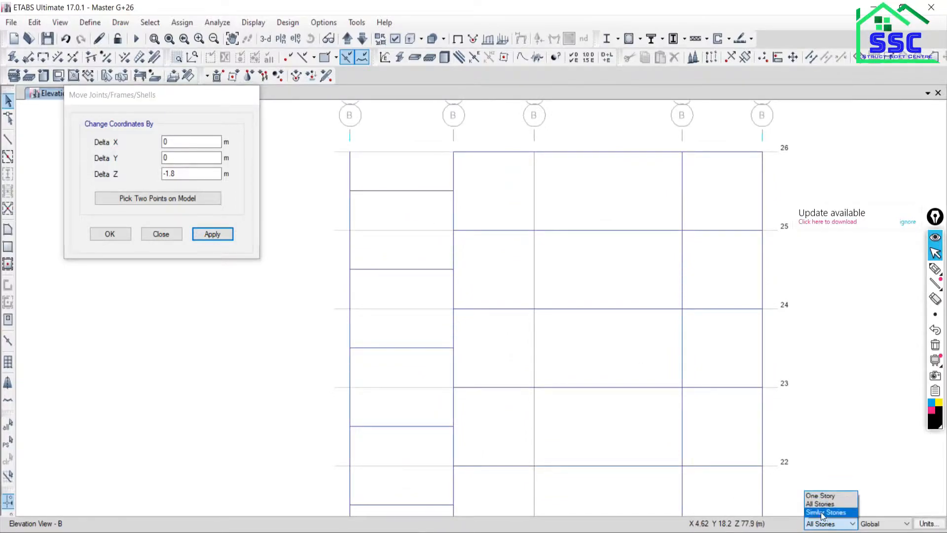
{"action": "left_click", "coordinate": [821, 496]}
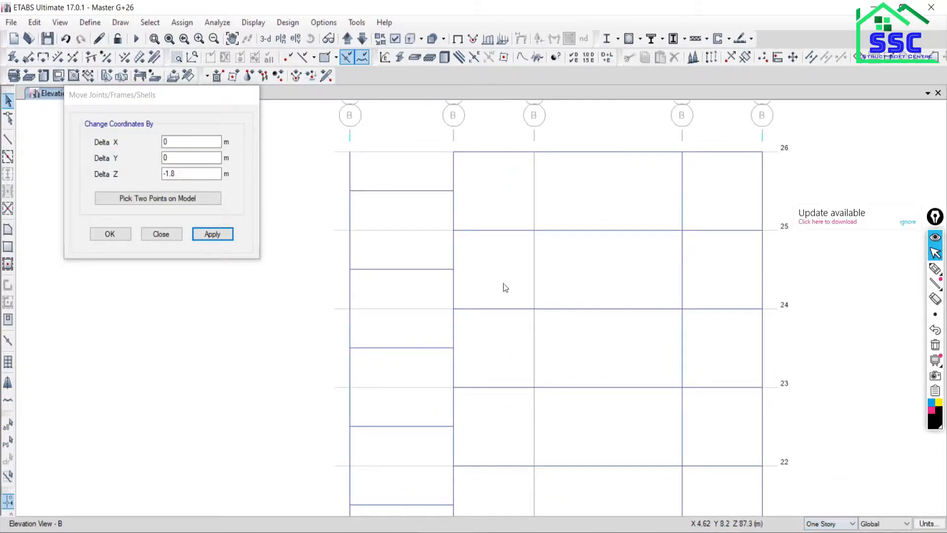
{"action": "left_click", "coordinate": [417, 191]}
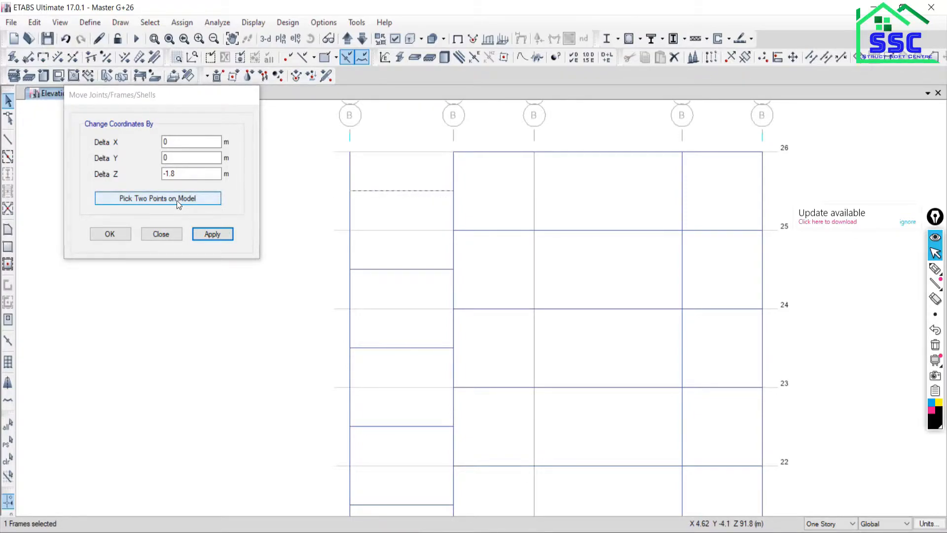
{"action": "left_click", "coordinate": [144, 198]}
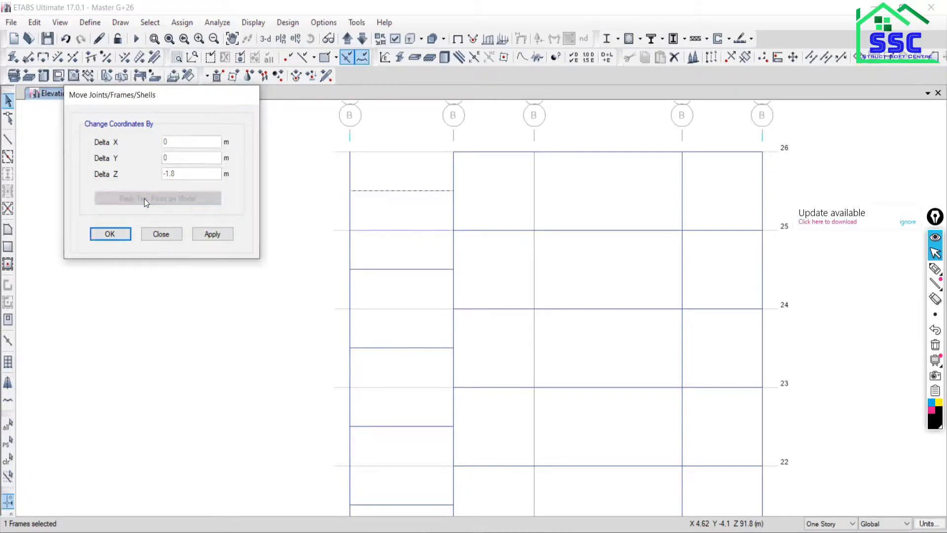
{"action": "left_click", "coordinate": [453, 191]}
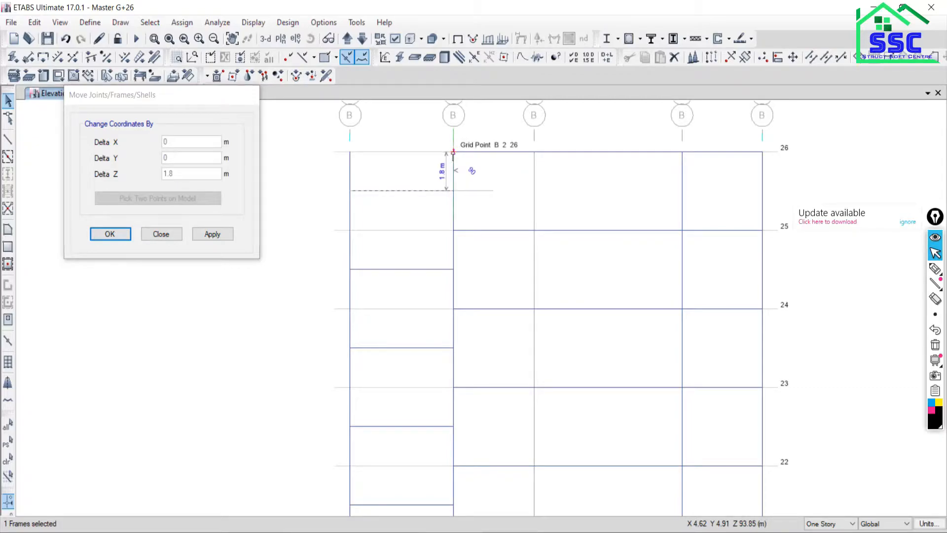
{"action": "left_click", "coordinate": [454, 153]}
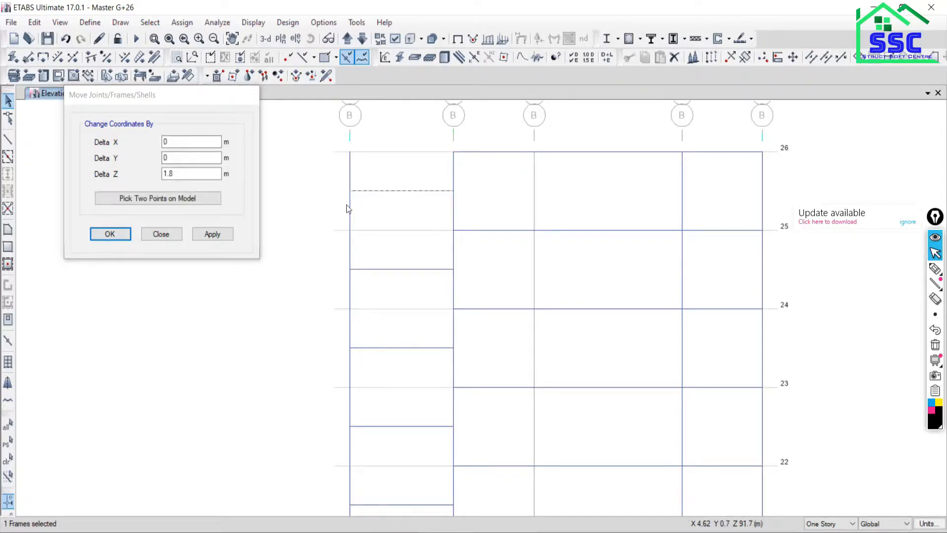
{"action": "left_click", "coordinate": [215, 234]}
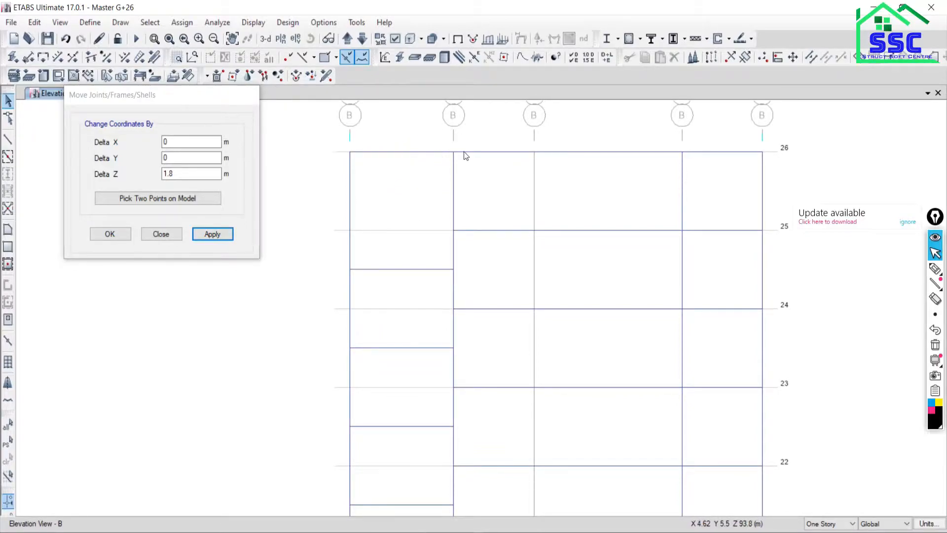
Step: Move the landing beam between stories 20 and 21 up 1.8 m to story 21, picking its grid 2 end joint and the story 21 level
{"action": "scroll", "coordinate": [479, 286], "scroll_direction": "down", "scroll_amount": 3}
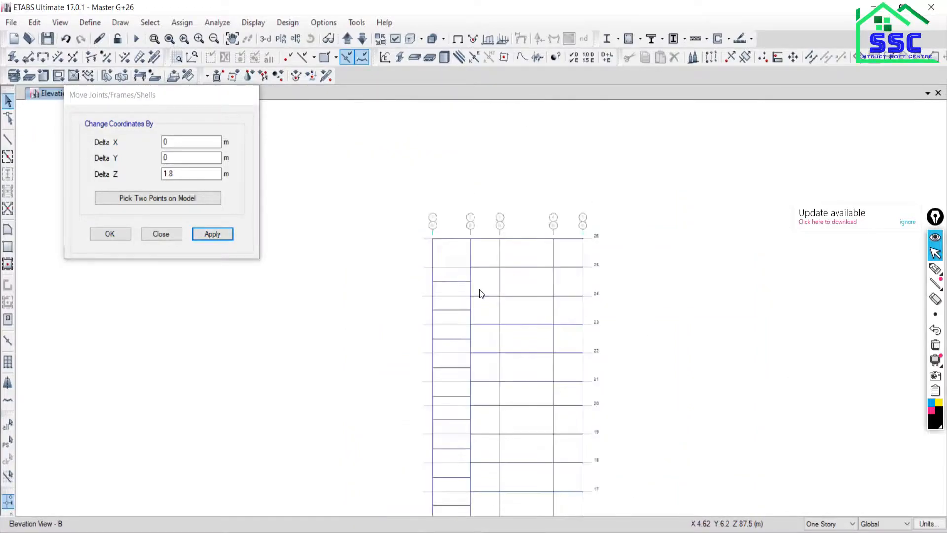
{"action": "left_click_drag", "start_coordinate": [475, 385], "coordinate": [446, 294]}
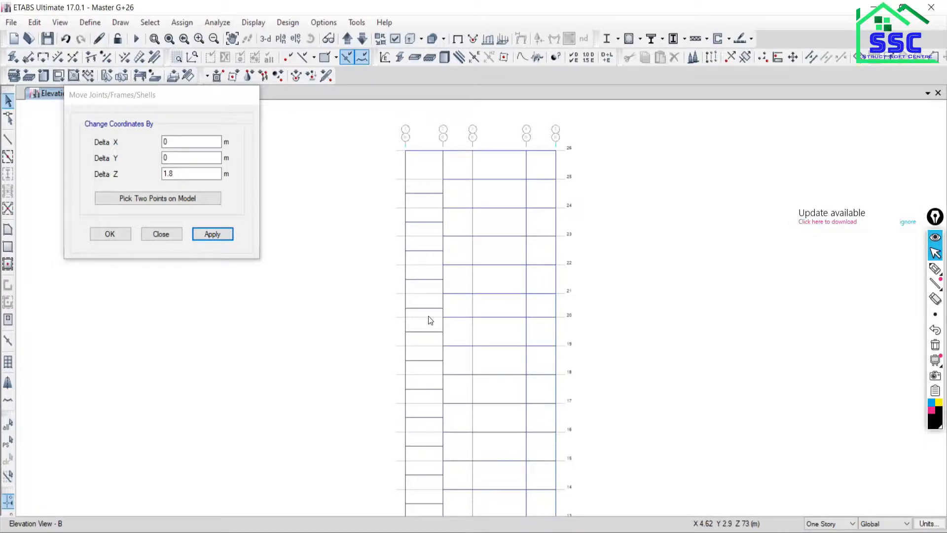
{"action": "left_click_drag", "start_coordinate": [429, 317], "coordinate": [458, 324]}
{"action": "scroll", "coordinate": [455, 319], "scroll_direction": "up", "scroll_amount": 3}
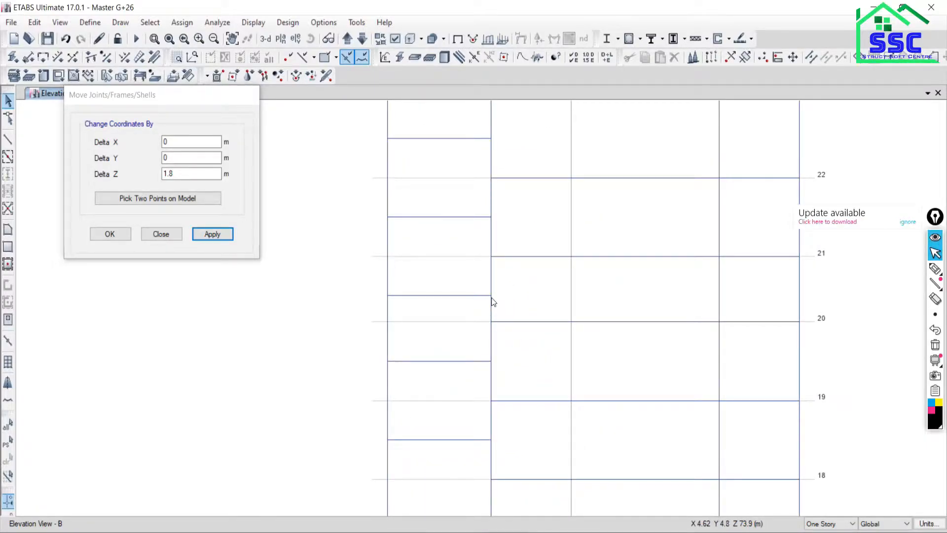
{"action": "scroll", "coordinate": [503, 329], "scroll_direction": "up", "scroll_amount": 2}
{"action": "left_click_drag", "start_coordinate": [477, 340], "coordinate": [588, 359]}
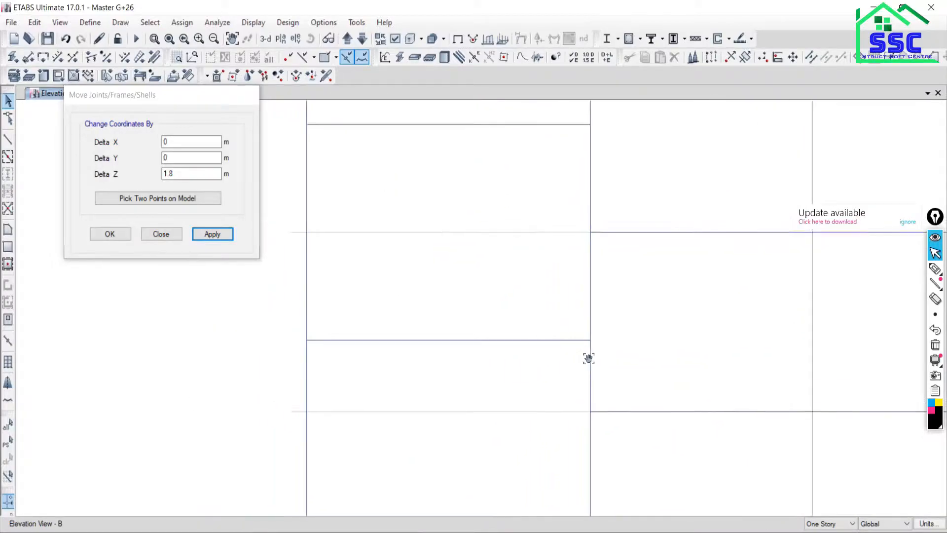
{"action": "scroll", "coordinate": [584, 360], "scroll_direction": "down", "scroll_amount": 3}
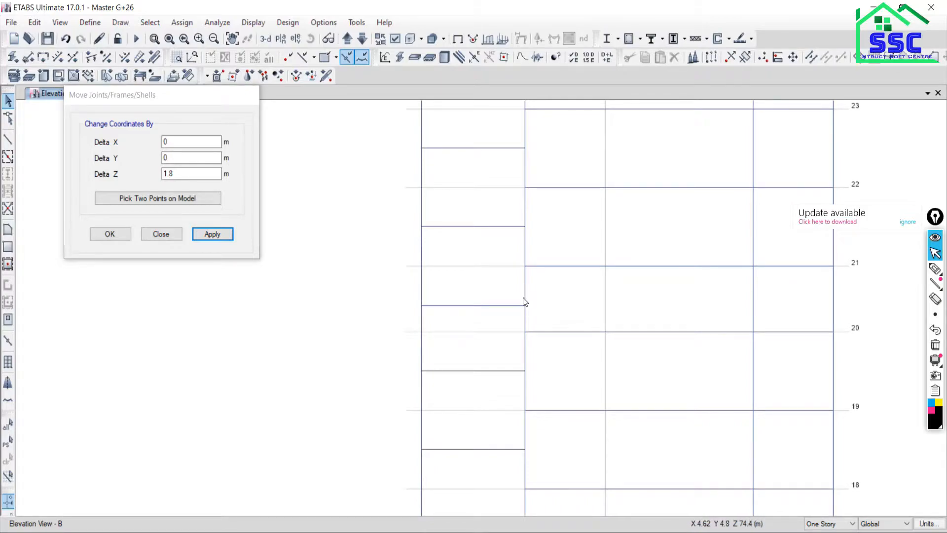
{"action": "scroll", "coordinate": [524, 299], "scroll_direction": "up", "scroll_amount": 3}
{"action": "scroll", "coordinate": [528, 304], "scroll_direction": "down", "scroll_amount": 3}
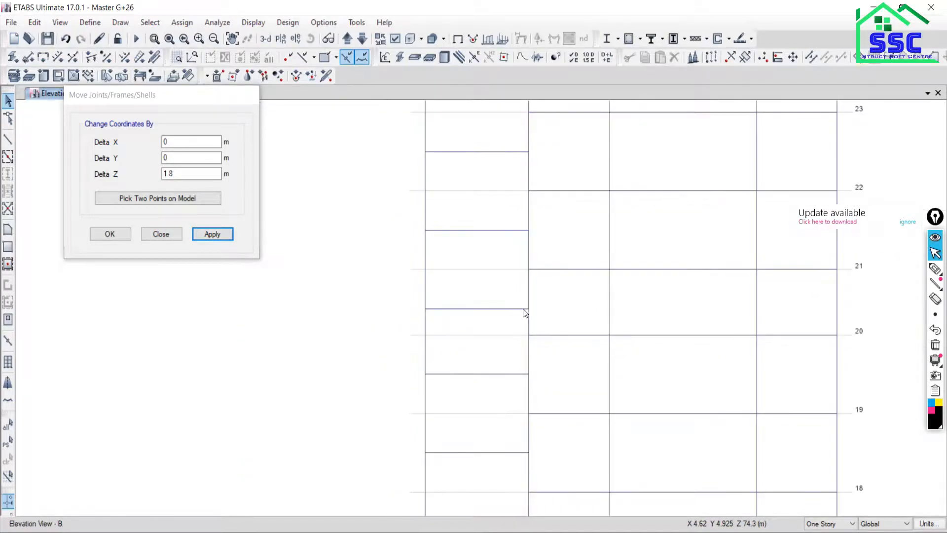
{"action": "left_click", "coordinate": [484, 309]}
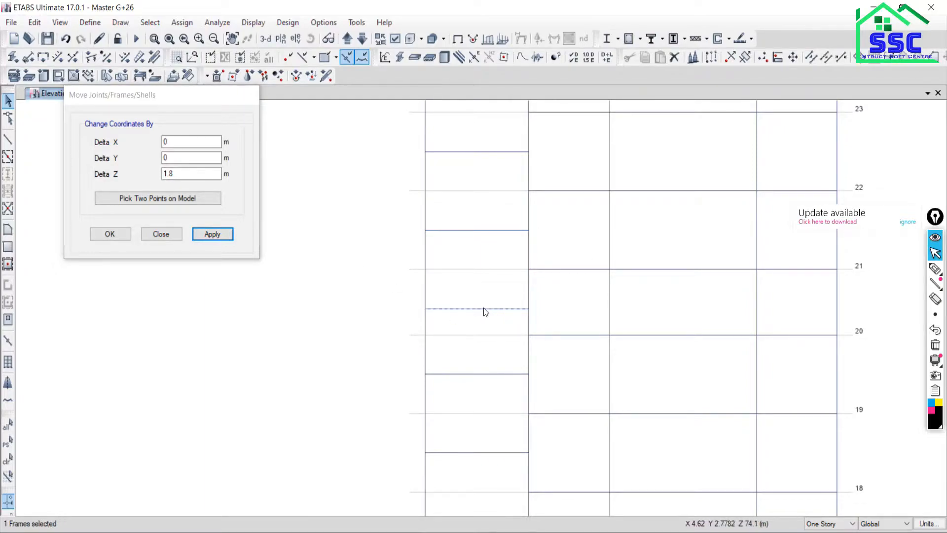
{"action": "left_click", "coordinate": [165, 200]}
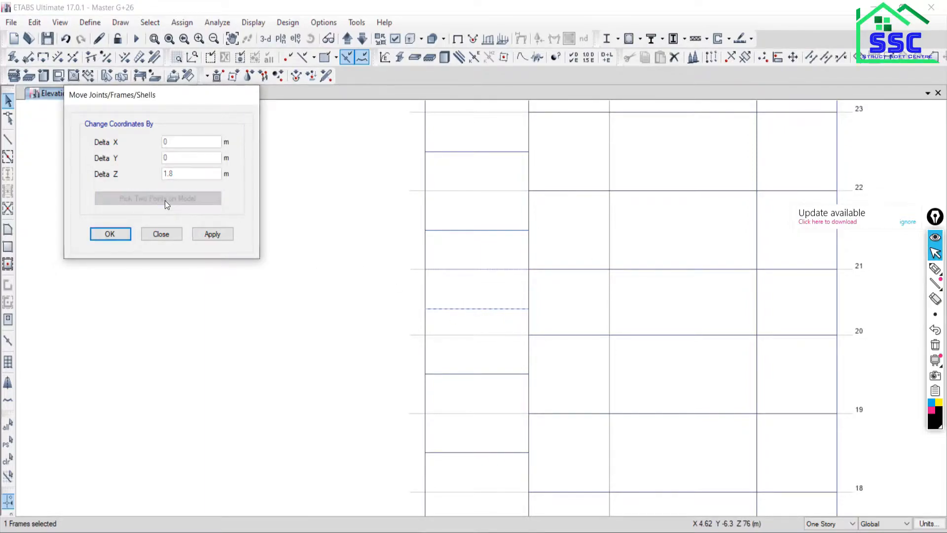
{"action": "left_click", "coordinate": [529, 309]}
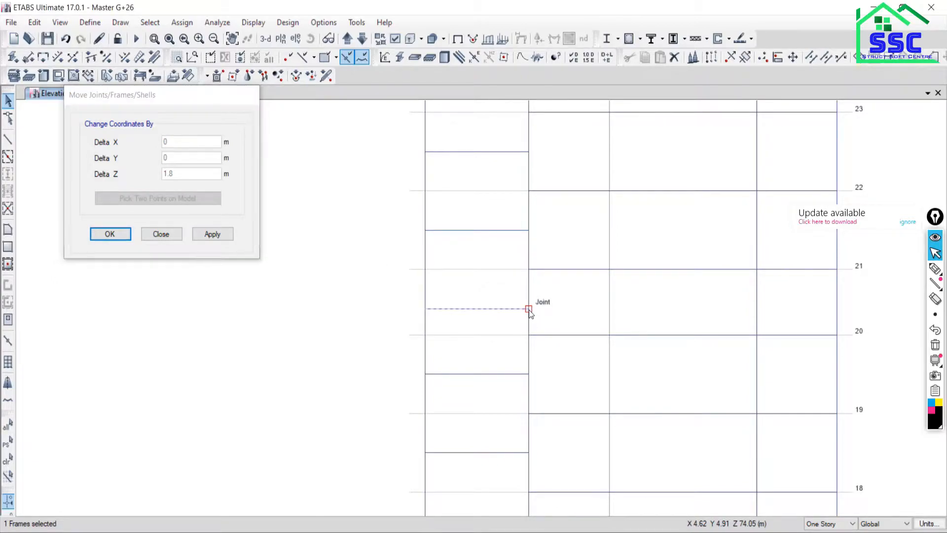
{"action": "left_click", "coordinate": [528, 271]}
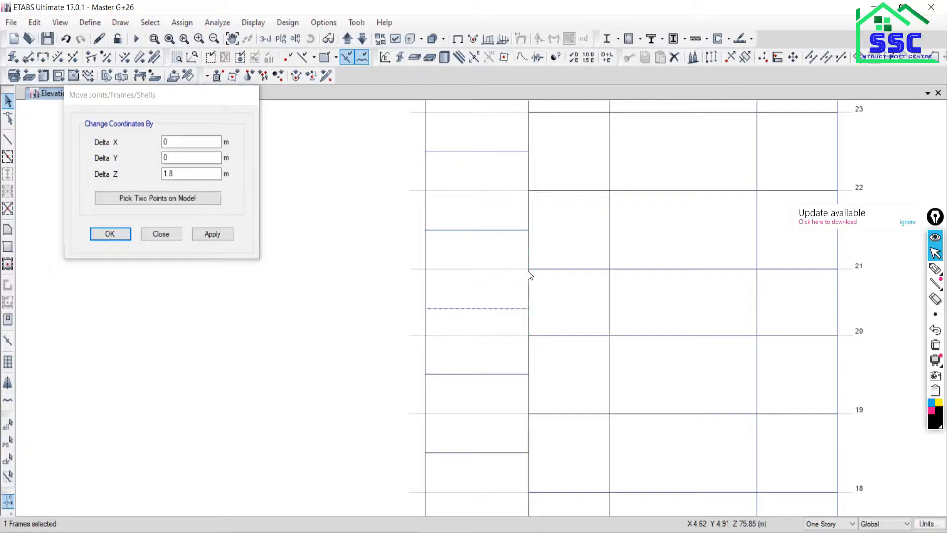
{"action": "left_click", "coordinate": [223, 238]}
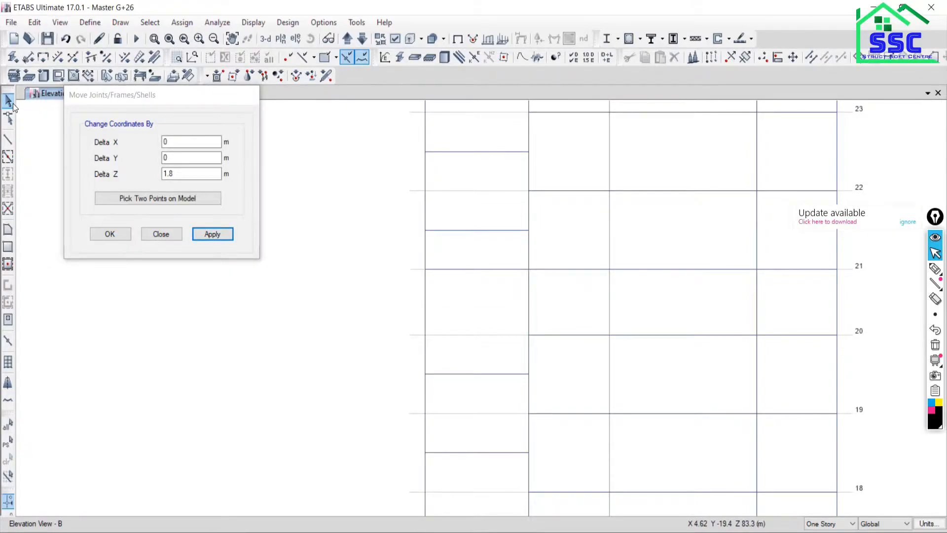
Step: Try to move the stair bay beam at story 21 with a Delta Z of 1.5 m
{"action": "left_click", "coordinate": [484, 270]}
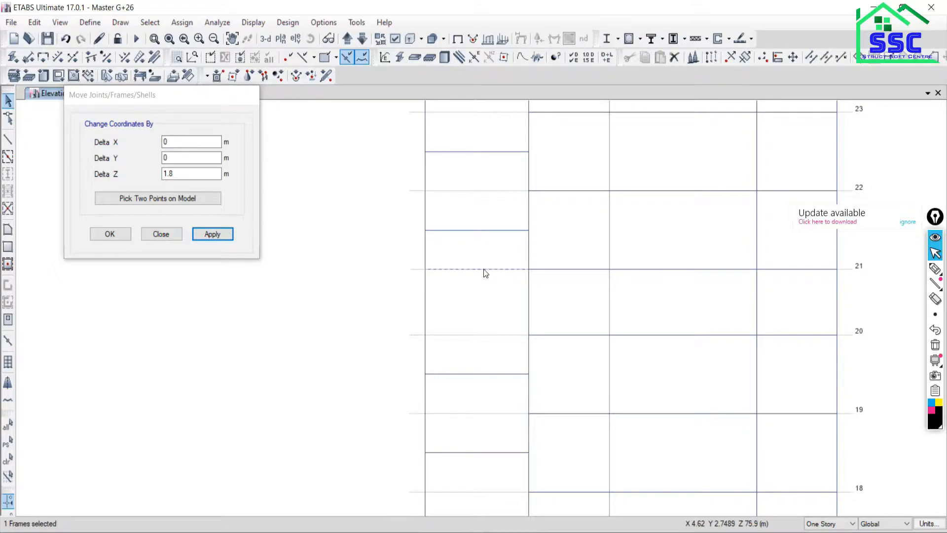
{"action": "left_click", "coordinate": [173, 173]}
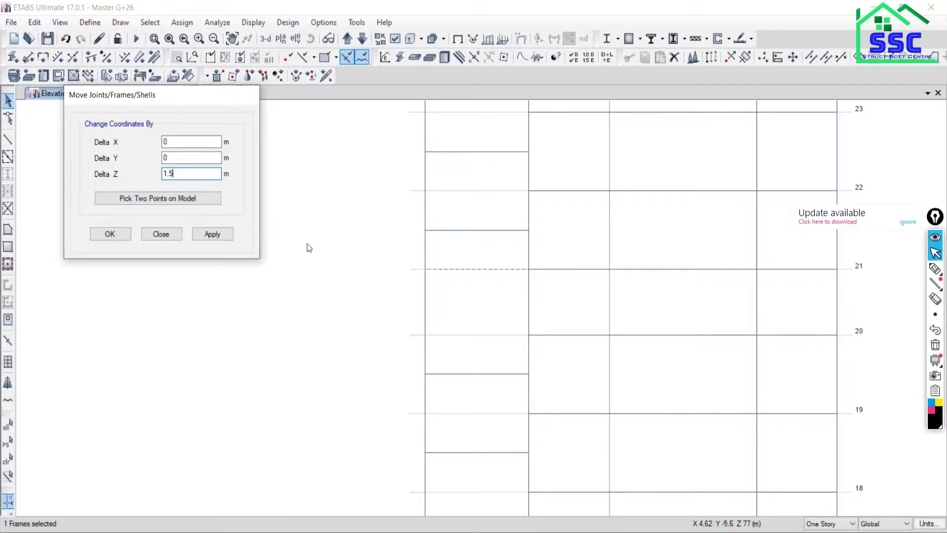
{"action": "left_click", "coordinate": [210, 234]}
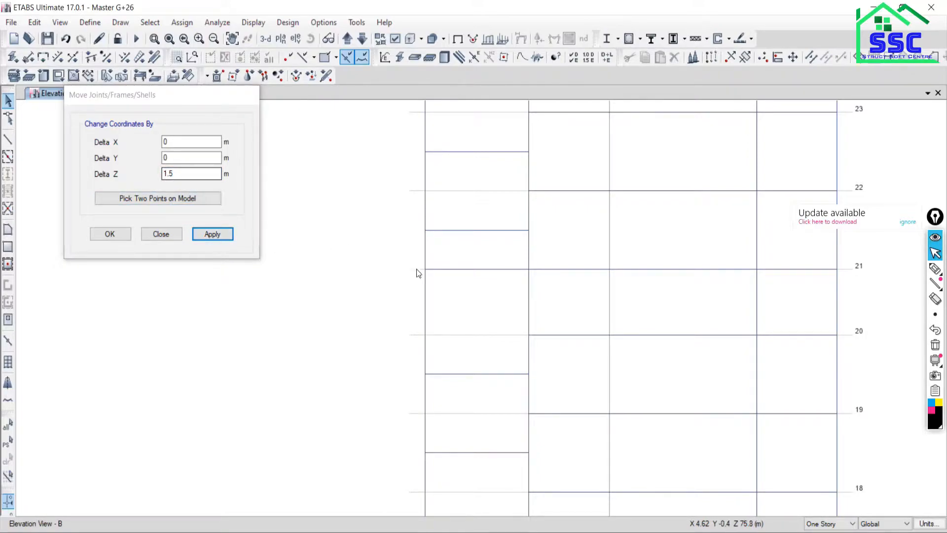
Step: Select the stair bay beam at story 21 and move it down with a Delta Z of -1.5 m
{"action": "scroll", "coordinate": [428, 277], "scroll_direction": "down", "scroll_amount": 3}
{"action": "scroll", "coordinate": [434, 274], "scroll_direction": "up", "scroll_amount": 3}
{"action": "left_click", "coordinate": [459, 263]}
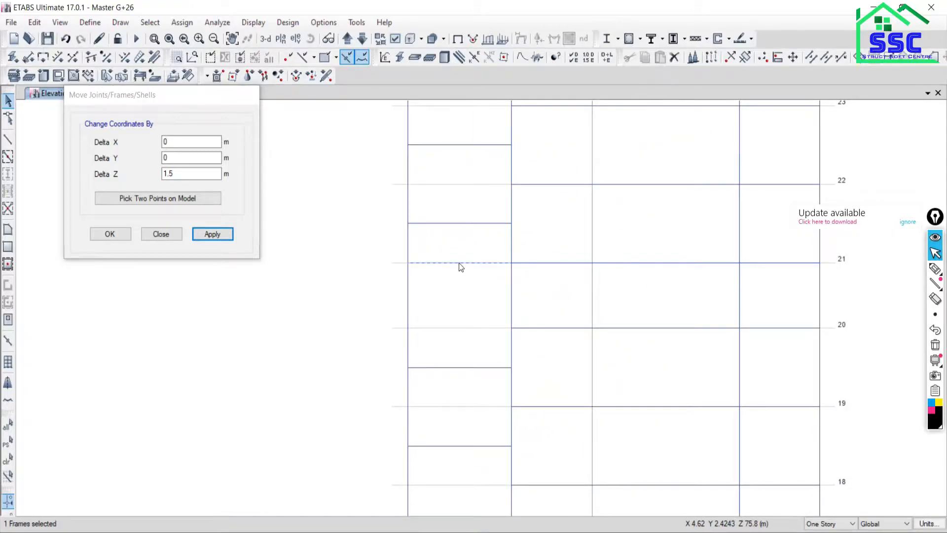
{"action": "left_click", "coordinate": [164, 175]}
{"action": "type", "text": "-"}
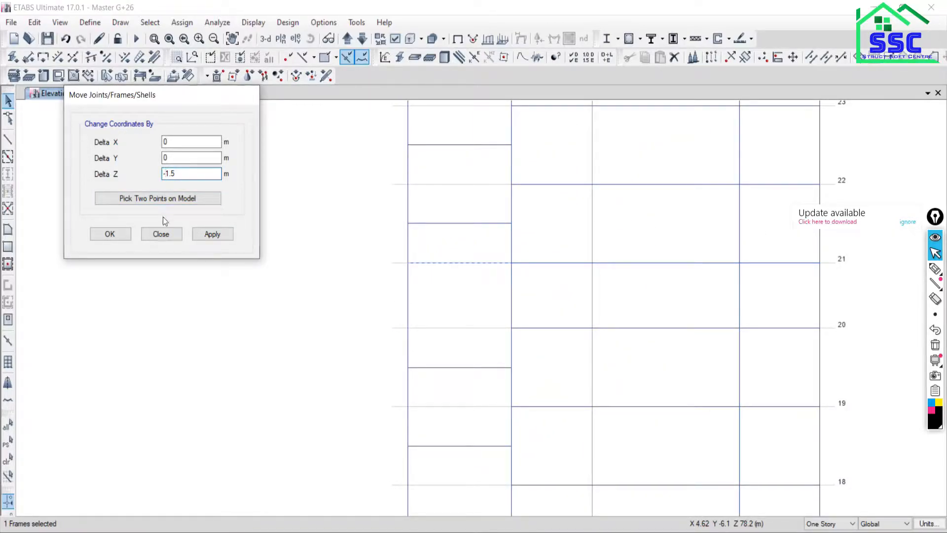
{"action": "left_click", "coordinate": [205, 234]}
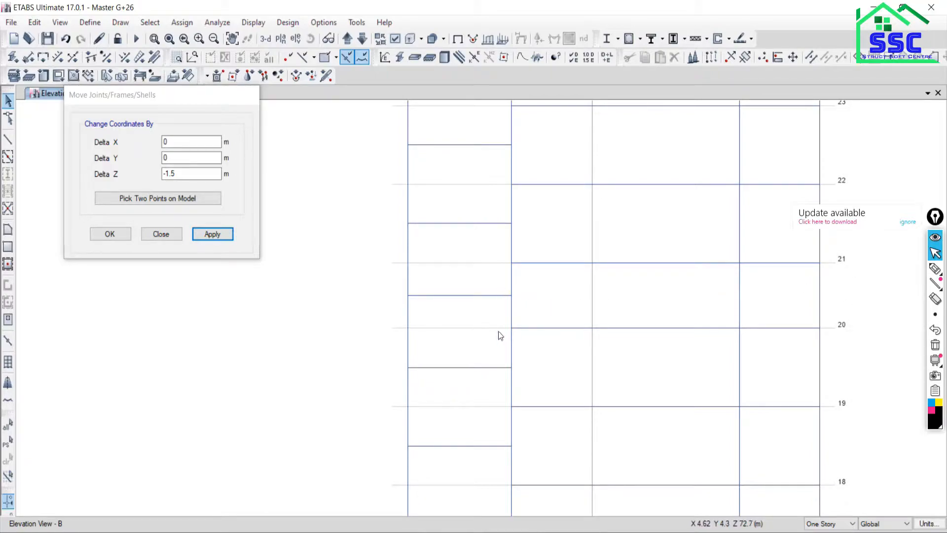
Step: Move the landing beam between stories 5 and 6 up 1.8 m to story 6, picking its grid 2 end joint and the story 6 level
{"action": "scroll", "coordinate": [569, 367], "scroll_direction": "down", "scroll_amount": 7}
{"action": "left_click_drag", "start_coordinate": [577, 409], "coordinate": [558, 329]}
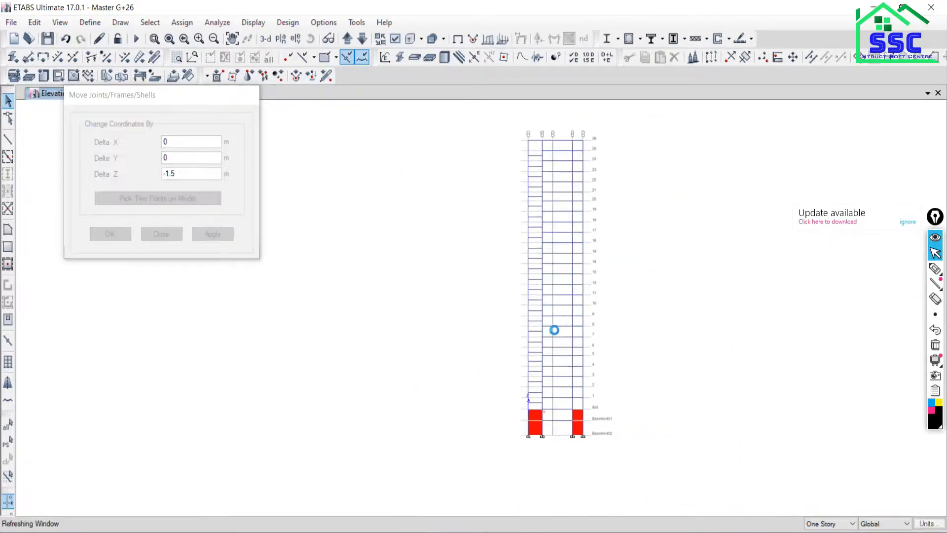
{"action": "scroll", "coordinate": [557, 328], "scroll_direction": "up", "scroll_amount": 7}
{"action": "left_click_drag", "start_coordinate": [531, 374], "coordinate": [558, 271]}
{"action": "left_click_drag", "start_coordinate": [549, 347], "coordinate": [558, 293]}
{"action": "left_click_drag", "start_coordinate": [544, 367], "coordinate": [551, 323]}
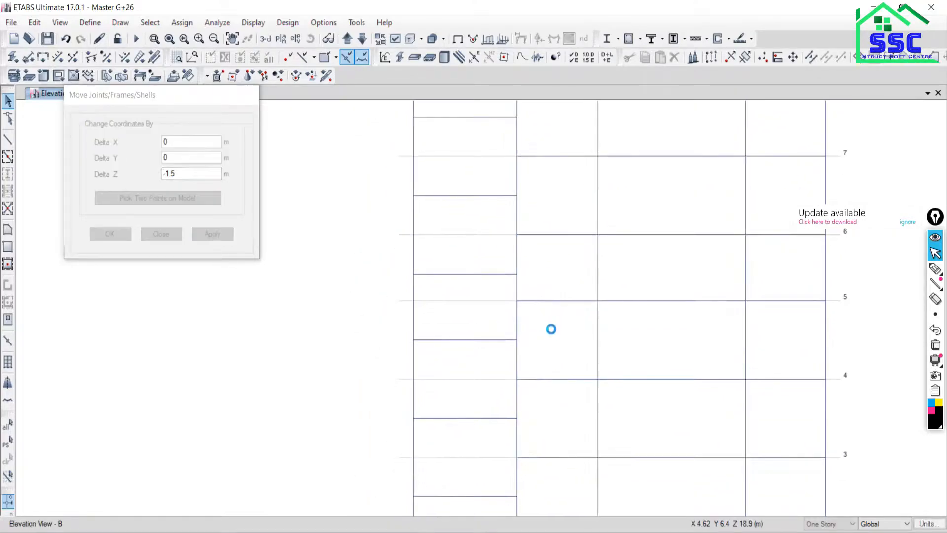
{"action": "scroll", "coordinate": [463, 301], "scroll_direction": "up", "scroll_amount": 3}
{"action": "scroll", "coordinate": [525, 322], "scroll_direction": "down", "scroll_amount": 4}
{"action": "scroll", "coordinate": [455, 326], "scroll_direction": "up", "scroll_amount": 5}
{"action": "scroll", "coordinate": [489, 335], "scroll_direction": "up", "scroll_amount": 3}
{"action": "left_click_drag", "start_coordinate": [486, 325], "coordinate": [552, 357]}
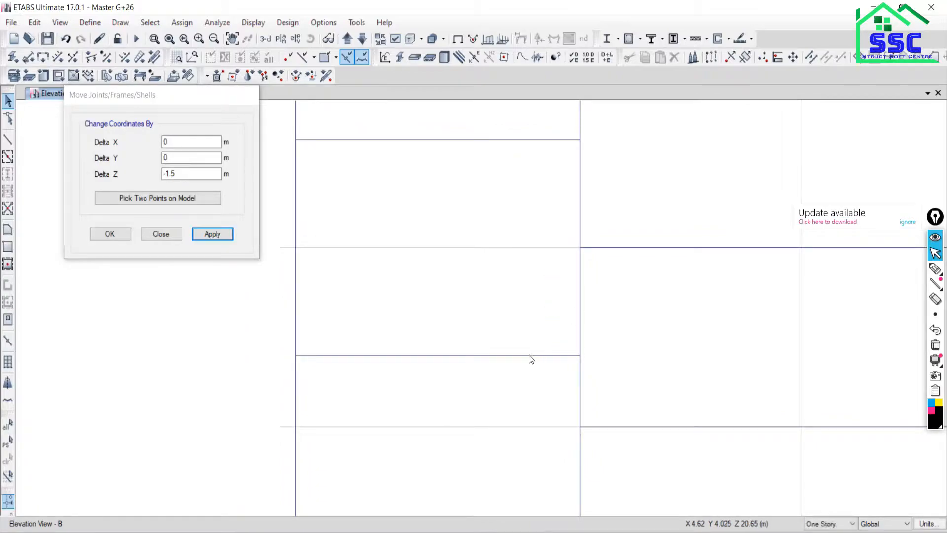
{"action": "left_click", "coordinate": [531, 357]}
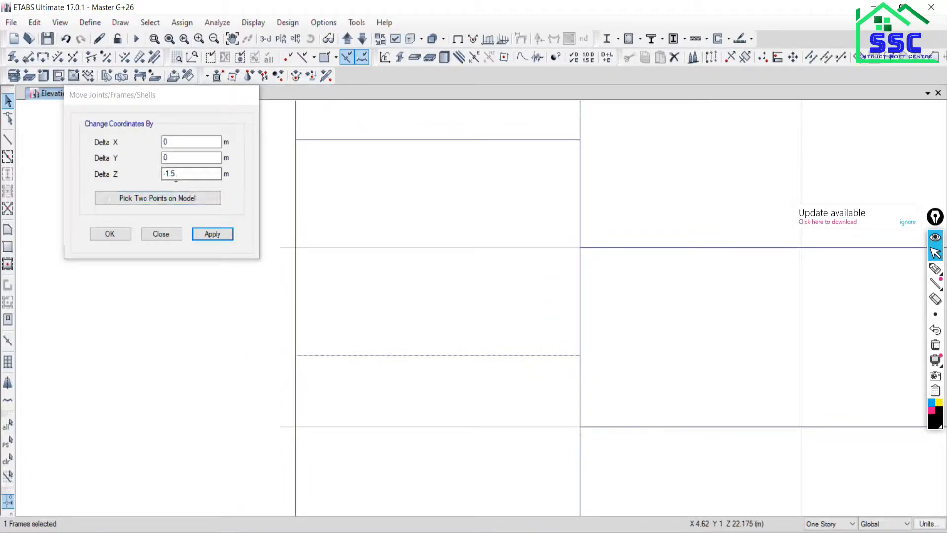
{"action": "left_click", "coordinate": [109, 176]}
{"action": "type", "text": "0"}
{"action": "left_click", "coordinate": [131, 198]}
{"action": "left_click", "coordinate": [580, 355]}
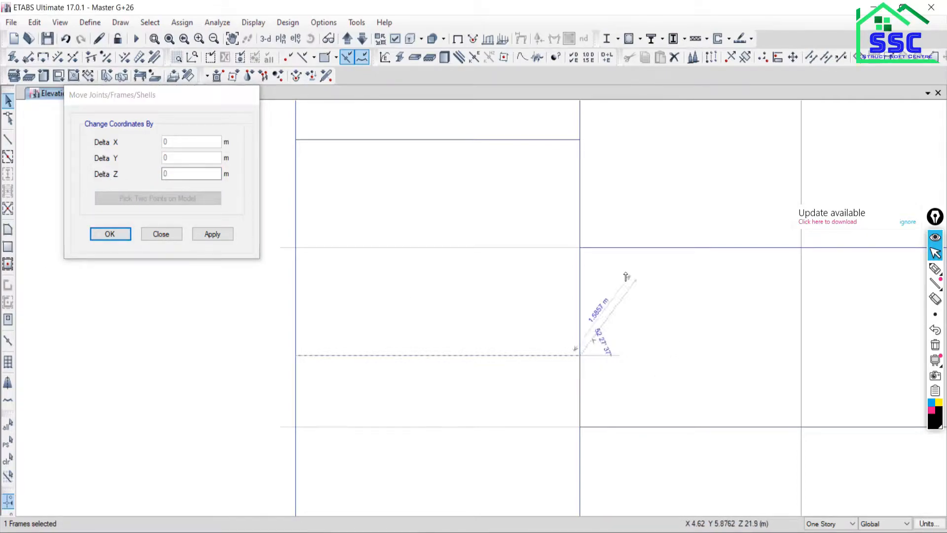
{"action": "left_click", "coordinate": [580, 248]}
{"action": "left_click", "coordinate": [214, 234]}
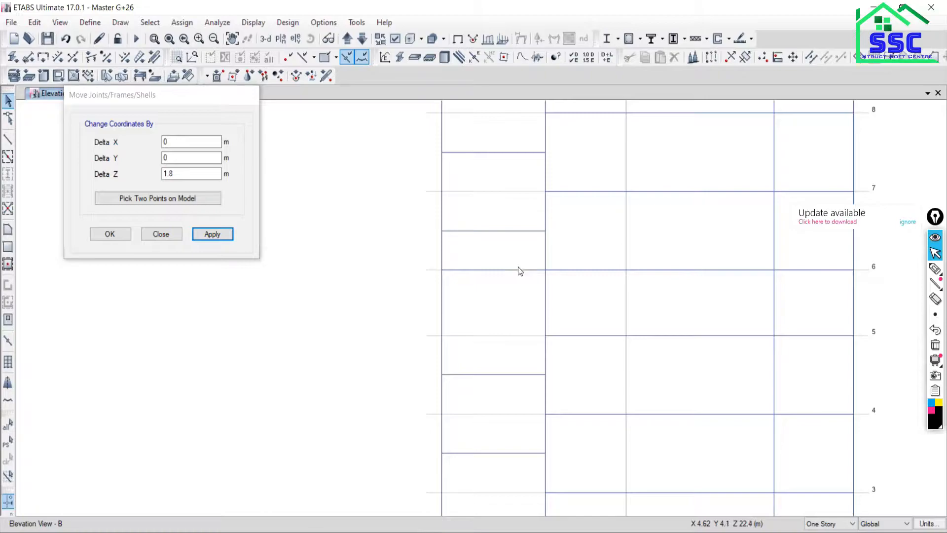
Step: Move the stair bay beam at story 6 down with a Delta Z of -1.5 m and finish the move command
{"action": "left_click", "coordinate": [176, 175]}
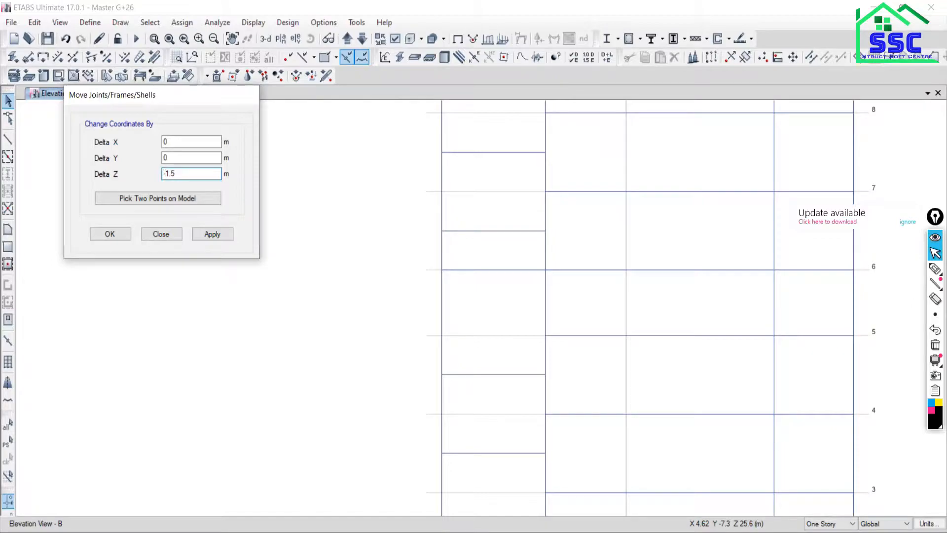
{"action": "left_click", "coordinate": [506, 271]}
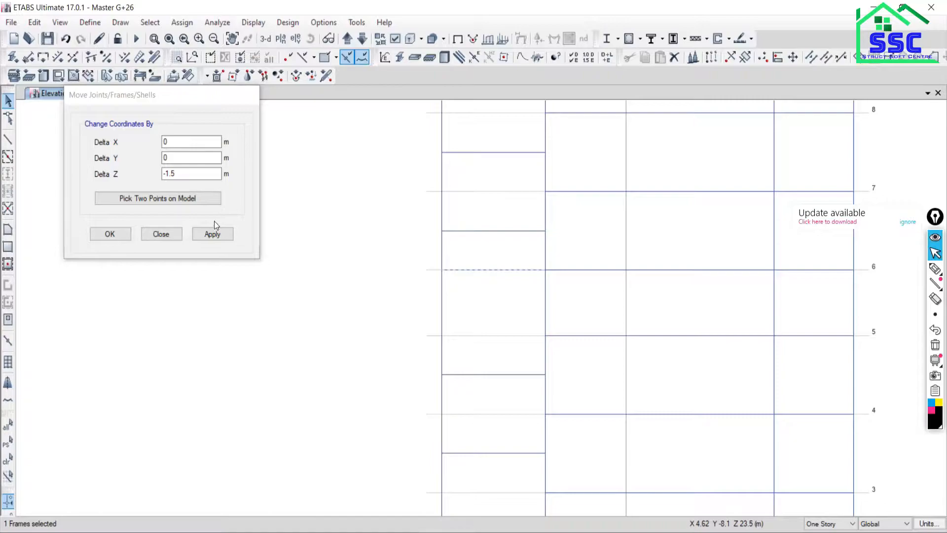
{"action": "left_click", "coordinate": [212, 235]}
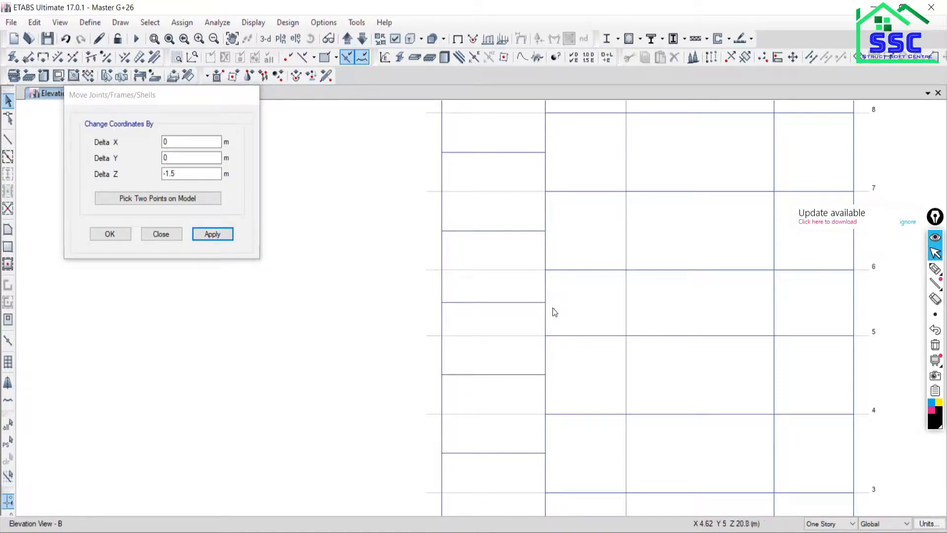
{"action": "left_click", "coordinate": [165, 235]}
Step: Review the landing beams in the grid B elevation and display the plan view of story 17
{"action": "scroll", "coordinate": [592, 318], "scroll_direction": "down", "scroll_amount": 4}
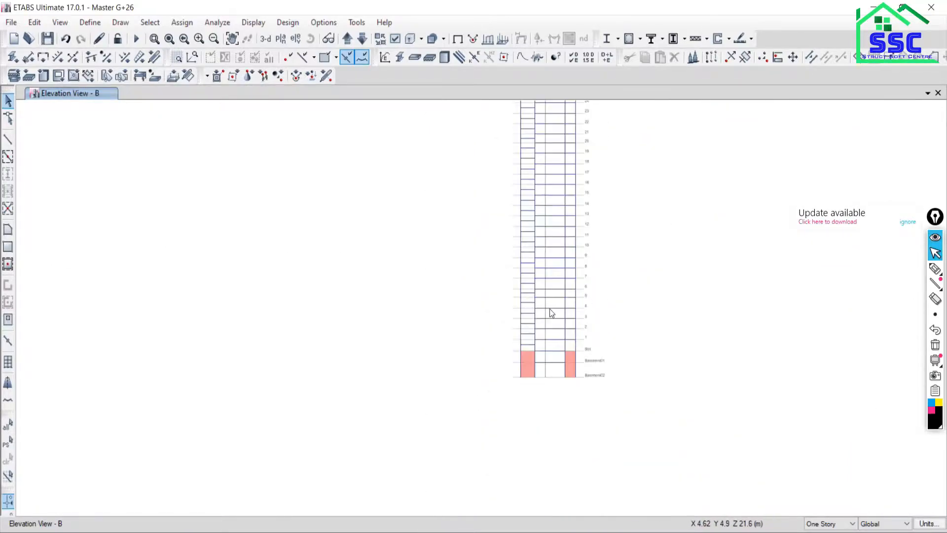
{"action": "left_click_drag", "start_coordinate": [543, 232], "coordinate": [508, 347]}
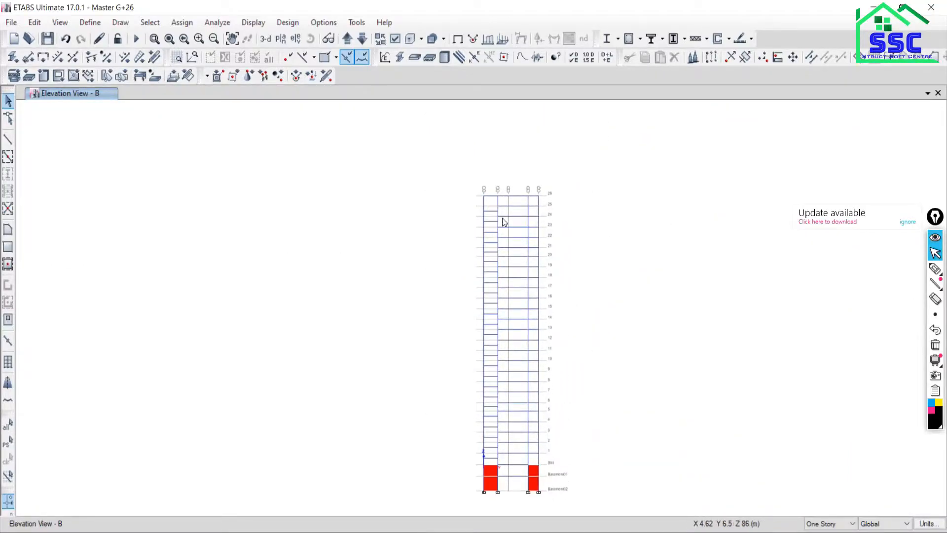
{"action": "scroll", "coordinate": [501, 216], "scroll_direction": "up", "scroll_amount": 5}
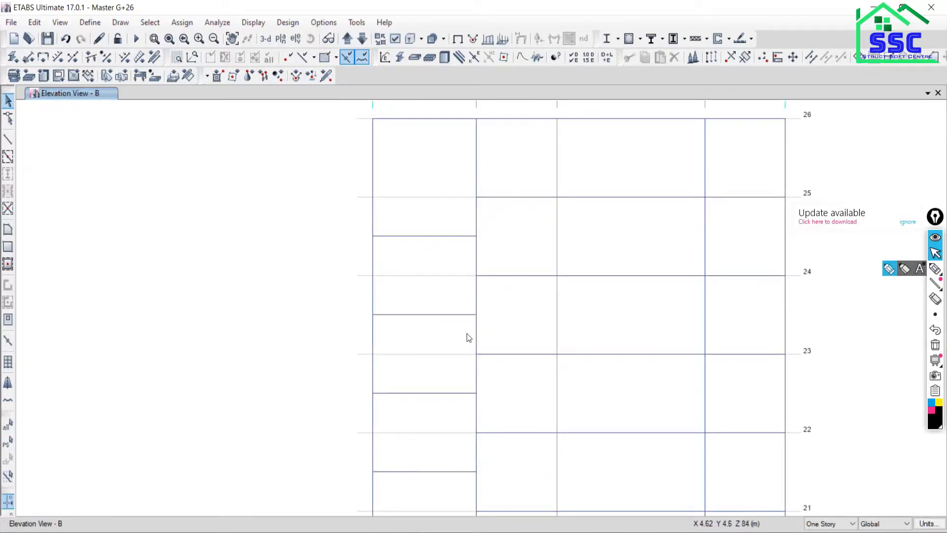
{"action": "left_click", "coordinate": [281, 39]}
{"action": "left_click", "coordinate": [406, 303]}
{"action": "left_click", "coordinate": [515, 422]}
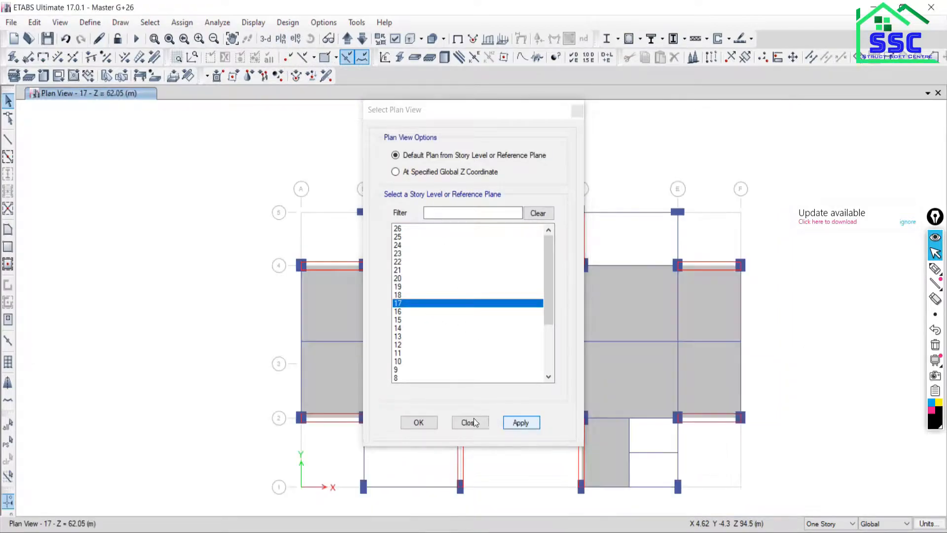
{"action": "left_click", "coordinate": [469, 423]}
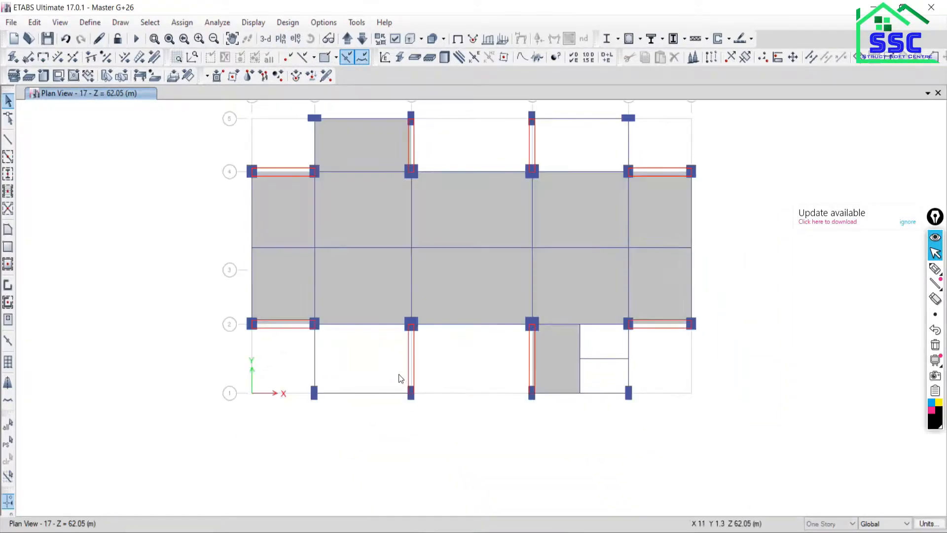
Step: Switch to the 3. Staircase Design T workbook in Excel
{"action": "mouse_move", "coordinate": [449, 532]}
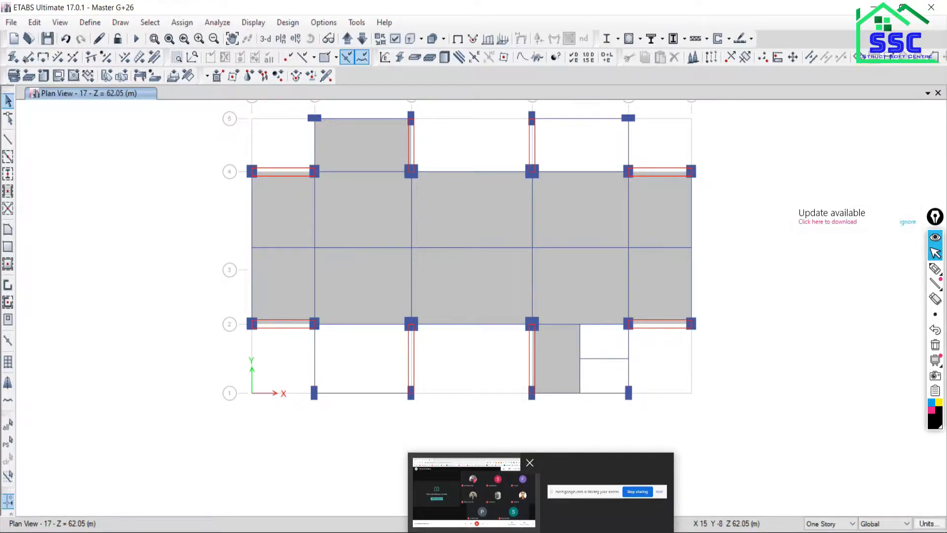
{"action": "left_click", "coordinate": [415, 498]}
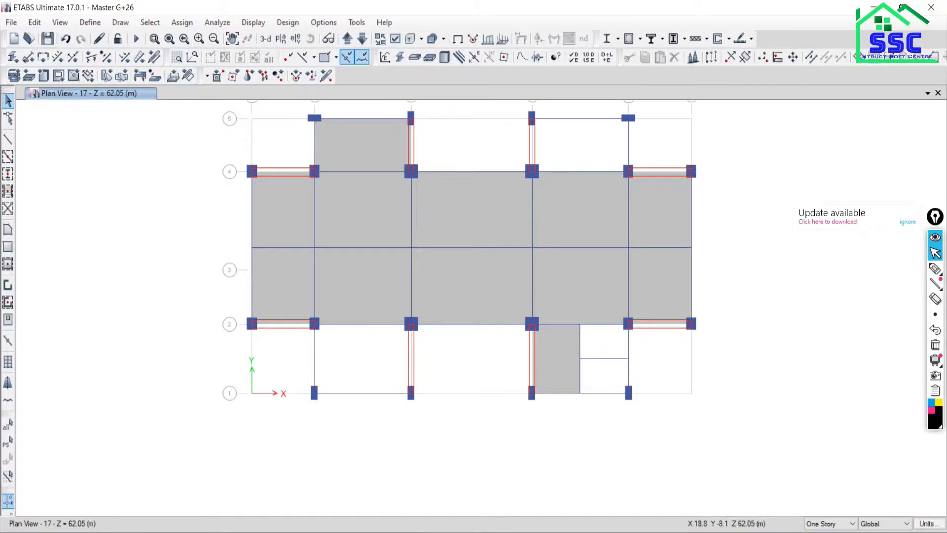
{"action": "mouse_move", "coordinate": [325, 530]}
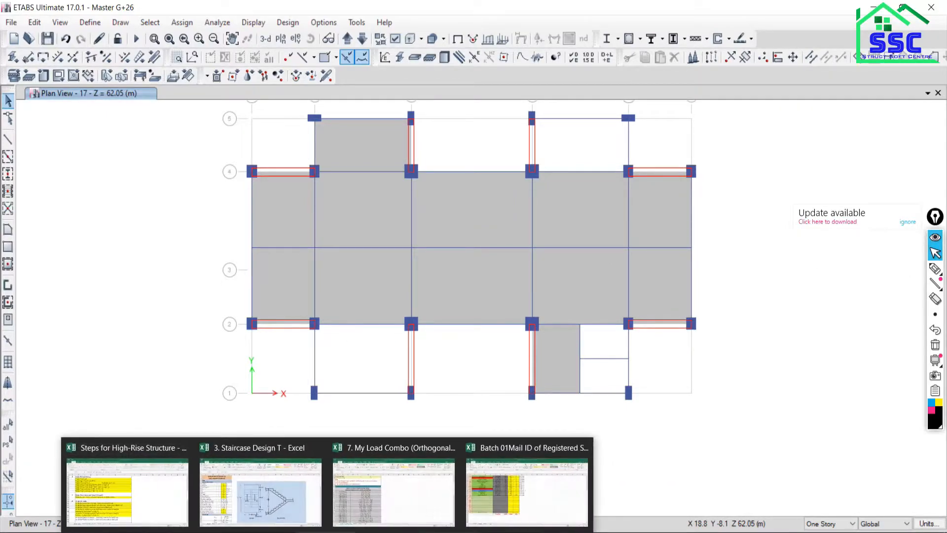
{"action": "left_click", "coordinate": [253, 504]}
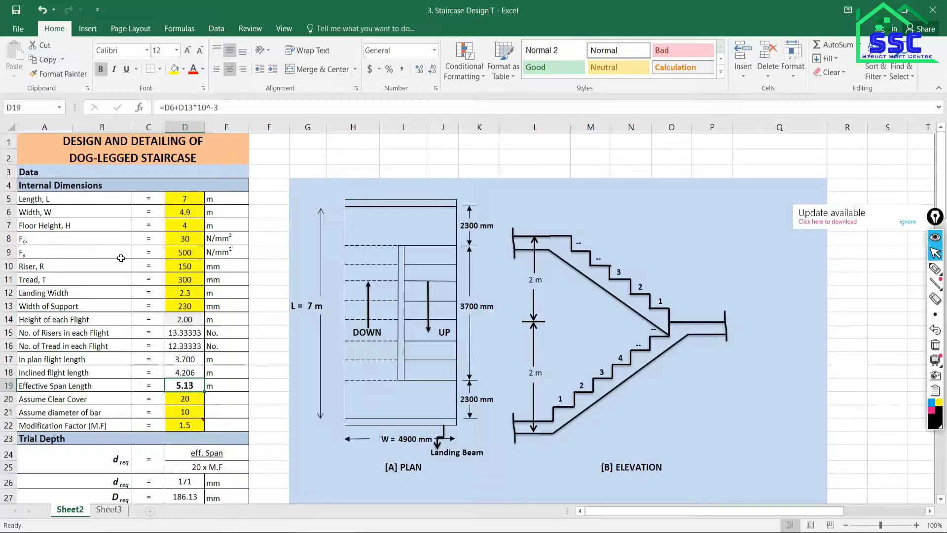
Step: Sketch the outline of an inclined stair flight slab in black pen beside the staircase elevation drawing
{"action": "left_click", "coordinate": [935, 268]}
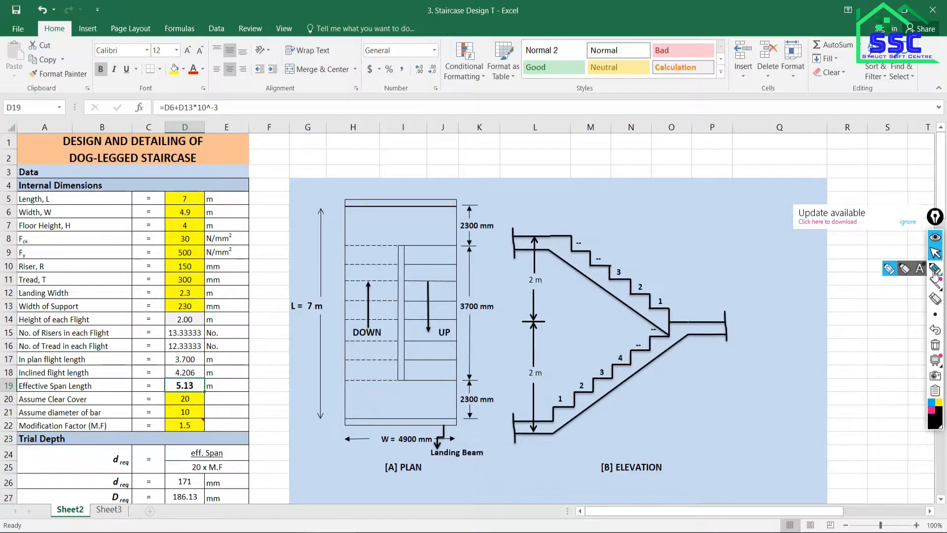
{"action": "left_click_drag", "start_coordinate": [686, 265], "coordinate": [819, 358]}
{"action": "mouse_move", "coordinate": [728, 196]}
{"action": "left_mouse_down"}
{"action": "mouse_move", "coordinate": [869, 296]}
{"action": "mouse_move", "coordinate": [815, 358]}
{"action": "left_mouse_up"}
{"action": "mouse_move", "coordinate": [731, 199]}
{"action": "left_mouse_down"}
{"action": "mouse_move", "coordinate": [669, 247]}
{"action": "mouse_move", "coordinate": [703, 269]}
{"action": "left_mouse_up"}
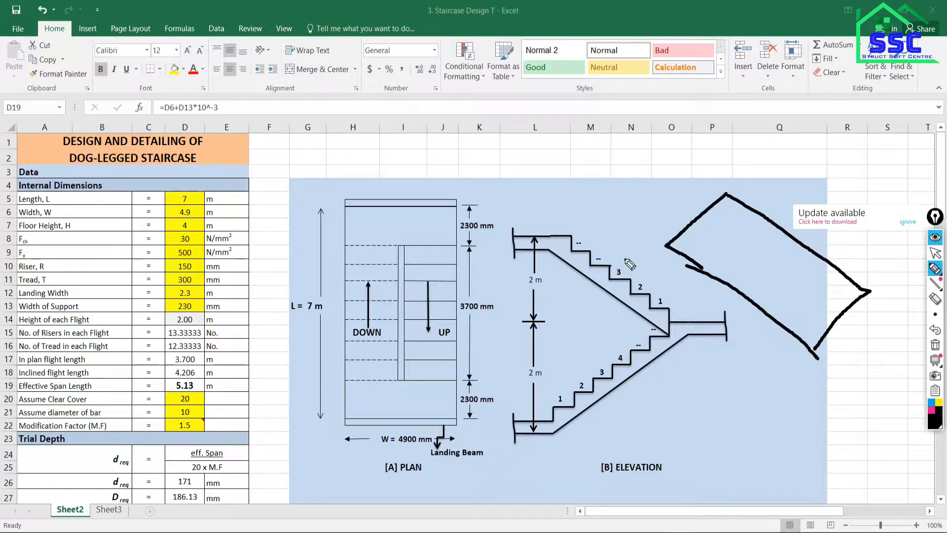
Step: Sketch the upper landing with its supporting beam at the flight's top end, adding arrows for the load on the flight and its transfer to the landing
{"action": "mouse_move", "coordinate": [773, 207]}
{"action": "left_mouse_down"}
{"action": "mouse_move", "coordinate": [763, 227]}
{"action": "mouse_move", "coordinate": [768, 252]}
{"action": "left_mouse_up"}
{"action": "left_click_drag", "start_coordinate": [724, 195], "coordinate": [652, 178]}
{"action": "left_click_drag", "start_coordinate": [667, 247], "coordinate": [617, 237]}
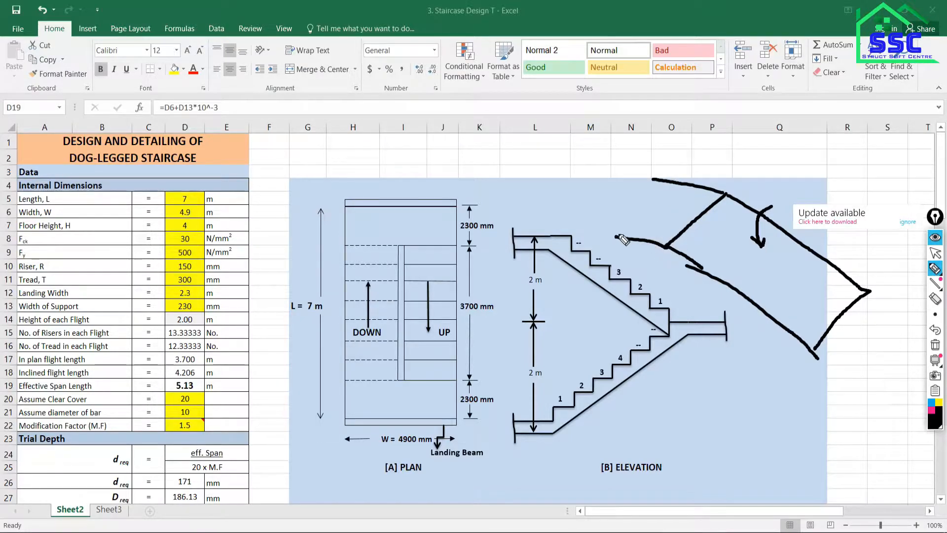
{"action": "mouse_move", "coordinate": [653, 180]}
{"action": "left_mouse_down"}
{"action": "mouse_move", "coordinate": [583, 223]}
{"action": "mouse_move", "coordinate": [618, 238]}
{"action": "mouse_move", "coordinate": [580, 245]}
{"action": "mouse_move", "coordinate": [594, 252]}
{"action": "left_mouse_up"}
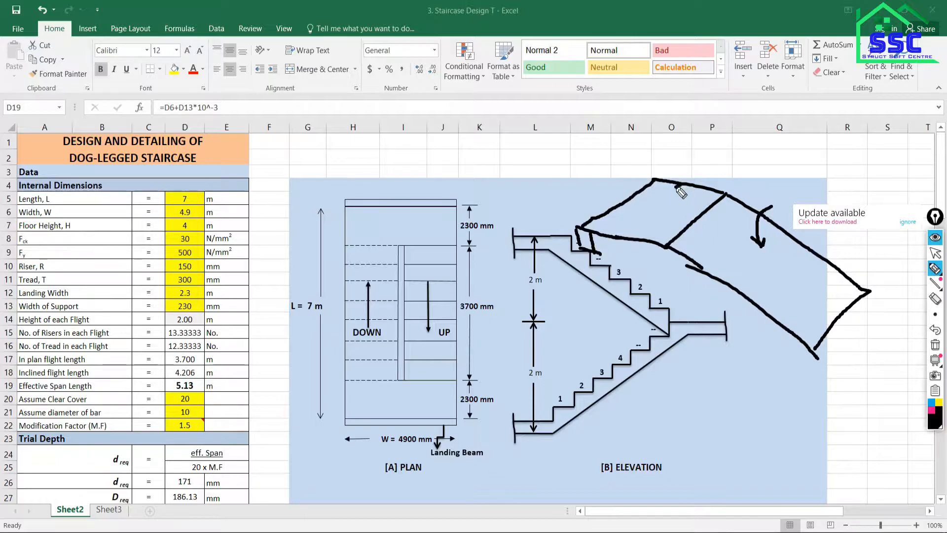
{"action": "mouse_move", "coordinate": [738, 253]}
{"action": "left_mouse_down"}
{"action": "mouse_move", "coordinate": [661, 213]}
{"action": "mouse_move", "coordinate": [660, 222]}
{"action": "mouse_move", "coordinate": [678, 206]}
{"action": "left_mouse_up"}
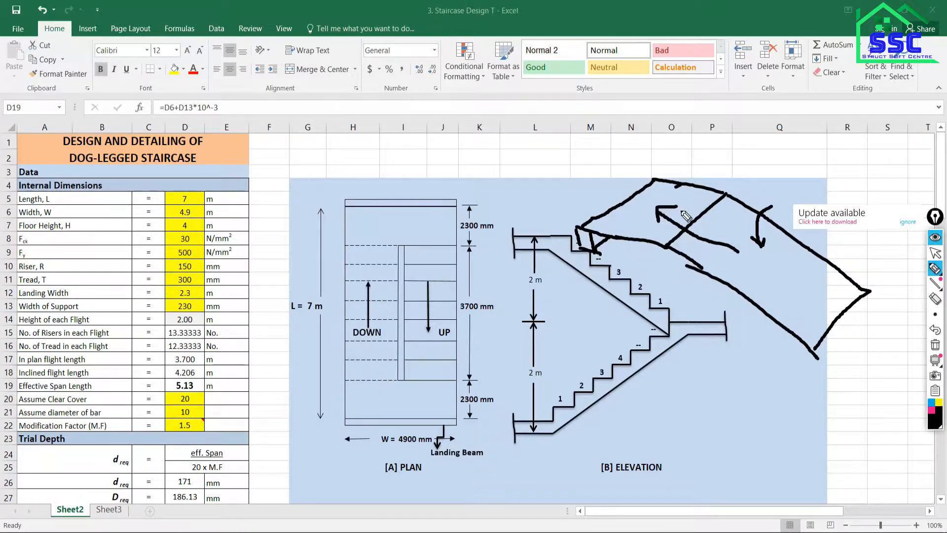
Step: Sketch the lower landing with its supporting beam at the flight's bottom end and an arrow showing load transfer toward it
{"action": "left_click_drag", "start_coordinate": [811, 355], "coordinate": [862, 365]}
{"action": "mouse_move", "coordinate": [869, 286]}
{"action": "left_mouse_down"}
{"action": "mouse_move", "coordinate": [914, 297]}
{"action": "mouse_move", "coordinate": [861, 360]}
{"action": "left_mouse_up"}
{"action": "mouse_move", "coordinate": [851, 364]}
{"action": "left_mouse_down"}
{"action": "mouse_move", "coordinate": [851, 380]}
{"action": "mouse_move", "coordinate": [836, 378]}
{"action": "mouse_move", "coordinate": [851, 384]}
{"action": "left_mouse_up"}
{"action": "mouse_move", "coordinate": [917, 298]}
{"action": "left_mouse_down"}
{"action": "mouse_move", "coordinate": [916, 339]}
{"action": "mouse_move", "coordinate": [858, 374]}
{"action": "left_mouse_up"}
{"action": "left_click_drag", "start_coordinate": [778, 277], "coordinate": [841, 318]}
{"action": "left_click_drag", "start_coordinate": [846, 307], "coordinate": [841, 319]}
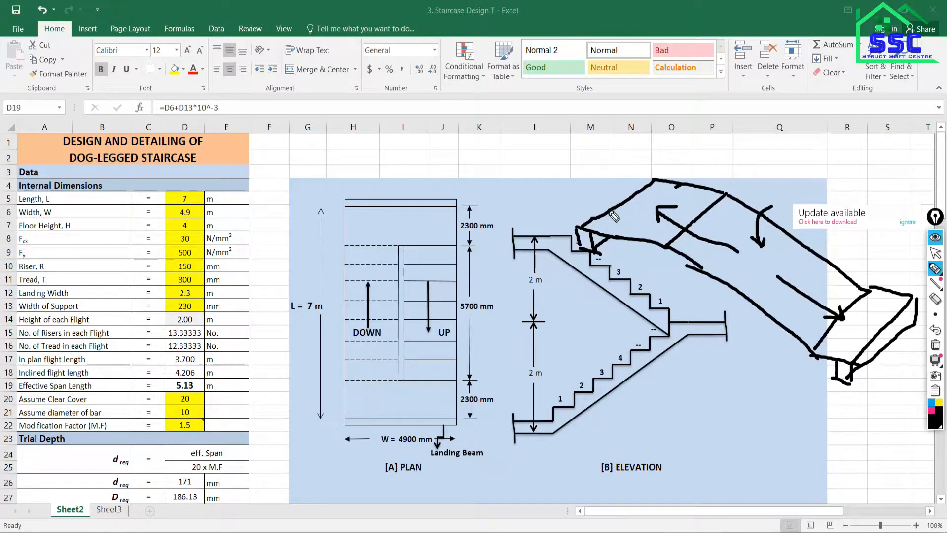
Step: Mark distributed loads in pink along the outer edges of the upper and lower landings
{"action": "left_click", "coordinate": [932, 410]}
{"action": "left_click_drag", "start_coordinate": [578, 226], "coordinate": [654, 178]}
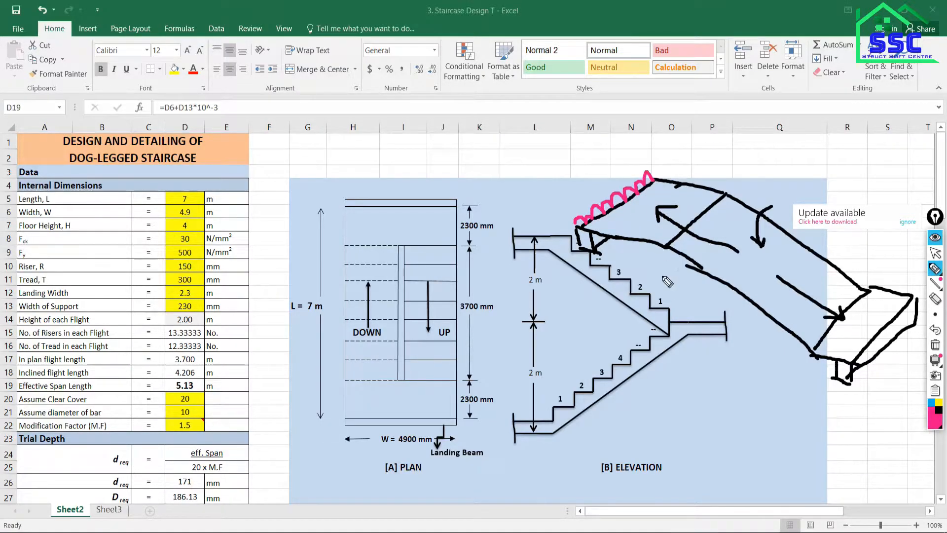
{"action": "left_click_drag", "start_coordinate": [848, 369], "coordinate": [916, 295]}
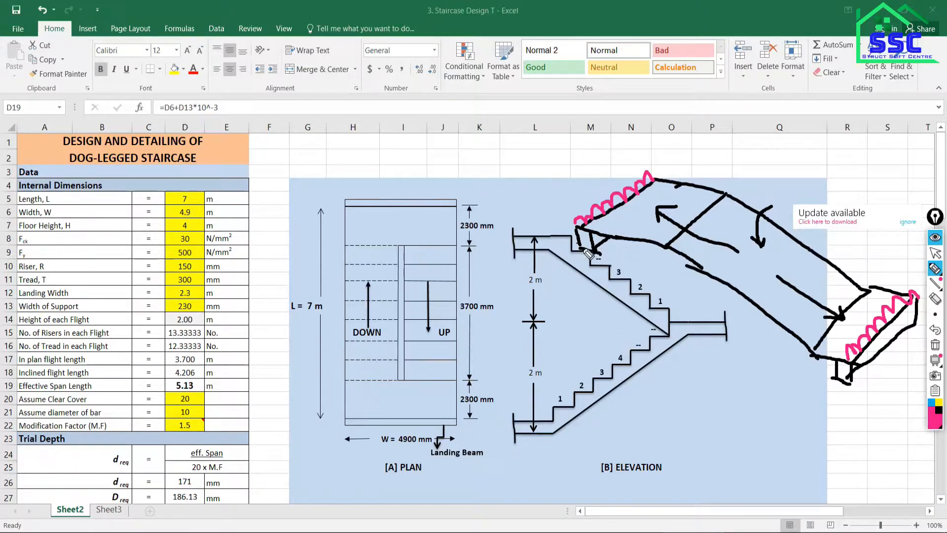
Step: Sketch two pink columns supporting the ends of the upper landing beam
{"action": "mouse_move", "coordinate": [582, 256]}
{"action": "left_mouse_down"}
{"action": "mouse_move", "coordinate": [601, 360]}
{"action": "mouse_move", "coordinate": [601, 266]}
{"action": "mouse_move", "coordinate": [616, 347]}
{"action": "left_mouse_up"}
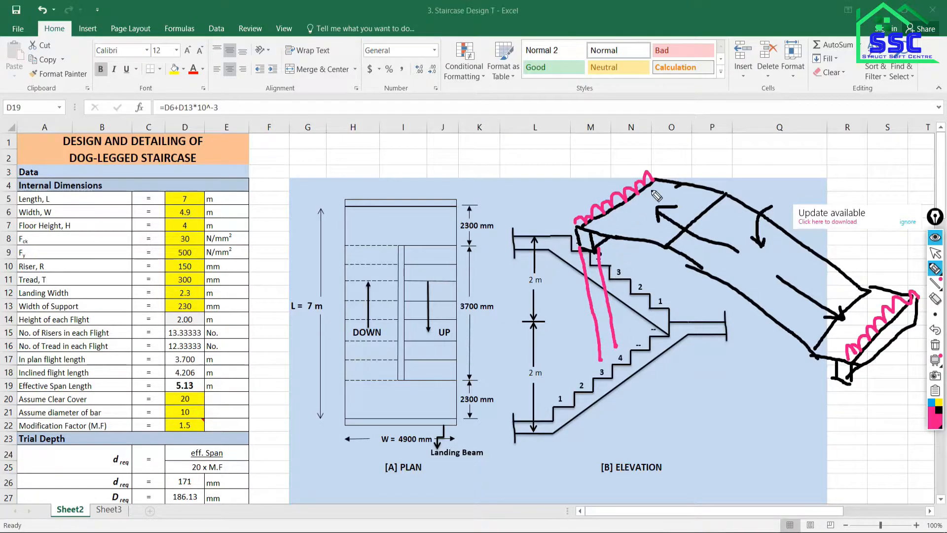
{"action": "left_click_drag", "start_coordinate": [648, 175], "coordinate": [677, 306]}
{"action": "left_click_drag", "start_coordinate": [665, 178], "coordinate": [693, 313]}
Step: Sketch a pink frame of beam and two columns with a distributed load over the stair plan, and point an arrow at the upper landing load
{"action": "left_click_drag", "start_coordinate": [362, 182], "coordinate": [467, 180]}
{"action": "left_click_drag", "start_coordinate": [359, 183], "coordinate": [367, 260]}
{"action": "left_click_drag", "start_coordinate": [459, 185], "coordinate": [468, 279]}
{"action": "mouse_move", "coordinate": [362, 182]}
{"action": "left_mouse_down"}
{"action": "mouse_move", "coordinate": [395, 173]}
{"action": "mouse_move", "coordinate": [464, 176]}
{"action": "left_mouse_up"}
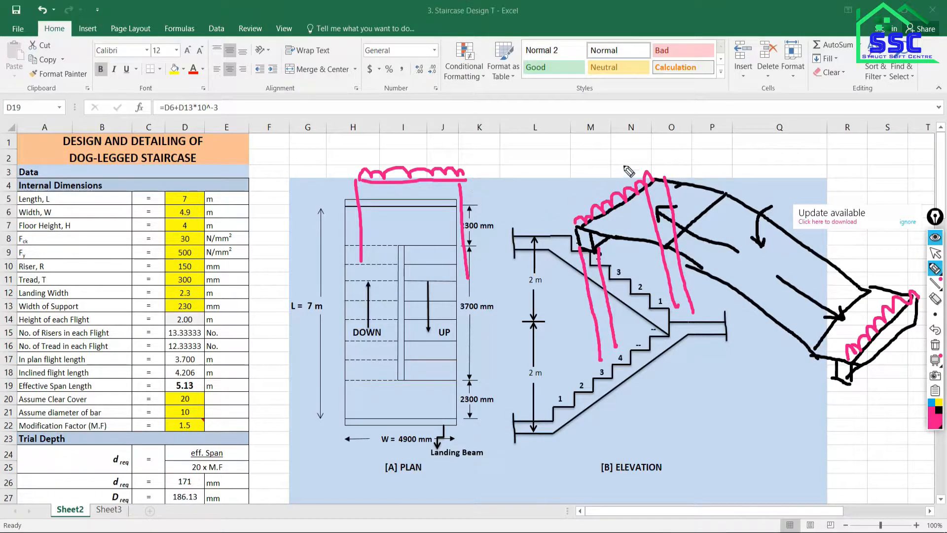
{"action": "left_click_drag", "start_coordinate": [625, 159], "coordinate": [617, 190]}
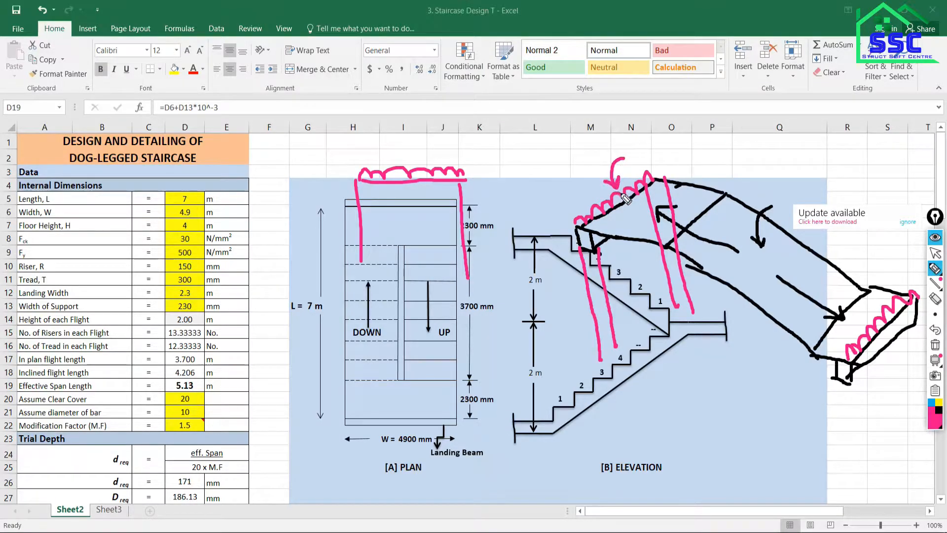
Step: Write the unit kN/m in pink above the upper landing's distributed load and underline it
{"action": "mouse_move", "coordinate": [638, 132]}
{"action": "left_mouse_down"}
{"action": "mouse_move", "coordinate": [653, 148]}
{"action": "mouse_move", "coordinate": [675, 134]}
{"action": "mouse_move", "coordinate": [687, 155]}
{"action": "left_mouse_up"}
{"action": "mouse_move", "coordinate": [704, 147]}
{"action": "left_mouse_down"}
{"action": "mouse_move", "coordinate": [714, 134]}
{"action": "mouse_move", "coordinate": [733, 147]}
{"action": "left_mouse_up"}
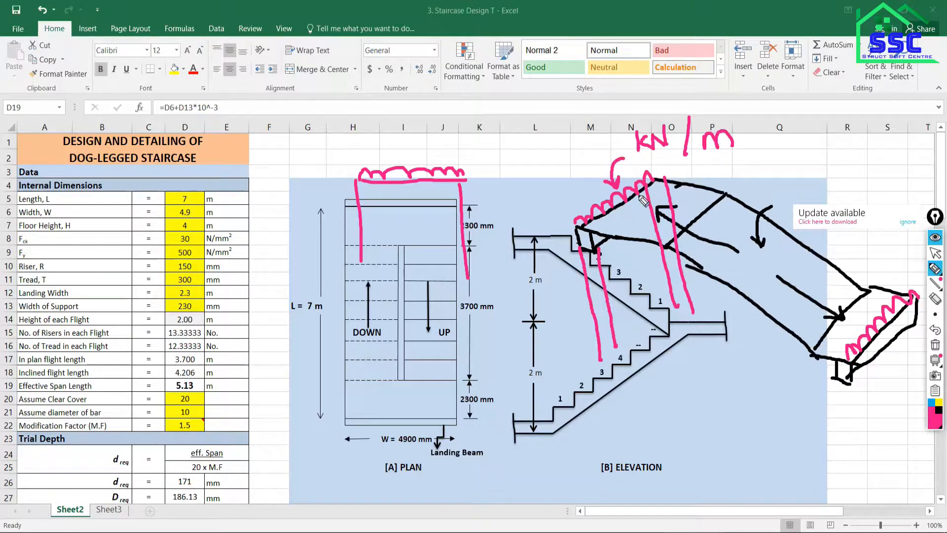
{"action": "left_click_drag", "start_coordinate": [641, 161], "coordinate": [743, 153]}
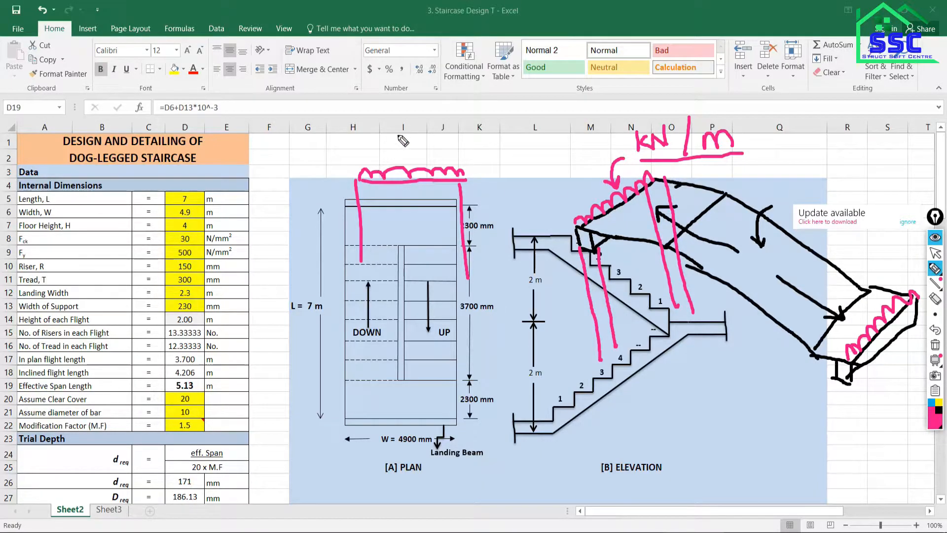
Step: Point an arrow at the plan frame's distributed load, add arrows from the beam toward both columns, and mark a bracketed P beside the left column
{"action": "left_click_drag", "start_coordinate": [409, 136], "coordinate": [406, 162]}
{"action": "mouse_move", "coordinate": [413, 194]}
{"action": "left_mouse_down"}
{"action": "mouse_move", "coordinate": [449, 194]}
{"action": "mouse_move", "coordinate": [457, 213]}
{"action": "left_mouse_up"}
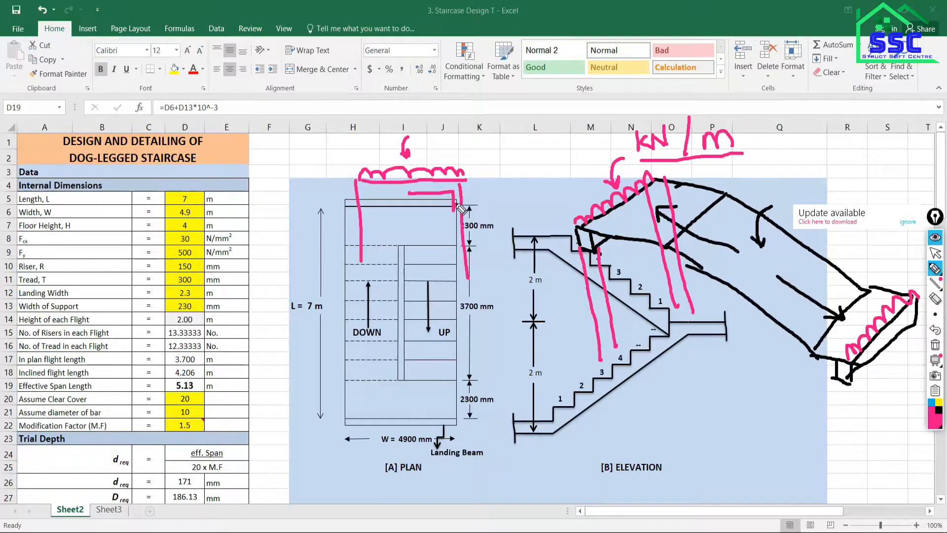
{"action": "mouse_move", "coordinate": [402, 197]}
{"action": "left_mouse_down"}
{"action": "mouse_move", "coordinate": [365, 197]}
{"action": "mouse_move", "coordinate": [371, 209]}
{"action": "left_mouse_up"}
{"action": "mouse_move", "coordinate": [335, 134]}
{"action": "left_mouse_down"}
{"action": "mouse_move", "coordinate": [335, 162]}
{"action": "mouse_move", "coordinate": [340, 131]}
{"action": "mouse_move", "coordinate": [336, 143]}
{"action": "left_mouse_up"}
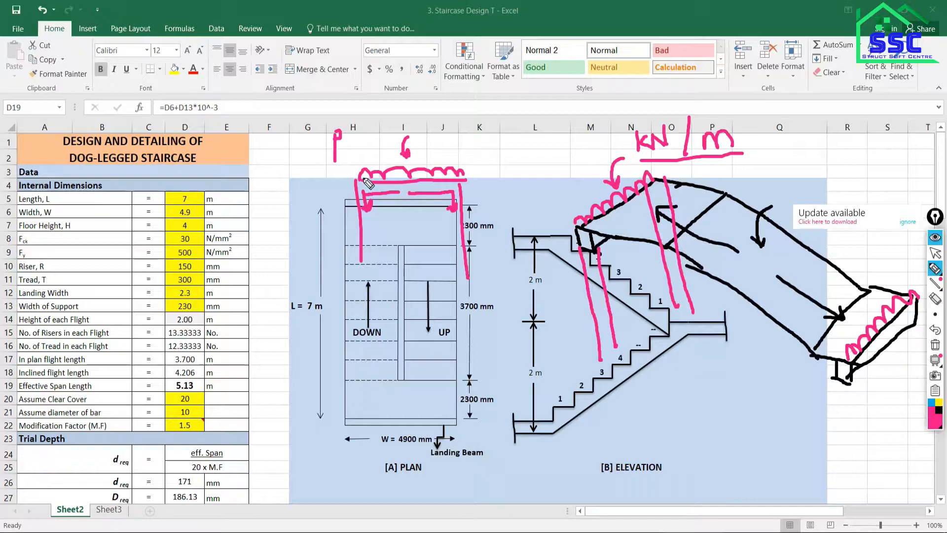
{"action": "mouse_move", "coordinate": [344, 118]}
{"action": "left_mouse_down"}
{"action": "mouse_move", "coordinate": [320, 132]}
{"action": "mouse_move", "coordinate": [336, 181]}
{"action": "mouse_move", "coordinate": [353, 177]}
{"action": "left_mouse_up"}
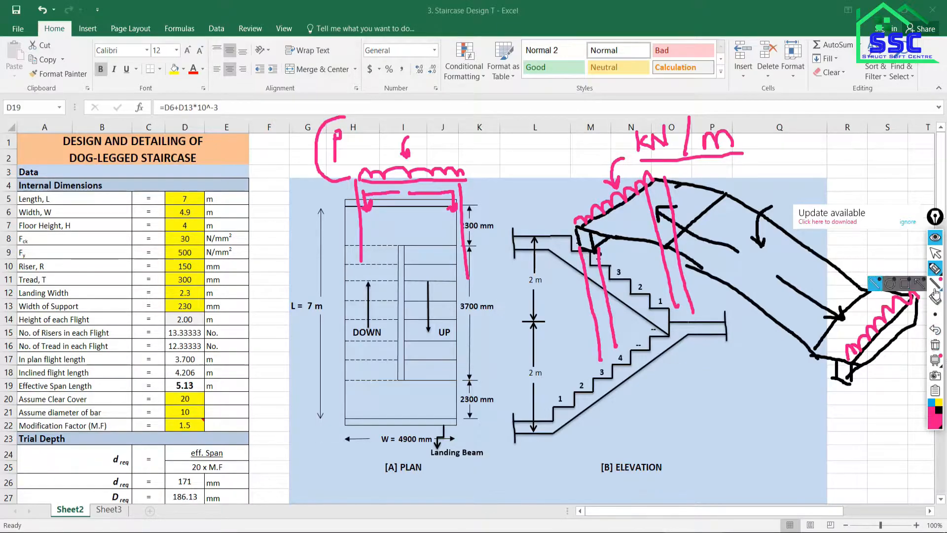
Step: Sketch a wavy pink line from the landing column across the elevation and a thick stroke beside the upper landing load
{"action": "left_click", "coordinate": [935, 359]}
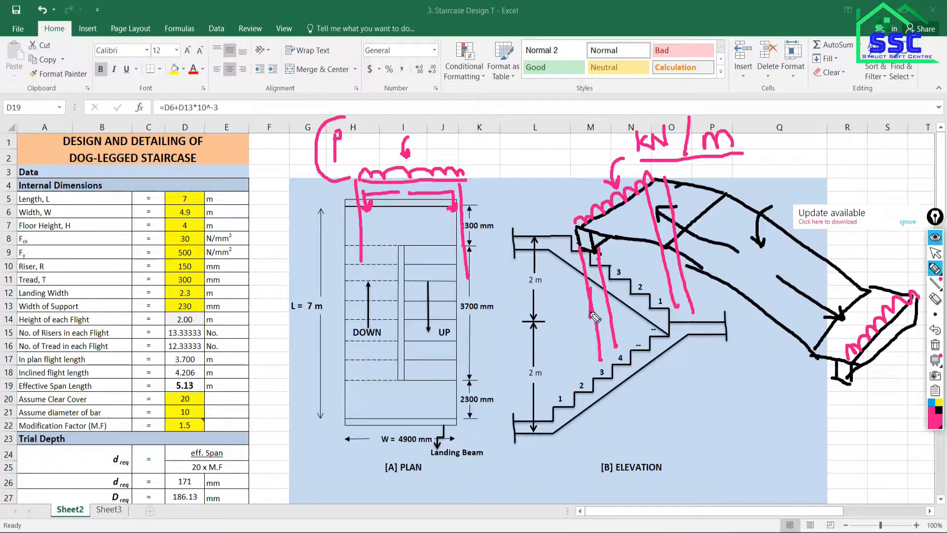
{"action": "left_click_drag", "start_coordinate": [593, 305], "coordinate": [728, 352]}
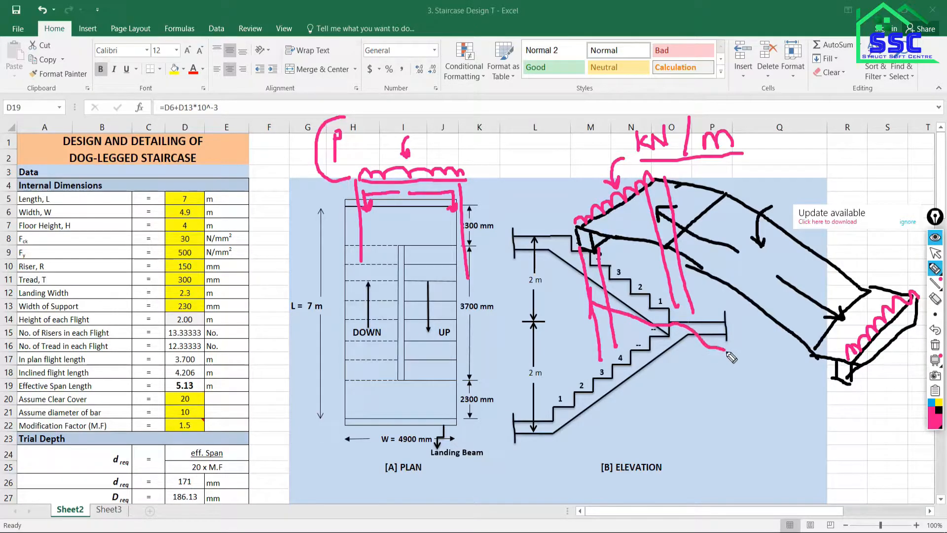
{"action": "mouse_move", "coordinate": [610, 174]}
{"action": "left_mouse_down"}
{"action": "mouse_move", "coordinate": [558, 213]}
{"action": "mouse_move", "coordinate": [614, 165]}
{"action": "mouse_move", "coordinate": [551, 212]}
{"action": "mouse_move", "coordinate": [601, 185]}
{"action": "left_mouse_up"}
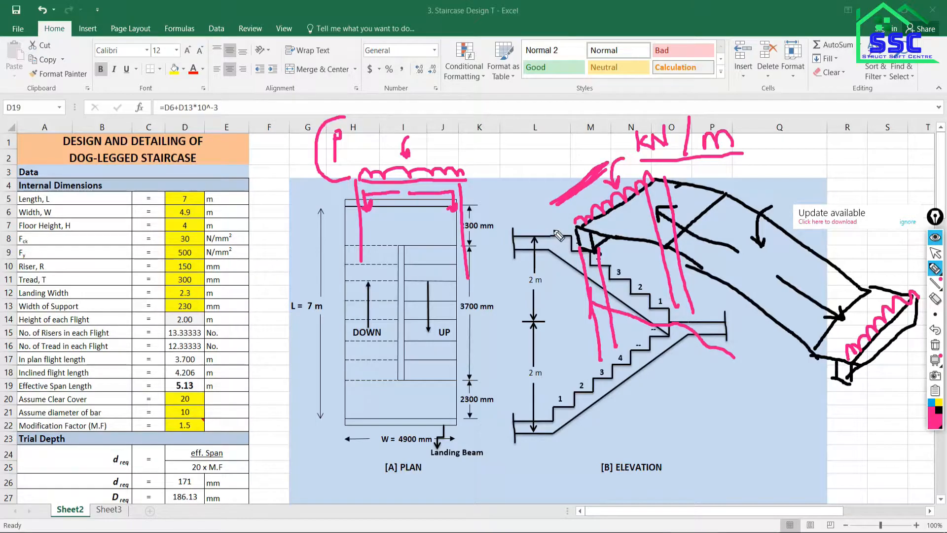
Step: Clear all screen annotations, return to the normal pointer, and dismiss the annotation tool's update notice
{"action": "left_click", "coordinate": [935, 345]}
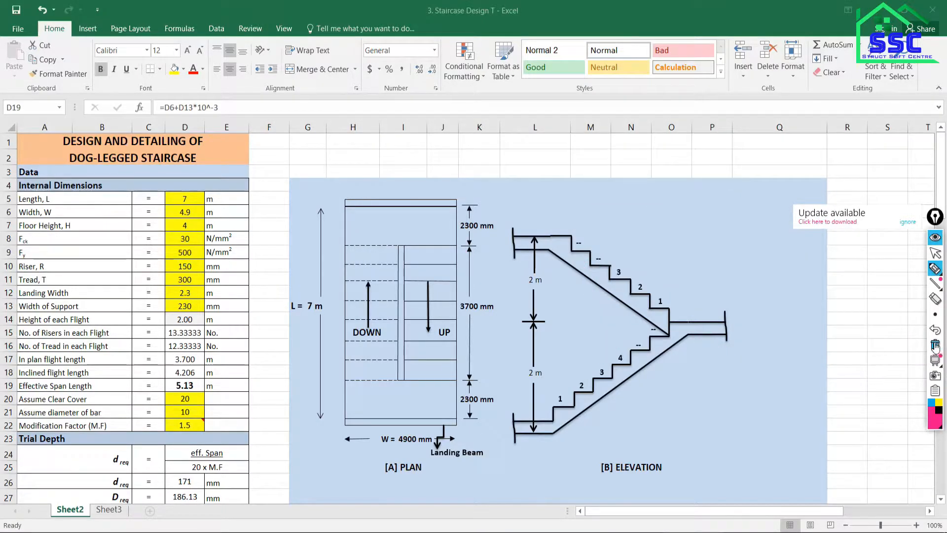
{"action": "left_click", "coordinate": [936, 254]}
{"action": "left_click", "coordinate": [908, 224]}
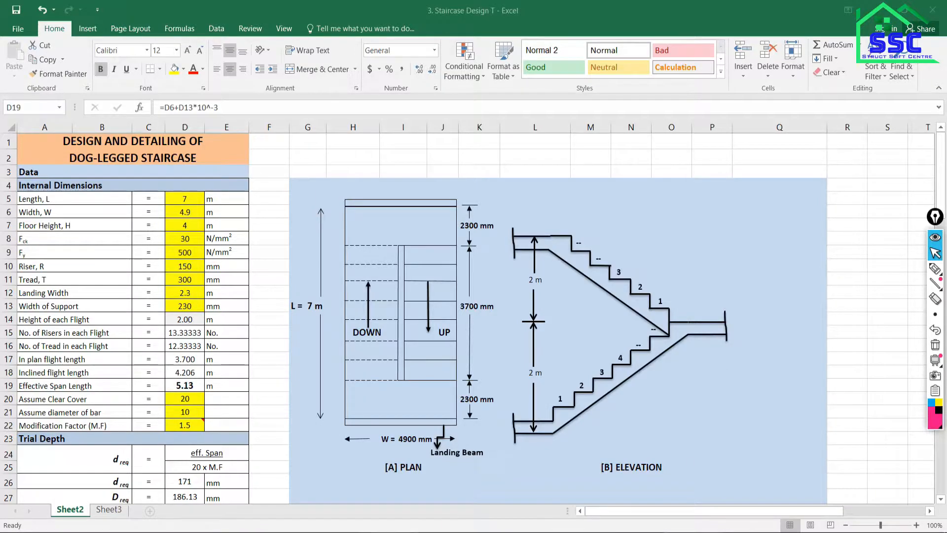
Step: Switch to the AutoCAD floor plan and examine the staircase dimensions between columns C1, C6 and shear wall SW3
{"action": "mouse_move", "coordinate": [388, 532]}
{"action": "left_click", "coordinate": [388, 493]}
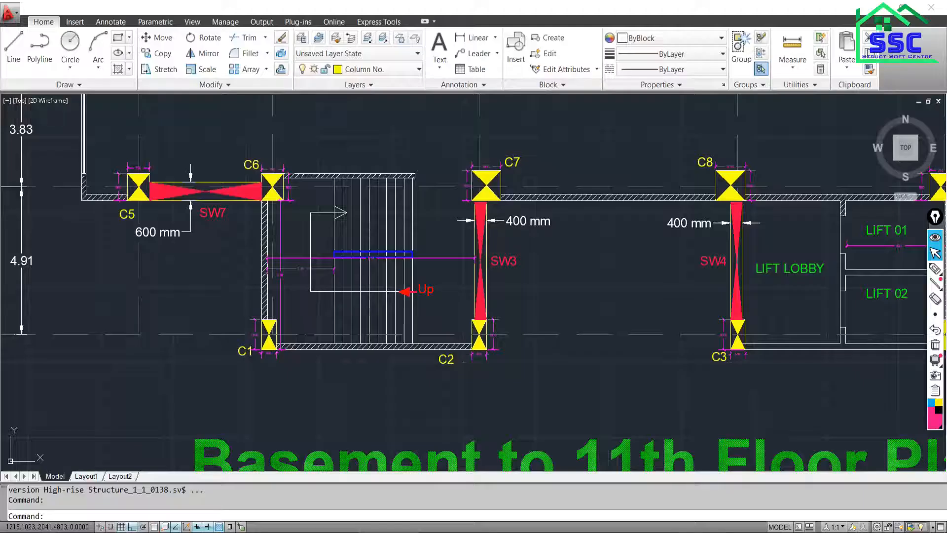
{"action": "left_click_drag", "start_coordinate": [322, 295], "coordinate": [354, 319]}
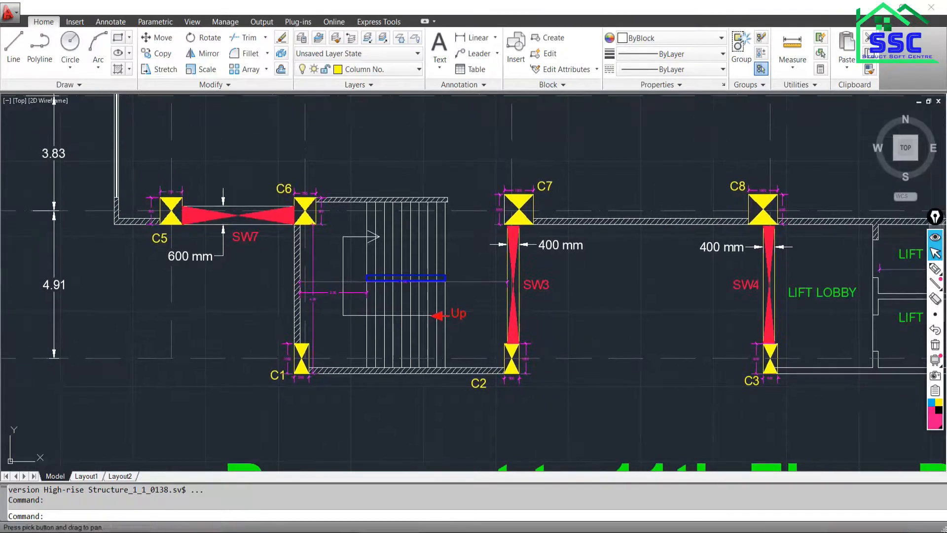
{"action": "scroll", "coordinate": [343, 311], "scroll_direction": "up", "scroll_amount": 3}
{"action": "scroll", "coordinate": [332, 312], "scroll_direction": "down", "scroll_amount": 4}
{"action": "scroll", "coordinate": [341, 326], "scroll_direction": "up", "scroll_amount": 3}
{"action": "scroll", "coordinate": [345, 342], "scroll_direction": "down", "scroll_amount": 1}
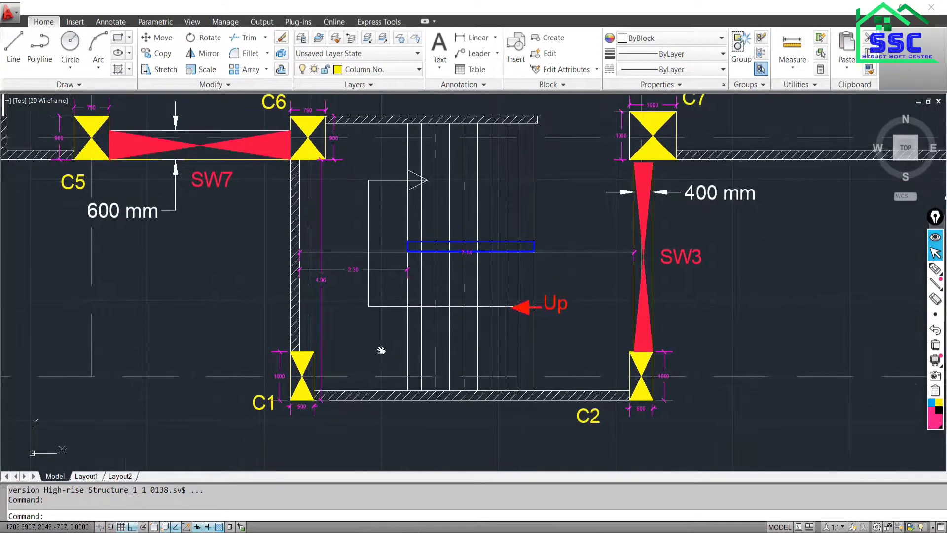
{"action": "scroll", "coordinate": [372, 332], "scroll_direction": "up", "scroll_amount": 1}
{"action": "left_click_drag", "start_coordinate": [372, 332], "coordinate": [359, 372]}
{"action": "scroll", "coordinate": [424, 330], "scroll_direction": "up", "scroll_amount": 3}
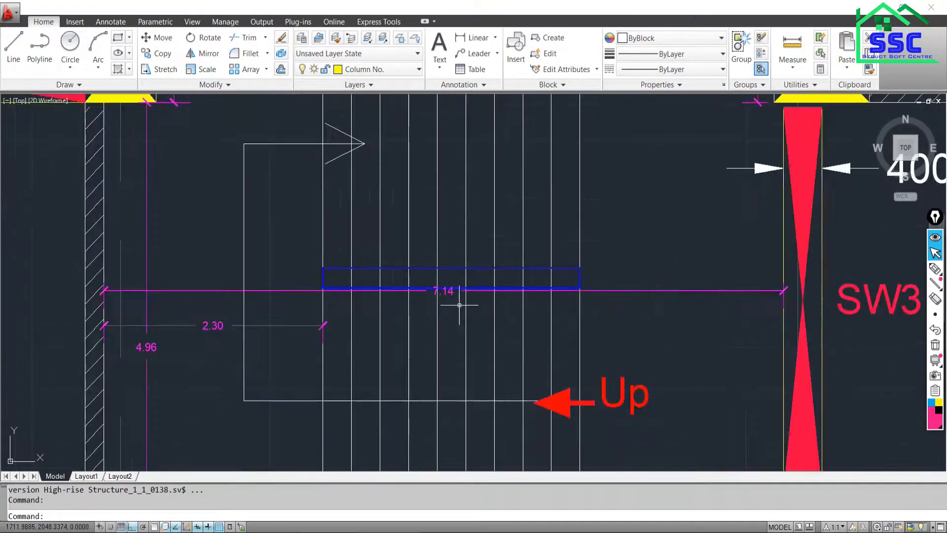
{"action": "scroll", "coordinate": [607, 291], "scroll_direction": "up", "scroll_amount": 2}
{"action": "scroll", "coordinate": [492, 297], "scroll_direction": "down", "scroll_amount": 3}
{"action": "scroll", "coordinate": [580, 303], "scroll_direction": "up", "scroll_amount": 3}
{"action": "scroll", "coordinate": [632, 327], "scroll_direction": "down", "scroll_amount": 3}
{"action": "scroll", "coordinate": [632, 327], "scroll_direction": "down", "scroll_amount": 1}
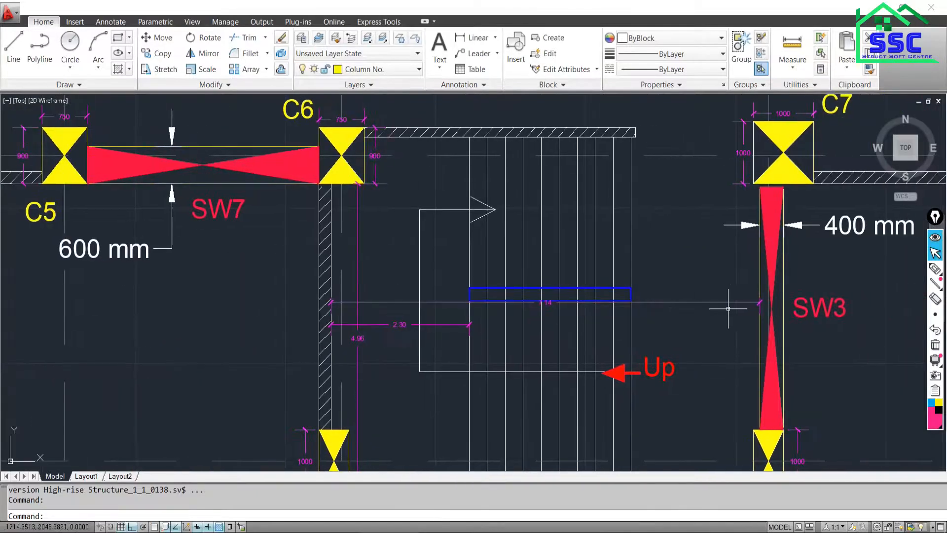
{"action": "scroll", "coordinate": [748, 306], "scroll_direction": "up", "scroll_amount": 2}
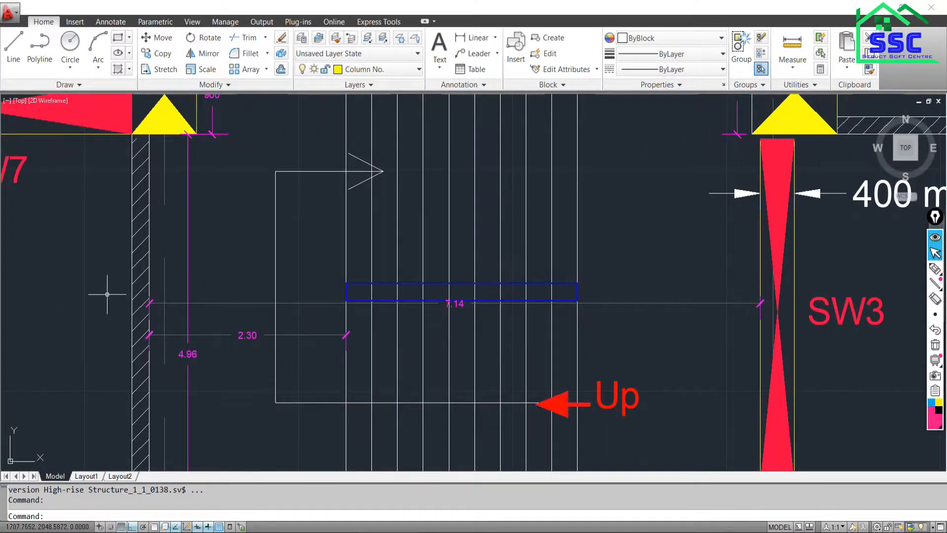
{"action": "scroll", "coordinate": [148, 302], "scroll_direction": "up", "scroll_amount": 5}
Step: Check the end points and value of the staircase's overall length dimension, and select the Length value in the Staircase Design workbook in Excel
{"action": "left_click", "coordinate": [185, 300]}
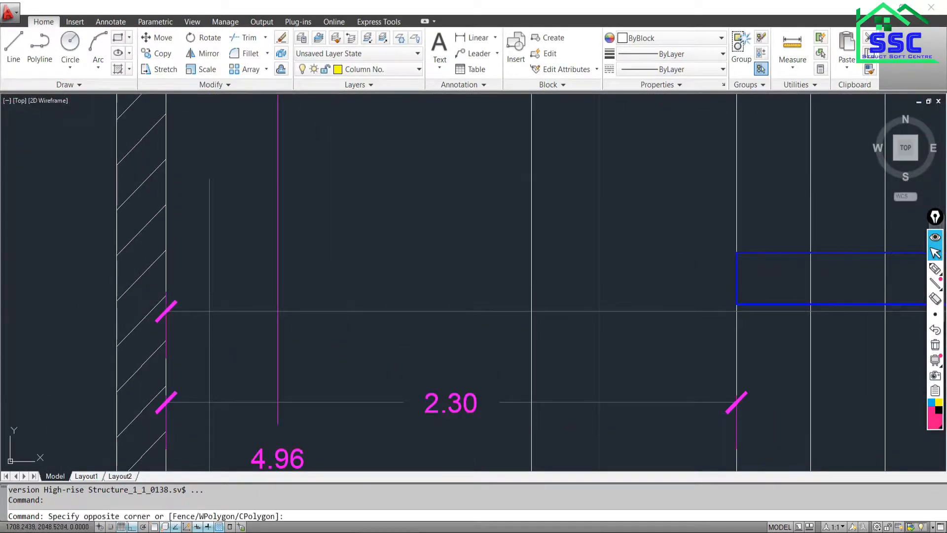
{"action": "left_click", "coordinate": [173, 323]}
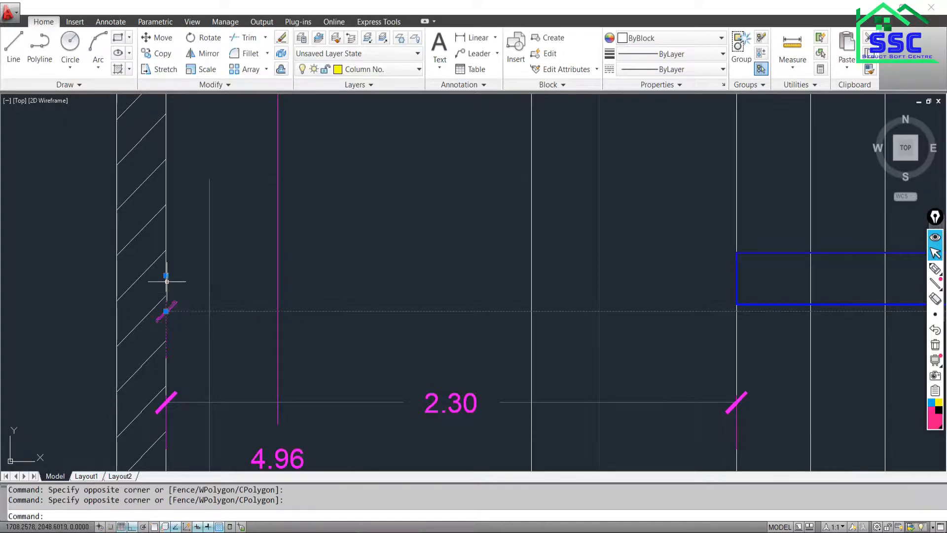
{"action": "left_click", "coordinate": [165, 275]}
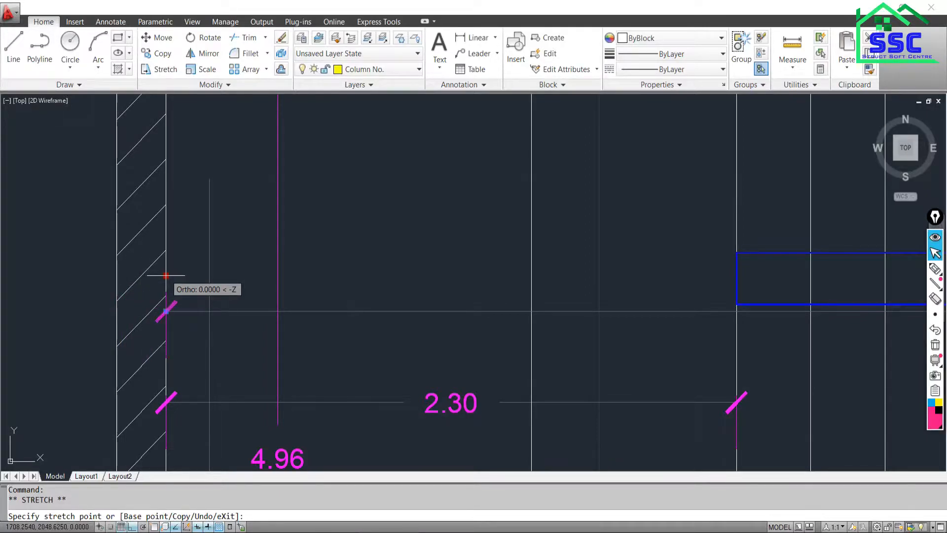
{"action": "key", "text": "Escape"}
{"action": "scroll", "coordinate": [163, 282], "scroll_direction": "down", "scroll_amount": 4}
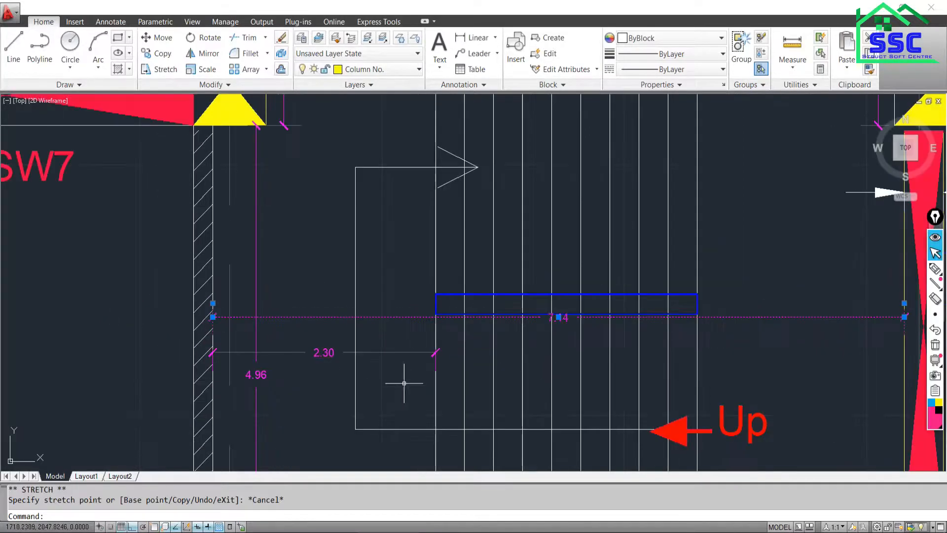
{"action": "scroll", "coordinate": [502, 314], "scroll_direction": "up", "scroll_amount": 6}
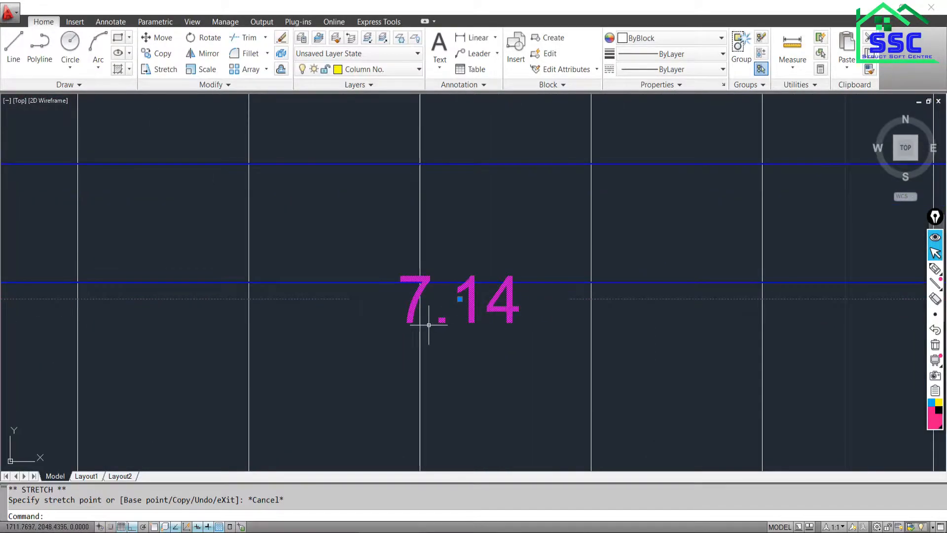
{"action": "key", "text": "Escape"}
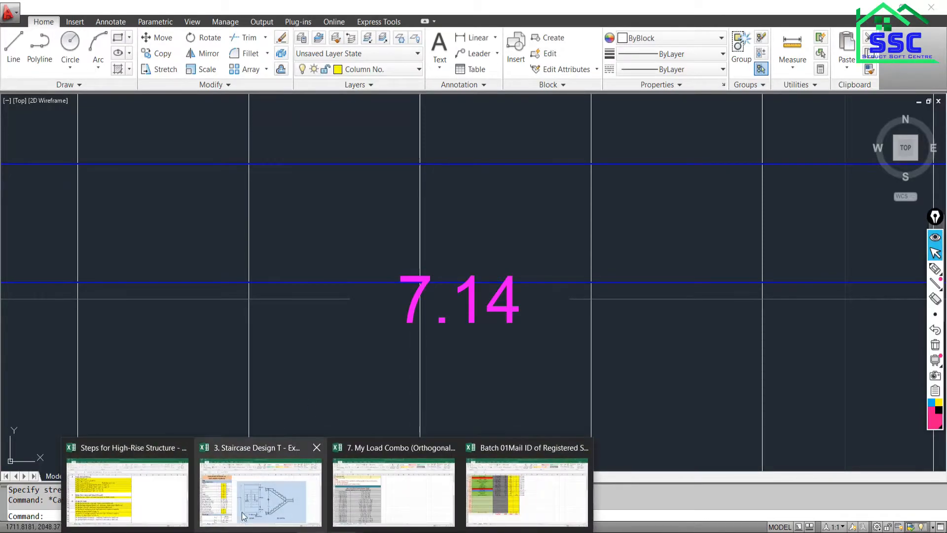
{"action": "left_click", "coordinate": [252, 515]}
{"action": "left_click", "coordinate": [186, 197]}
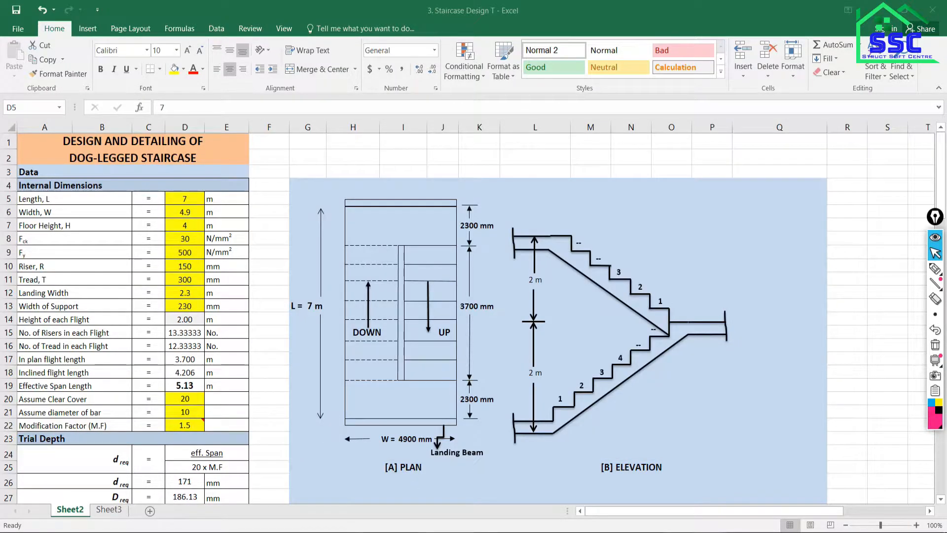
Step: Switch back to AutoCAD and trace the staircase's width dimension from column C1 to column C6, checking its ends and value
{"action": "mouse_move", "coordinate": [391, 531]}
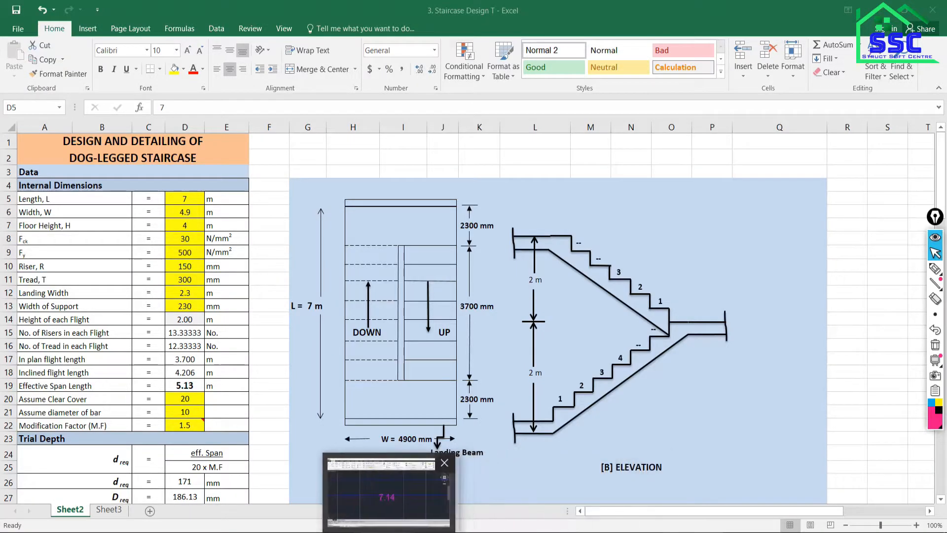
{"action": "left_click", "coordinate": [390, 494]}
{"action": "scroll", "coordinate": [281, 249], "scroll_direction": "down", "scroll_amount": 6}
{"action": "scroll", "coordinate": [412, 253], "scroll_direction": "down", "scroll_amount": 4}
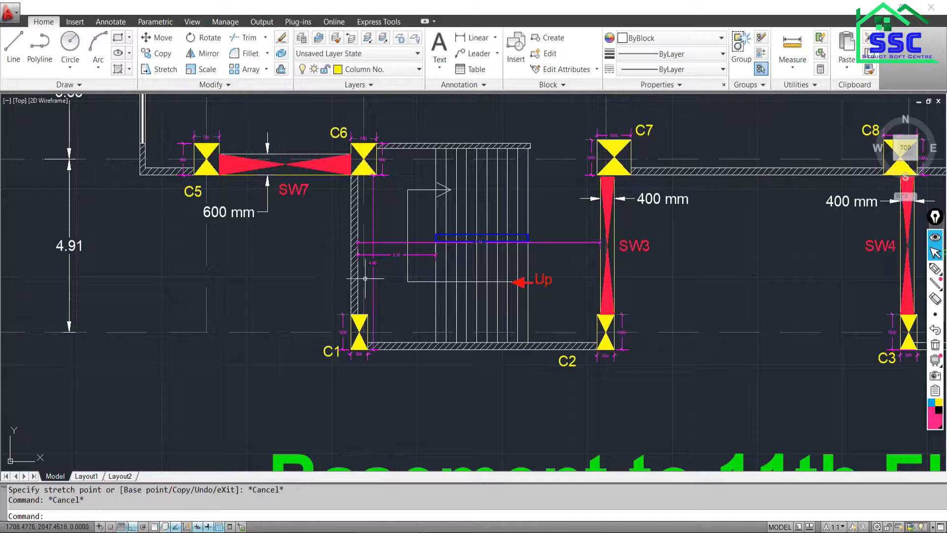
{"action": "scroll", "coordinate": [365, 279], "scroll_direction": "up", "scroll_amount": 3}
{"action": "scroll", "coordinate": [375, 296], "scroll_direction": "down", "scroll_amount": 3}
{"action": "scroll", "coordinate": [395, 315], "scroll_direction": "up", "scroll_amount": 5}
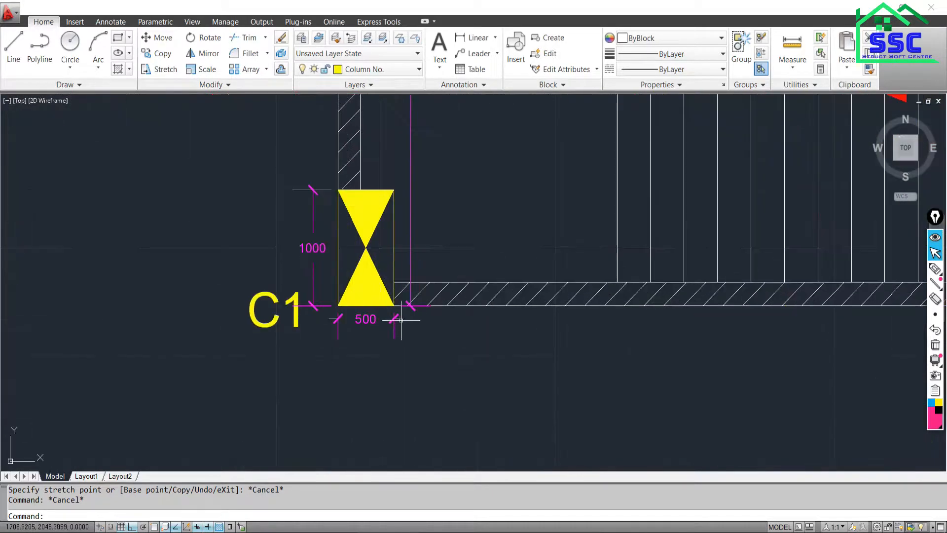
{"action": "scroll", "coordinate": [412, 303], "scroll_direction": "up", "scroll_amount": 3}
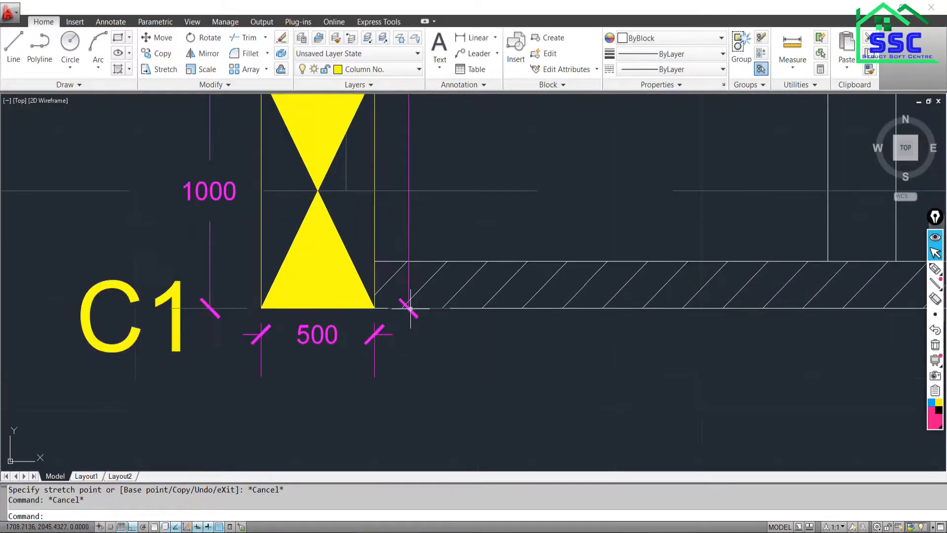
{"action": "scroll", "coordinate": [411, 309], "scroll_direction": "down", "scroll_amount": 6}
{"action": "left_click_drag", "start_coordinate": [416, 220], "coordinate": [431, 419]}
{"action": "scroll", "coordinate": [433, 217], "scroll_direction": "up", "scroll_amount": 4}
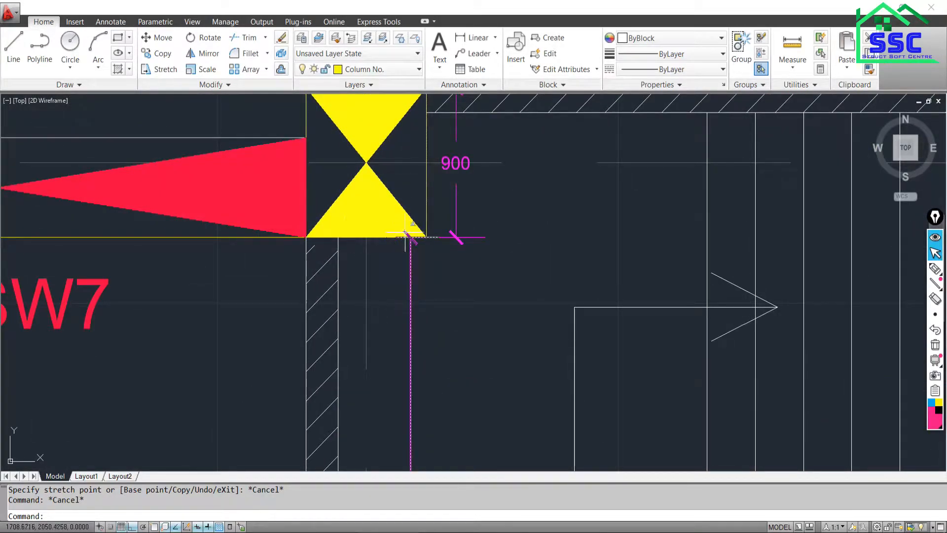
{"action": "scroll", "coordinate": [405, 239], "scroll_direction": "down", "scroll_amount": 4}
{"action": "left_click_drag", "start_coordinate": [423, 297], "coordinate": [414, 161]}
{"action": "scroll", "coordinate": [408, 273], "scroll_direction": "up", "scroll_amount": 6}
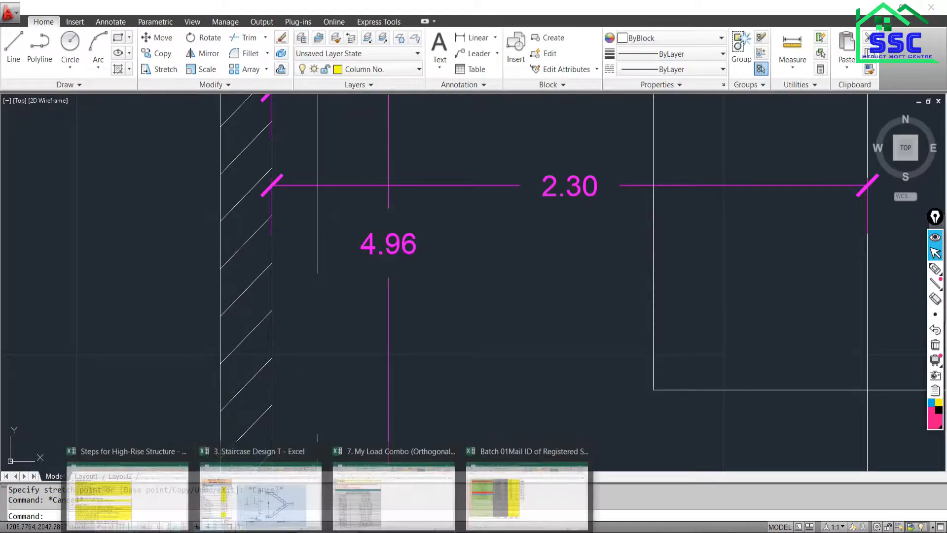
Step: Switch to the Staircase Design workbook in Excel and set the staircase width W to 4.96 m
{"action": "left_click", "coordinate": [261, 488]}
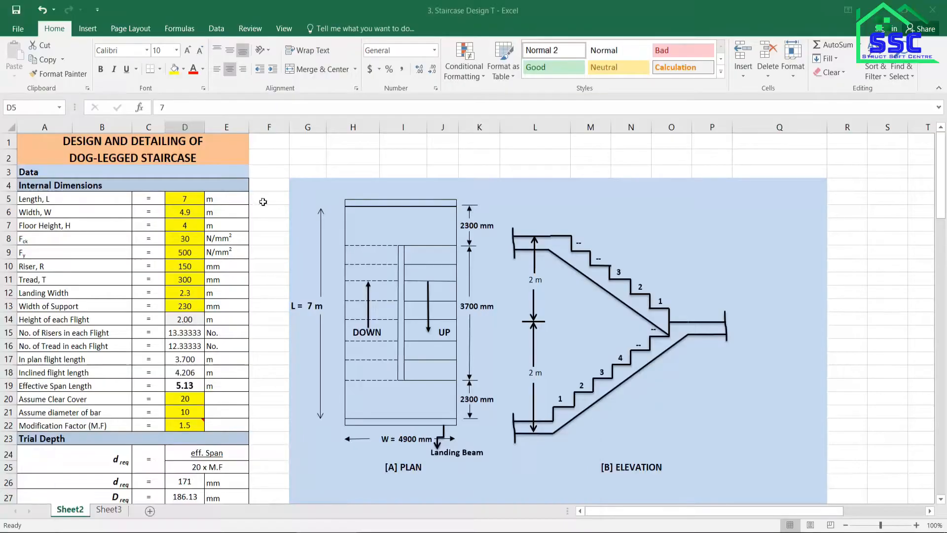
{"action": "double_click", "coordinate": [192, 213]}
{"action": "type", "text": "6"}
{"action": "key", "text": "Return"}
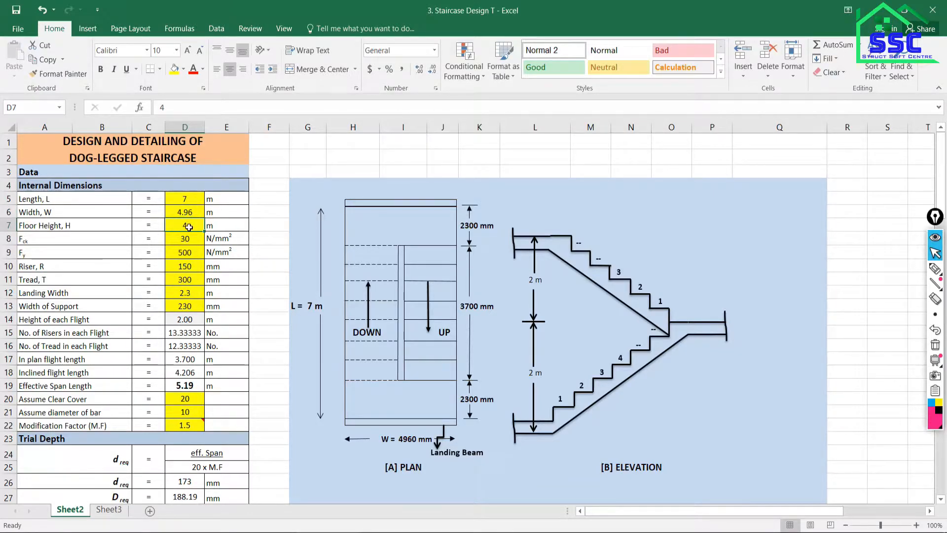
Step: Write 4 m in pink above the elevation and sketch a vertical storey-height dimension labelled 4 m beside it
{"action": "left_click", "coordinate": [936, 269]}
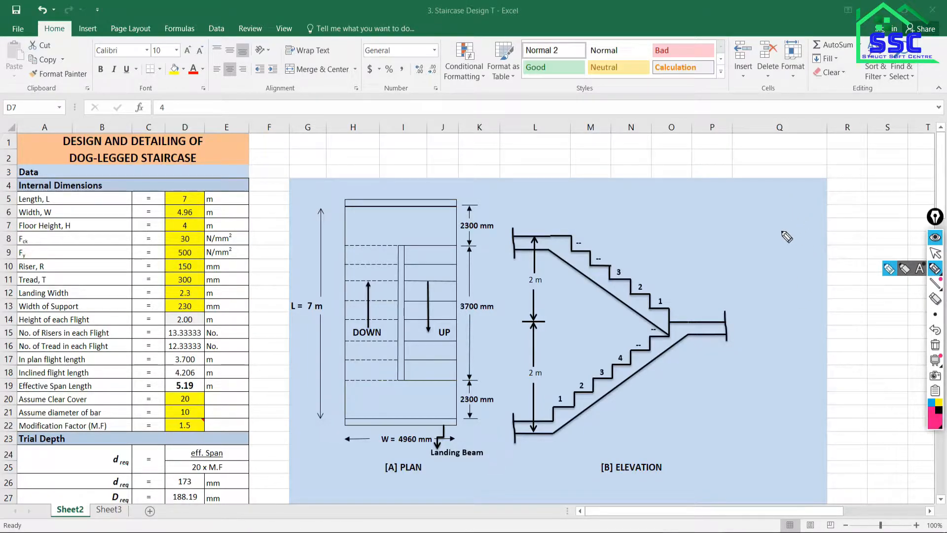
{"action": "mouse_move", "coordinate": [752, 199]}
{"action": "left_mouse_down"}
{"action": "mouse_move", "coordinate": [716, 203]}
{"action": "mouse_move", "coordinate": [729, 214]}
{"action": "mouse_move", "coordinate": [787, 203]}
{"action": "left_mouse_up"}
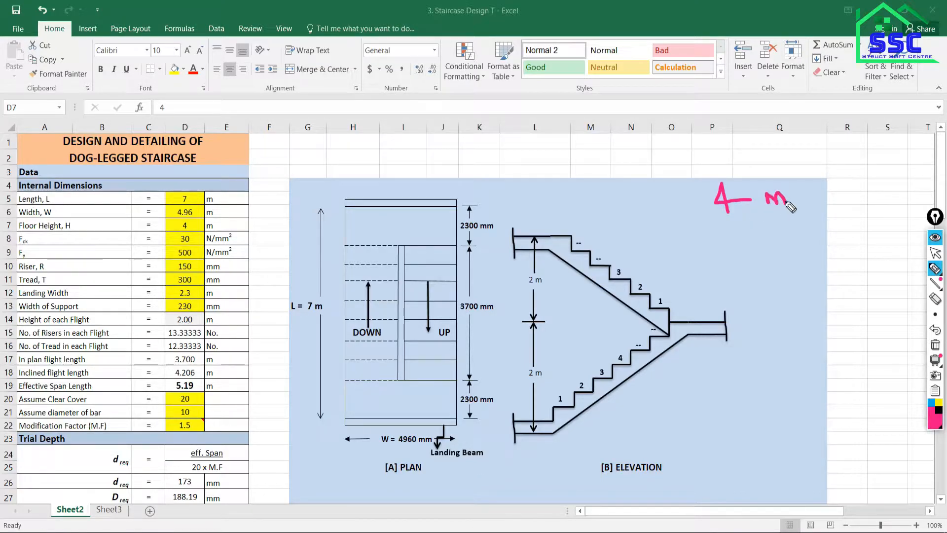
{"action": "left_click_drag", "start_coordinate": [789, 273], "coordinate": [824, 272]}
{"action": "mouse_move", "coordinate": [811, 204]}
{"action": "left_mouse_down"}
{"action": "mouse_move", "coordinate": [817, 272]}
{"action": "mouse_move", "coordinate": [824, 260]}
{"action": "mouse_move", "coordinate": [790, 213]}
{"action": "mouse_move", "coordinate": [849, 208]}
{"action": "mouse_move", "coordinate": [845, 246]}
{"action": "left_mouse_up"}
{"action": "left_click_drag", "start_coordinate": [855, 232], "coordinate": [871, 237]}
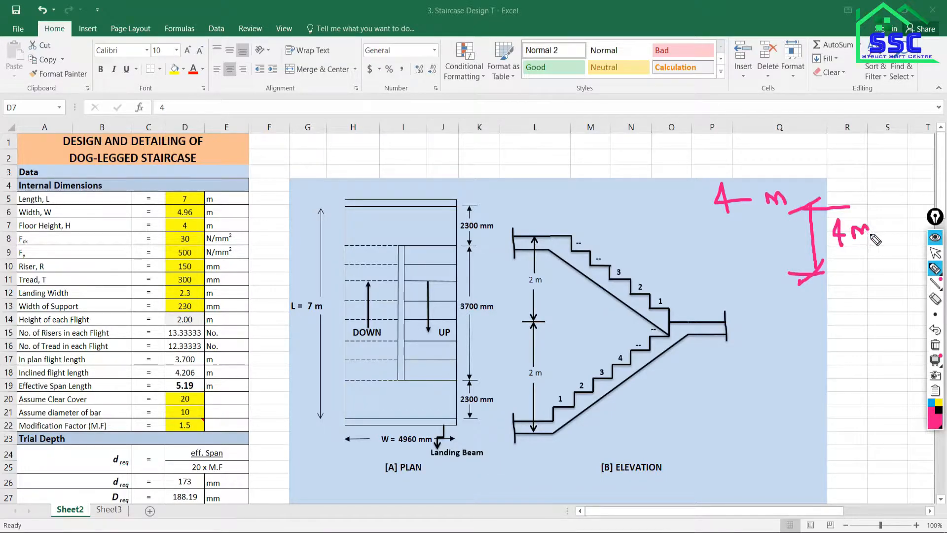
Step: Extend the storey-height sketch upward with two more segments labelled 3.6 and 3 m
{"action": "left_click_drag", "start_coordinate": [811, 207], "coordinate": [803, 153]}
{"action": "mouse_move", "coordinate": [820, 157]}
{"action": "left_mouse_down"}
{"action": "mouse_move", "coordinate": [835, 170]}
{"action": "mouse_move", "coordinate": [824, 177]}
{"action": "mouse_move", "coordinate": [851, 163]}
{"action": "left_mouse_up"}
{"action": "left_click", "coordinate": [840, 170]}
{"action": "mouse_move", "coordinate": [796, 147]}
{"action": "left_mouse_down"}
{"action": "mouse_move", "coordinate": [818, 146]}
{"action": "mouse_move", "coordinate": [812, 127]}
{"action": "mouse_move", "coordinate": [801, 142]}
{"action": "left_mouse_up"}
{"action": "mouse_move", "coordinate": [820, 130]}
{"action": "left_mouse_down"}
{"action": "mouse_move", "coordinate": [829, 119]}
{"action": "mouse_move", "coordinate": [864, 129]}
{"action": "left_mouse_up"}
{"action": "mouse_move", "coordinate": [790, 95]}
{"action": "left_mouse_down"}
{"action": "mouse_move", "coordinate": [801, 95]}
{"action": "mouse_move", "coordinate": [803, 149]}
{"action": "left_mouse_up"}
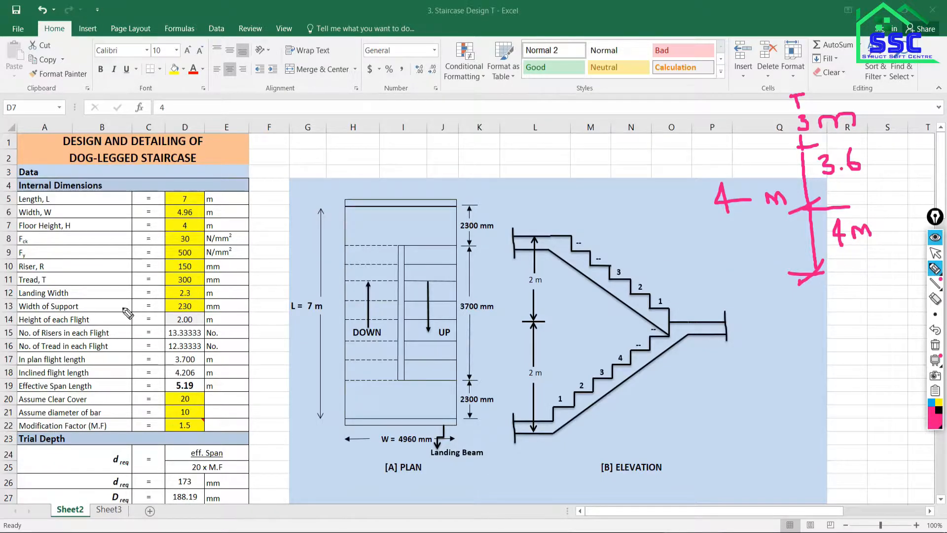
Step: Clear the pink storey-height sketch, then tick the Floor Height value and erase the tick
{"action": "left_click", "coordinate": [936, 345]}
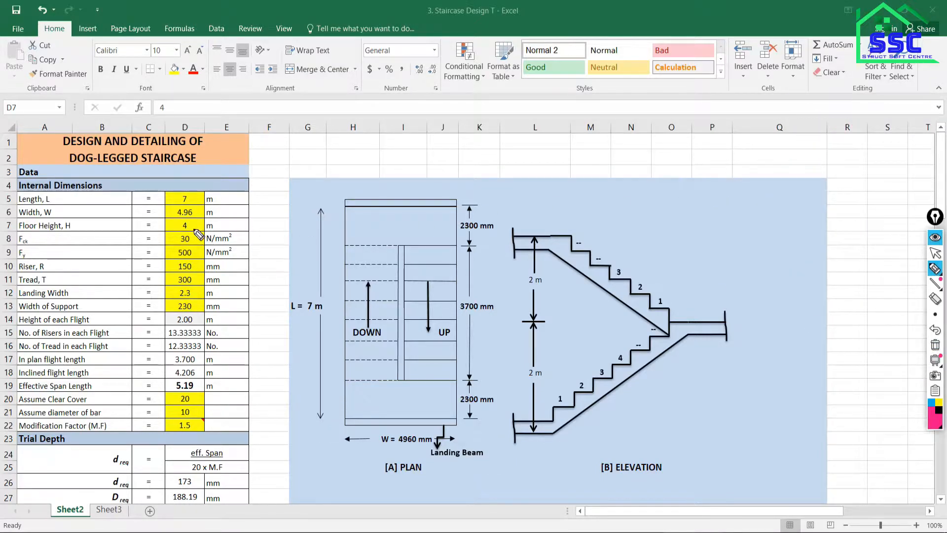
{"action": "left_click_drag", "start_coordinate": [194, 228], "coordinate": [291, 207]}
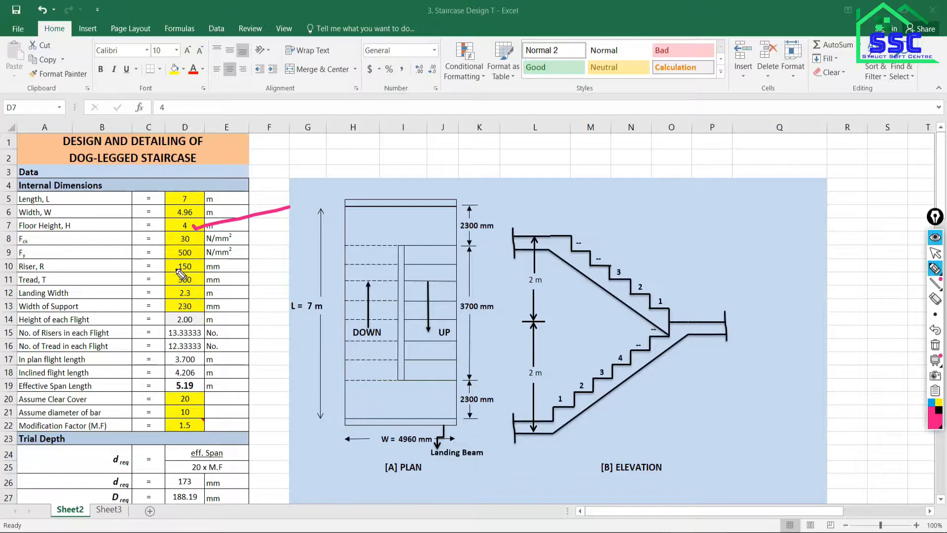
{"action": "left_click", "coordinate": [936, 345]}
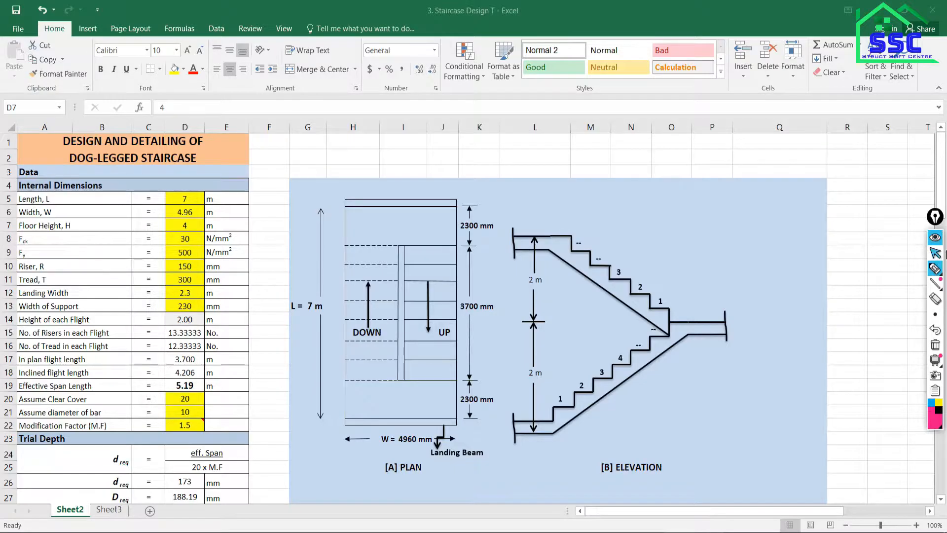
{"action": "left_click", "coordinate": [935, 255]}
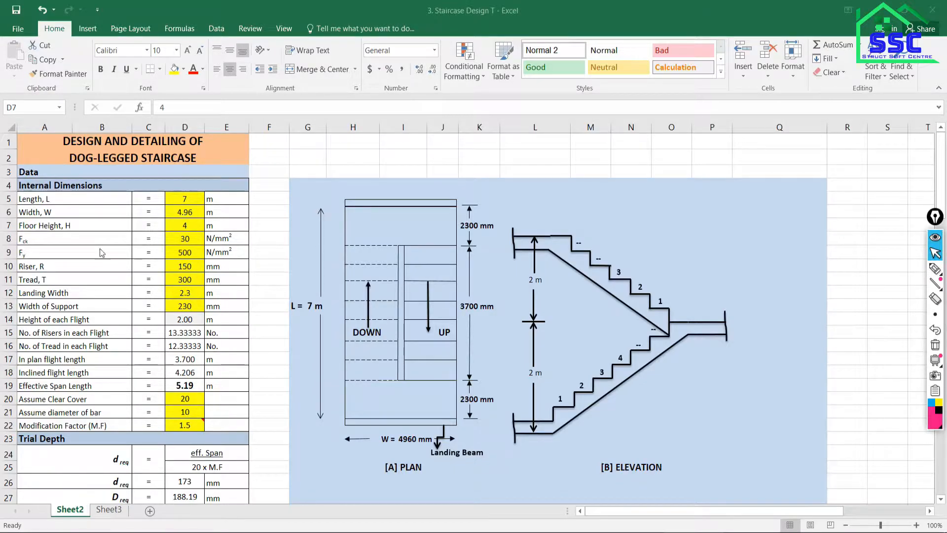
Step: Set the concrete strength Fck to 50 N/mm² in the staircase's internal dimensions
{"action": "left_click", "coordinate": [52, 238]}
{"action": "left_click", "coordinate": [190, 240]}
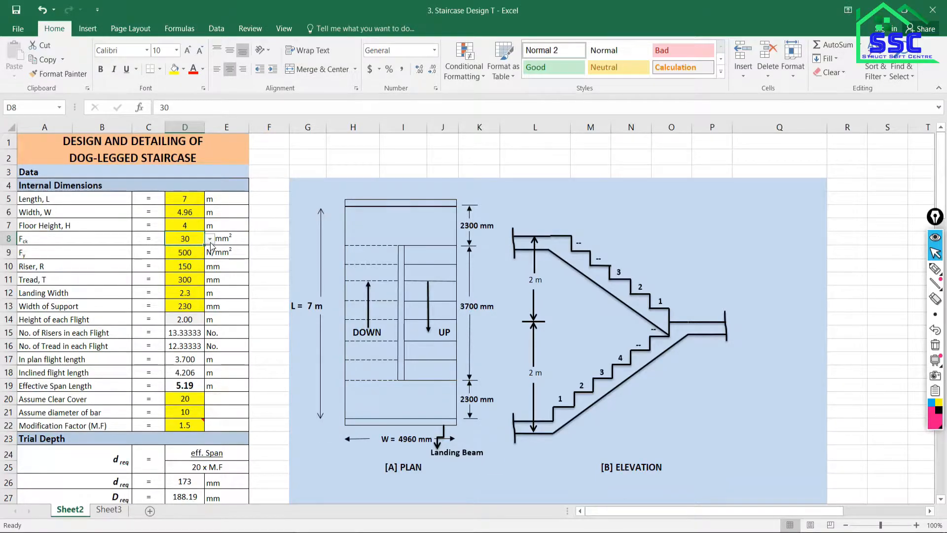
{"action": "left_click", "coordinate": [210, 239]}
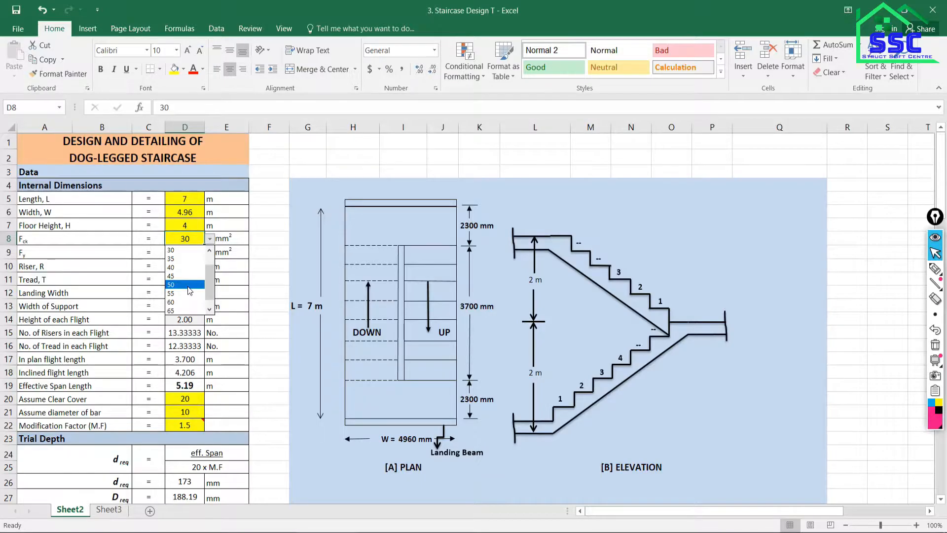
{"action": "left_click", "coordinate": [185, 285]}
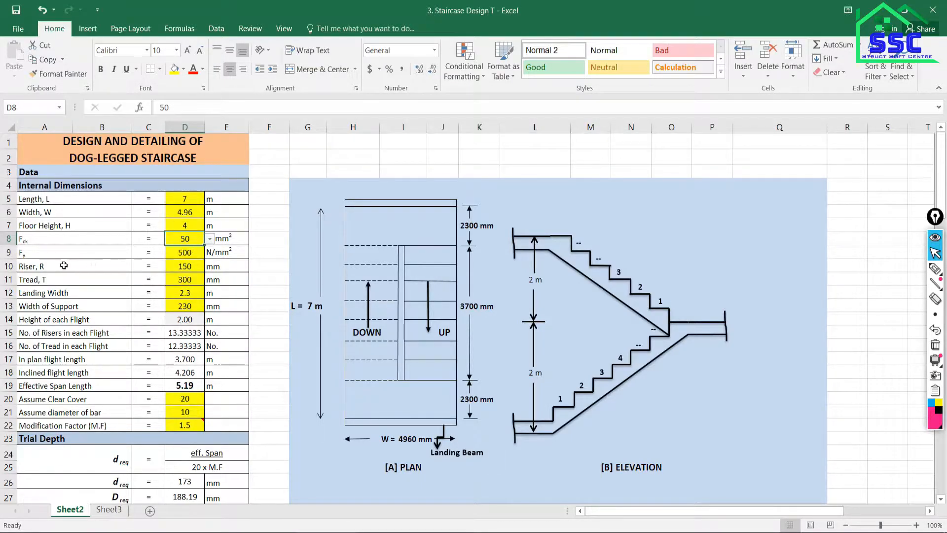
Step: Review the steel strength Fy, riser and tread values in the internal dimensions data
{"action": "left_click", "coordinate": [198, 255]}
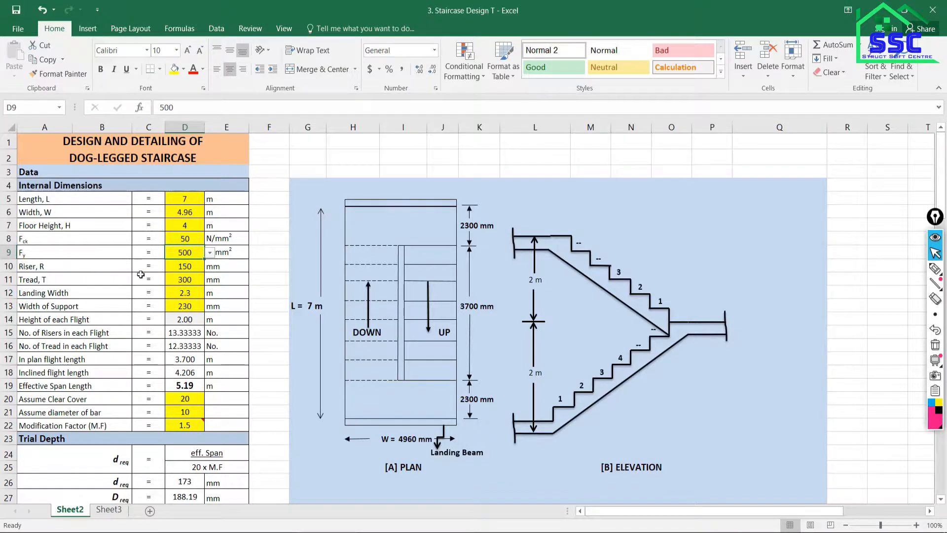
{"action": "left_click", "coordinate": [183, 268]}
{"action": "left_click", "coordinate": [182, 281]}
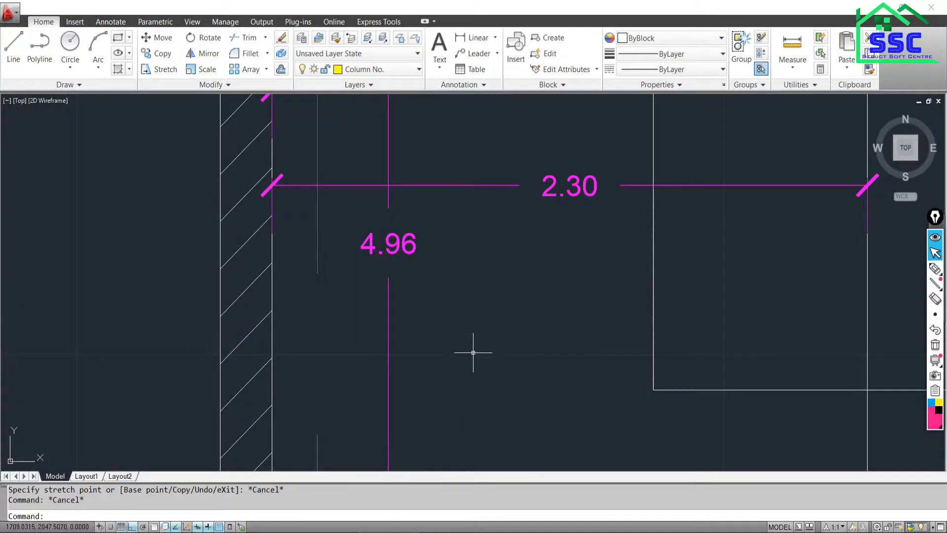
Step: Switch to AutoCAD and inspect the landing width dimension between the hatched wall and the start of the flight
{"action": "scroll", "coordinate": [474, 372], "scroll_direction": "down", "scroll_amount": 5}
{"action": "scroll", "coordinate": [485, 335], "scroll_direction": "down", "scroll_amount": 3}
{"action": "scroll", "coordinate": [469, 281], "scroll_direction": "up", "scroll_amount": 3}
{"action": "scroll", "coordinate": [465, 285], "scroll_direction": "down", "scroll_amount": 2}
{"action": "scroll", "coordinate": [459, 315], "scroll_direction": "up", "scroll_amount": 4}
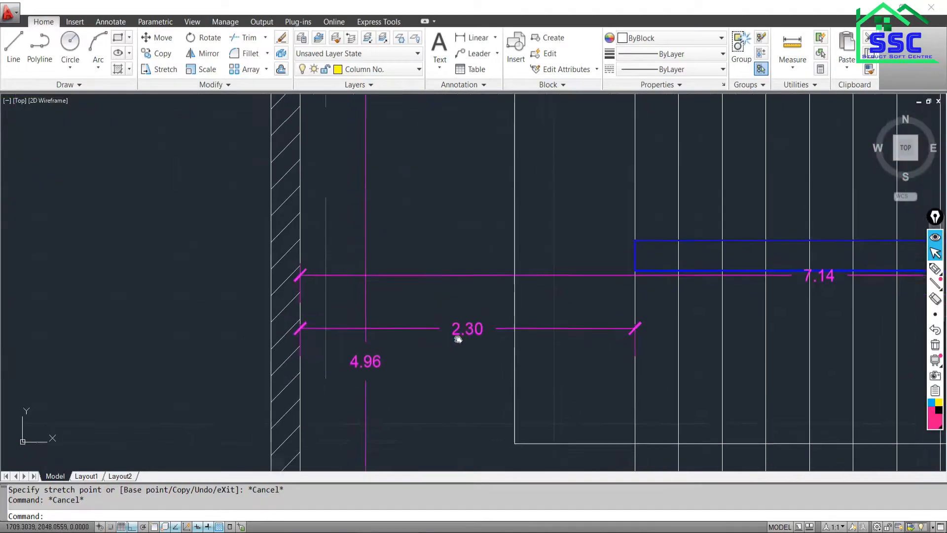
{"action": "scroll", "coordinate": [642, 336], "scroll_direction": "up", "scroll_amount": 2}
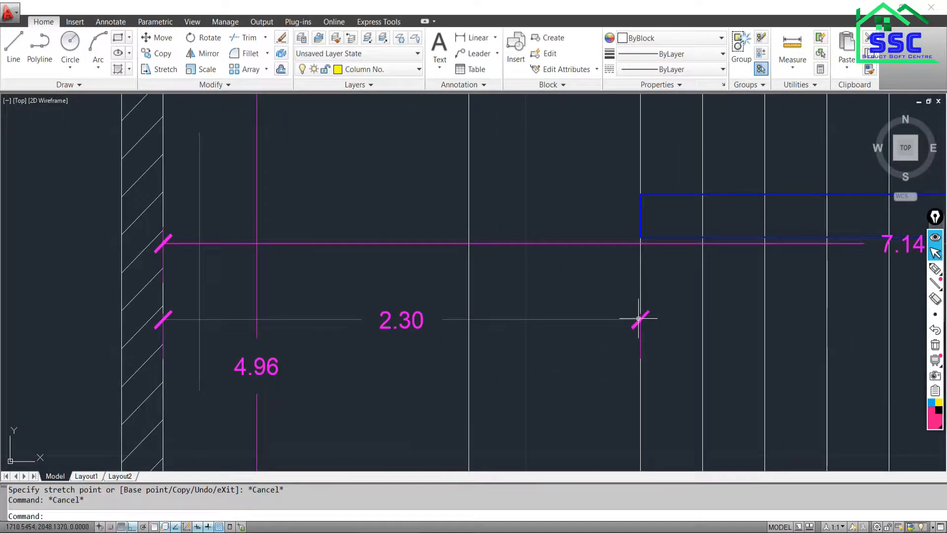
{"action": "left_click", "coordinate": [640, 324]}
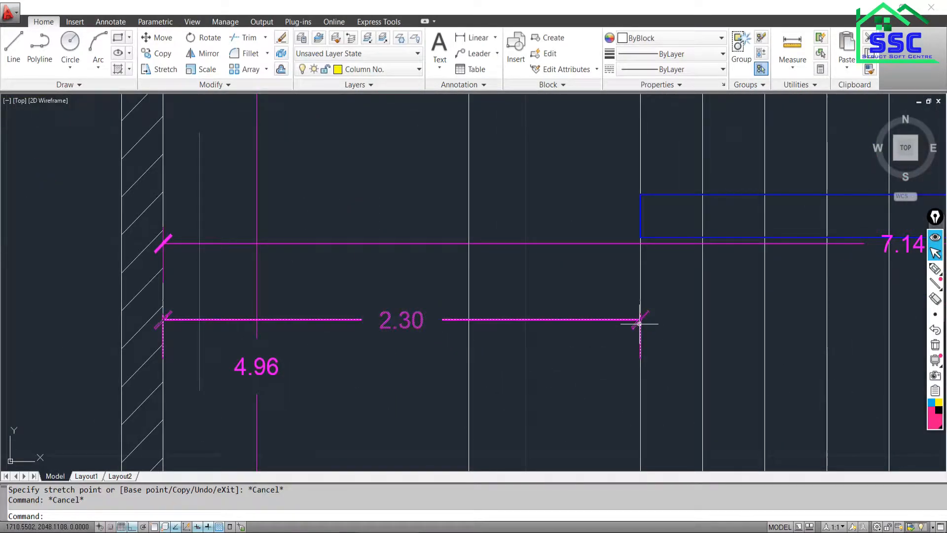
{"action": "scroll", "coordinate": [169, 315], "scroll_direction": "down", "scroll_amount": 4}
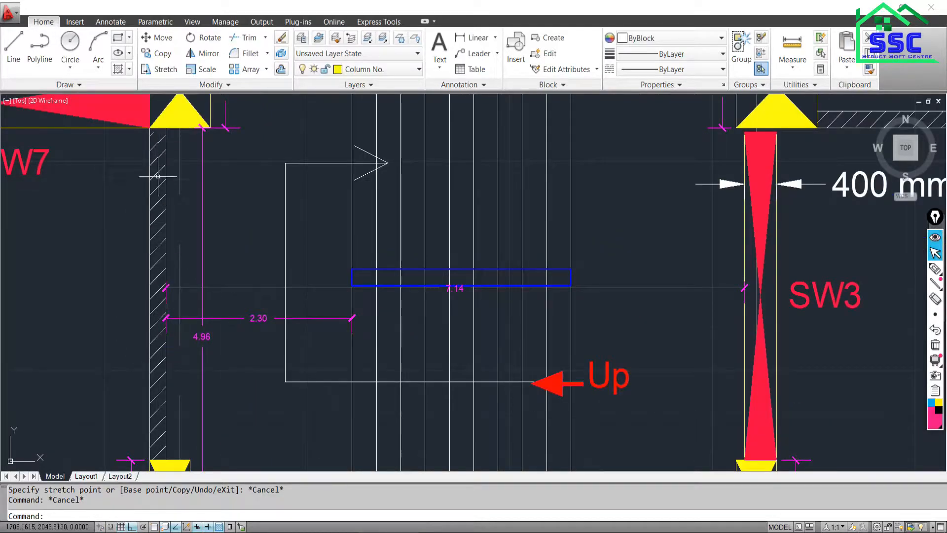
{"action": "scroll", "coordinate": [165, 317], "scroll_direction": "up", "scroll_amount": 4}
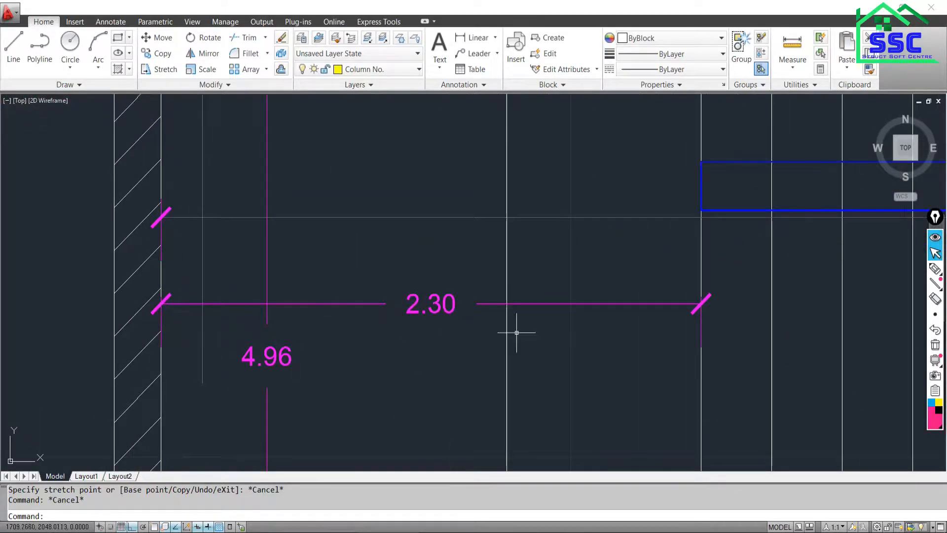
{"action": "scroll", "coordinate": [424, 308], "scroll_direction": "up", "scroll_amount": 2}
{"action": "scroll", "coordinate": [431, 308], "scroll_direction": "down", "scroll_amount": 5}
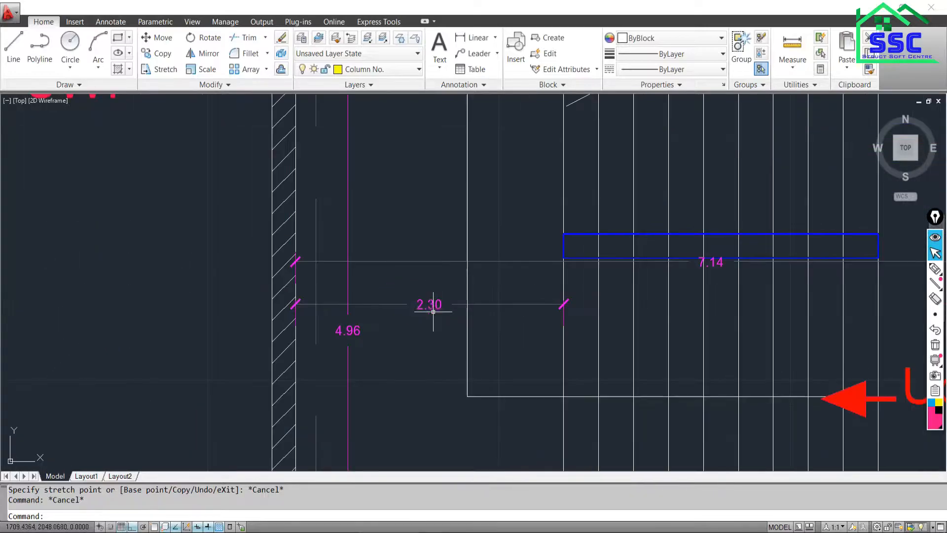
{"action": "scroll", "coordinate": [431, 308], "scroll_direction": "up", "scroll_amount": 3}
{"action": "scroll", "coordinate": [417, 321], "scroll_direction": "up", "scroll_amount": 2}
{"action": "scroll", "coordinate": [429, 318], "scroll_direction": "down", "scroll_amount": 2}
{"action": "scroll", "coordinate": [424, 317], "scroll_direction": "up", "scroll_amount": 2}
{"action": "key", "text": "alt+Tab"}
{"action": "scroll", "coordinate": [452, 312], "scroll_direction": "down", "scroll_amount": 5}
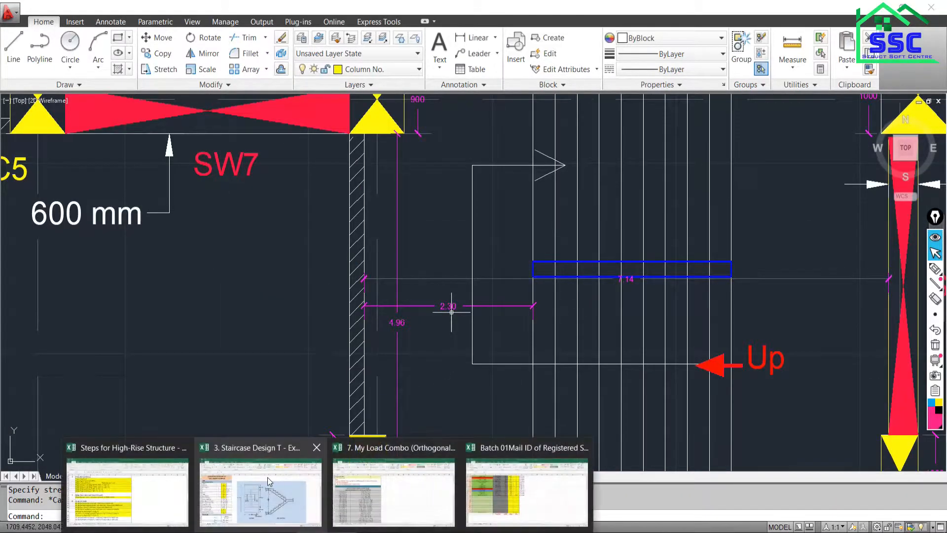
Step: Switch back to the Staircase Design workbook in Excel and review the landing width, width of support and height of each flight
{"action": "left_click", "coordinate": [266, 482]}
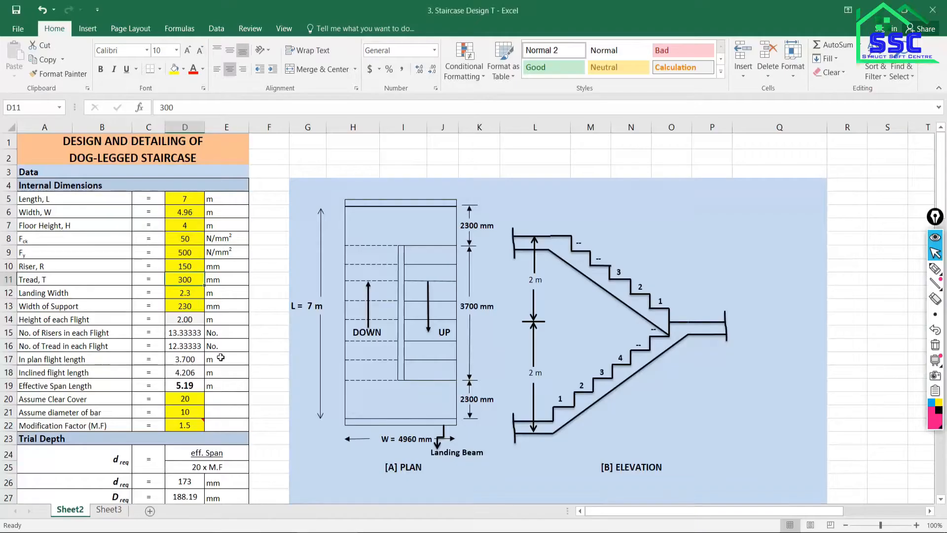
{"action": "left_click", "coordinate": [181, 293]}
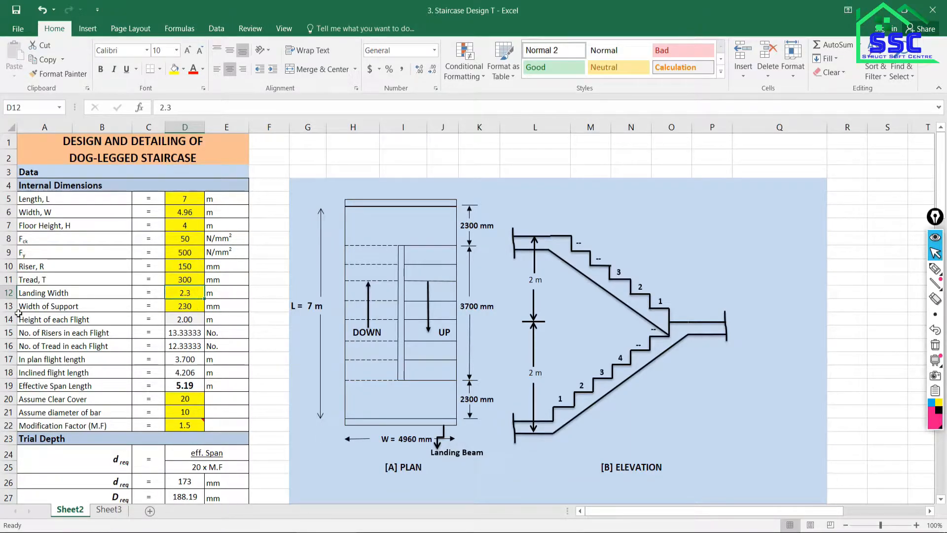
{"action": "left_click", "coordinate": [179, 307]}
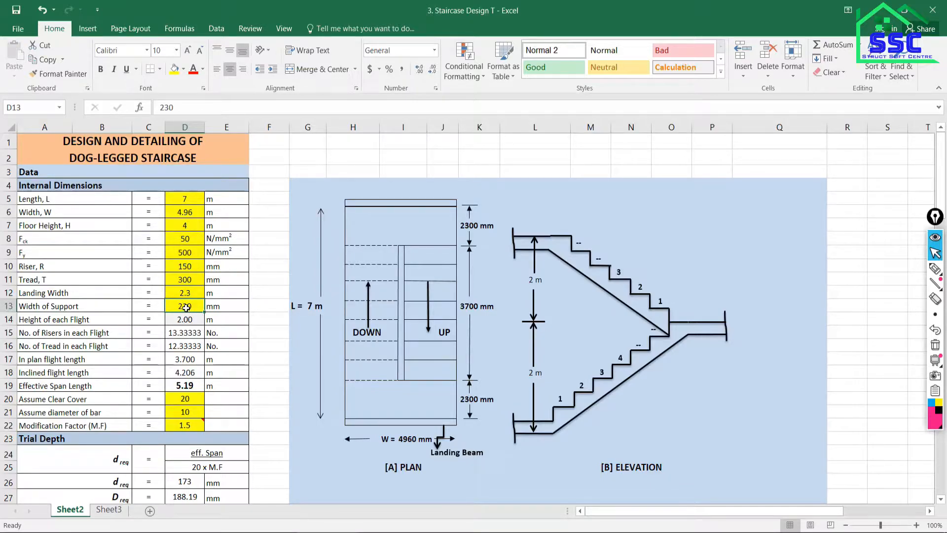
{"action": "left_click", "coordinate": [182, 320]}
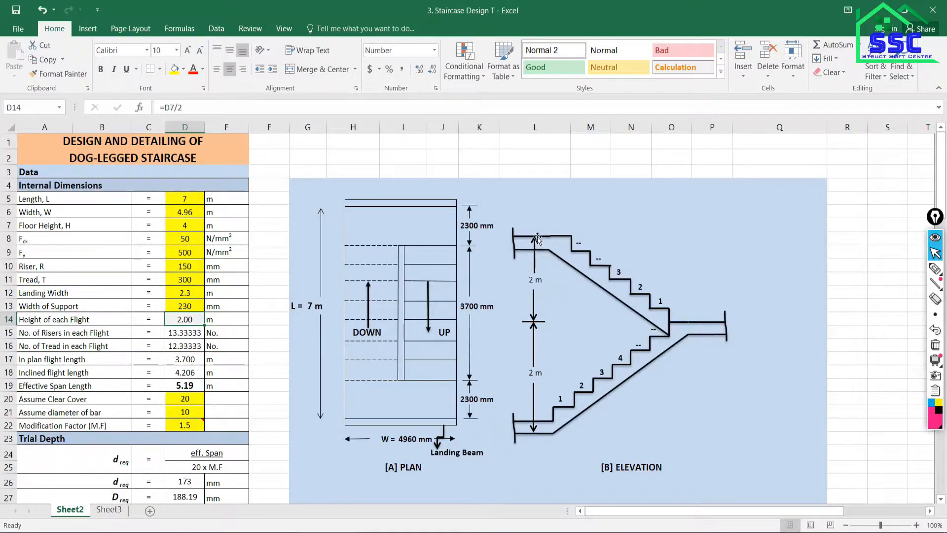
Step: Sketch a pink vertical line over the elevation's full height with a mid-height mark, and tick the Height of each Flight
{"action": "left_click", "coordinate": [936, 268]}
{"action": "left_click_drag", "start_coordinate": [559, 234], "coordinate": [557, 432]}
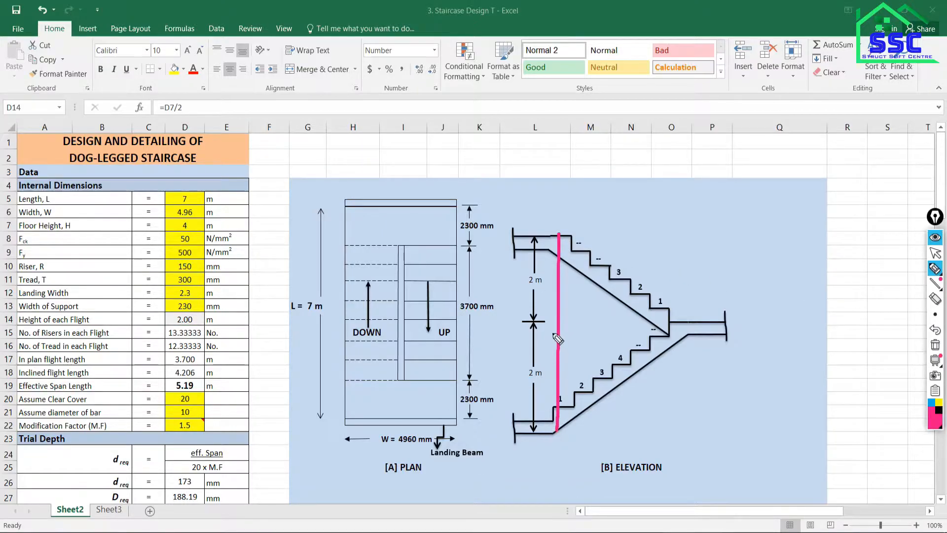
{"action": "left_click_drag", "start_coordinate": [551, 321], "coordinate": [581, 319]}
{"action": "left_click_drag", "start_coordinate": [220, 319], "coordinate": [255, 299]}
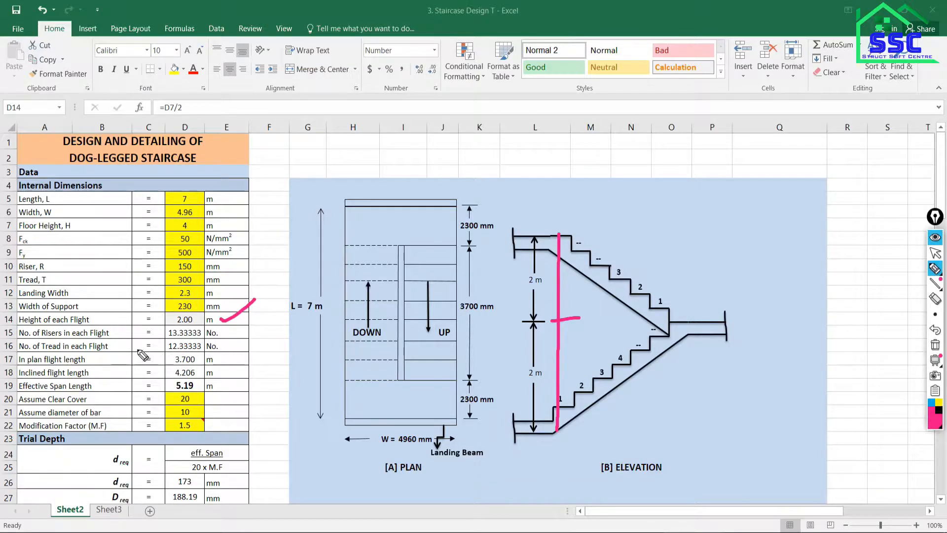
Step: Tick the tread count, effective span, clear cover, bar diameter and modification factor in pink, then clear all annotations
{"action": "left_click_drag", "start_coordinate": [159, 350], "coordinate": [190, 338]}
{"action": "left_click_drag", "start_coordinate": [211, 387], "coordinate": [257, 368]}
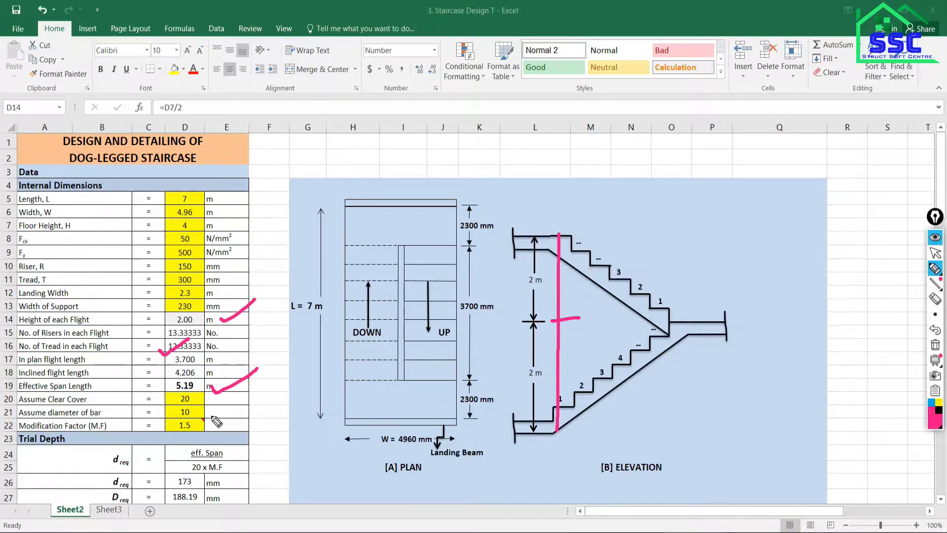
{"action": "mouse_move", "coordinate": [194, 401]}
{"action": "left_mouse_down"}
{"action": "mouse_move", "coordinate": [202, 407]}
{"action": "mouse_move", "coordinate": [215, 389]}
{"action": "mouse_move", "coordinate": [228, 401]}
{"action": "left_mouse_up"}
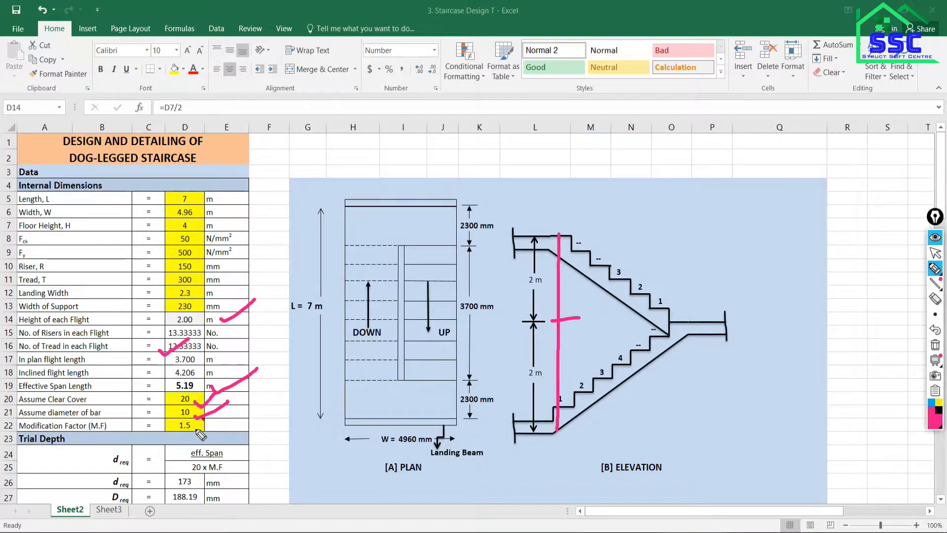
{"action": "mouse_move", "coordinate": [196, 424]}
{"action": "left_mouse_down"}
{"action": "mouse_move", "coordinate": [202, 439]}
{"action": "mouse_move", "coordinate": [230, 413]}
{"action": "left_mouse_up"}
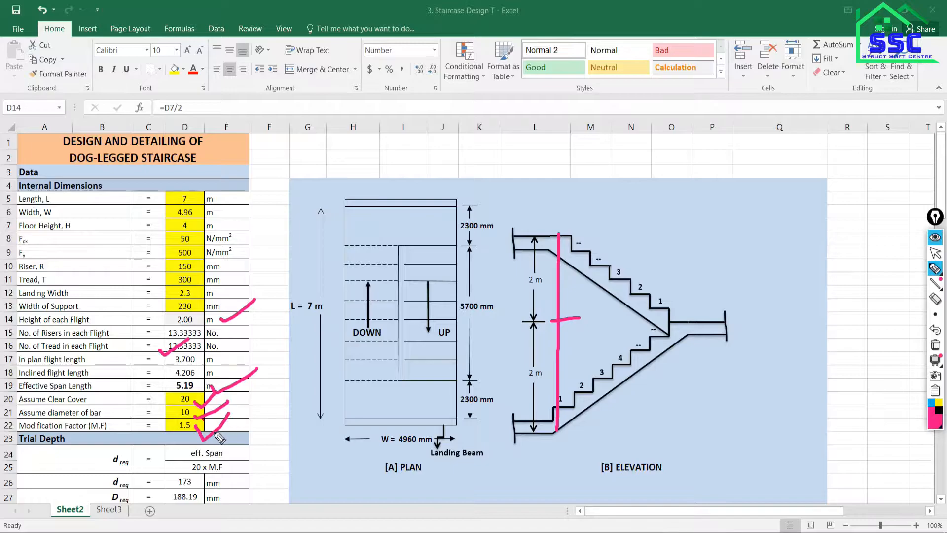
{"action": "left_click", "coordinate": [935, 346]}
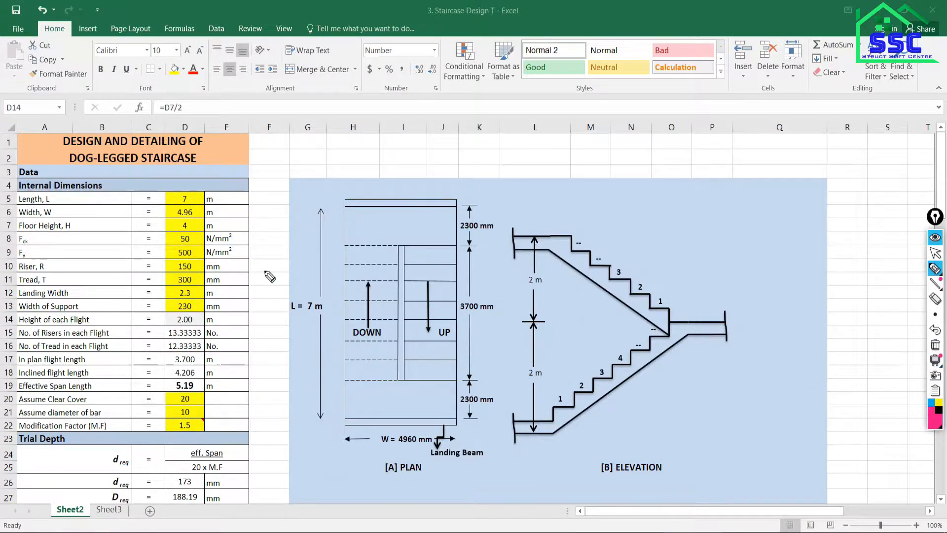
{"action": "left_click", "coordinate": [935, 253]}
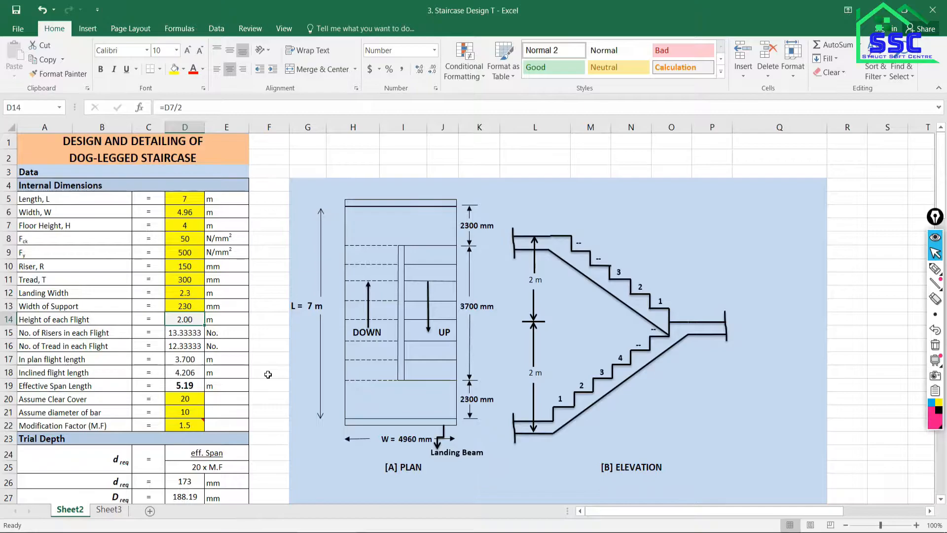
Step: Write L/d = 20 in pink below the staircase elevation to explain the Trial Depth calculation
{"action": "scroll", "coordinate": [268, 374], "scroll_direction": "down", "scroll_amount": 2}
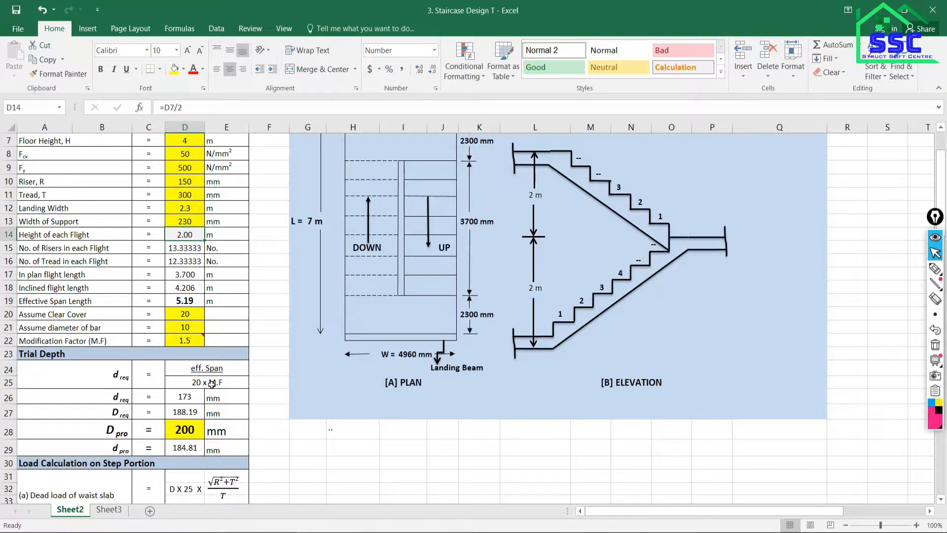
{"action": "left_click", "coordinate": [935, 269]}
{"action": "mouse_move", "coordinate": [533, 374]}
{"action": "left_mouse_down"}
{"action": "mouse_move", "coordinate": [559, 406]}
{"action": "mouse_move", "coordinate": [543, 431]}
{"action": "mouse_move", "coordinate": [551, 454]}
{"action": "left_mouse_up"}
{"action": "mouse_move", "coordinate": [588, 397]}
{"action": "left_mouse_down"}
{"action": "mouse_move", "coordinate": [610, 398]}
{"action": "mouse_move", "coordinate": [611, 410]}
{"action": "mouse_move", "coordinate": [648, 411]}
{"action": "mouse_move", "coordinate": [660, 388]}
{"action": "left_mouse_up"}
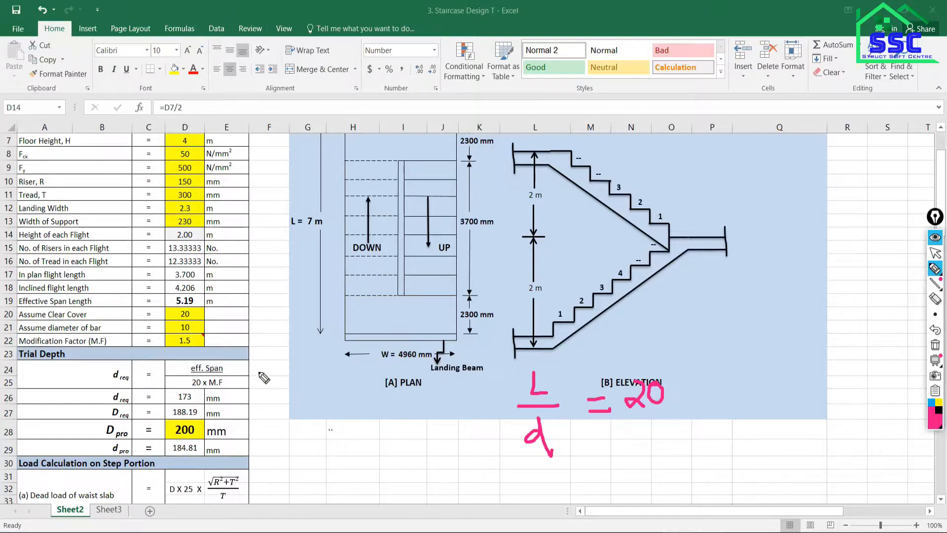
Step: Tick the required effective depth formula and value, mark the required overall depth, and clear all annotations
{"action": "mouse_move", "coordinate": [258, 368]}
{"action": "left_mouse_down"}
{"action": "mouse_move", "coordinate": [262, 375]}
{"action": "mouse_move", "coordinate": [300, 355]}
{"action": "left_mouse_up"}
{"action": "left_click_drag", "start_coordinate": [101, 377], "coordinate": [143, 362]}
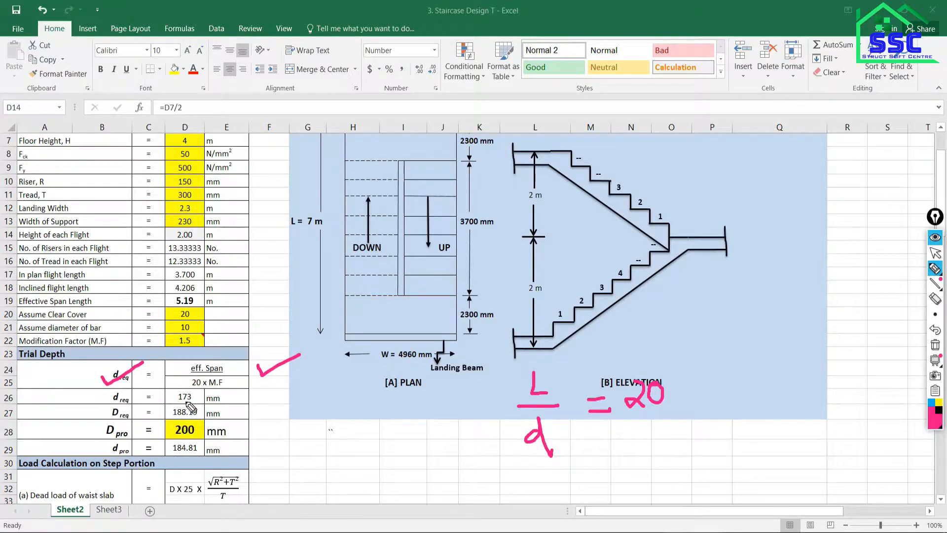
{"action": "left_click_drag", "start_coordinate": [186, 401], "coordinate": [232, 385]}
{"action": "left_click_drag", "start_coordinate": [173, 417], "coordinate": [191, 419]}
{"action": "left_click", "coordinate": [935, 345]}
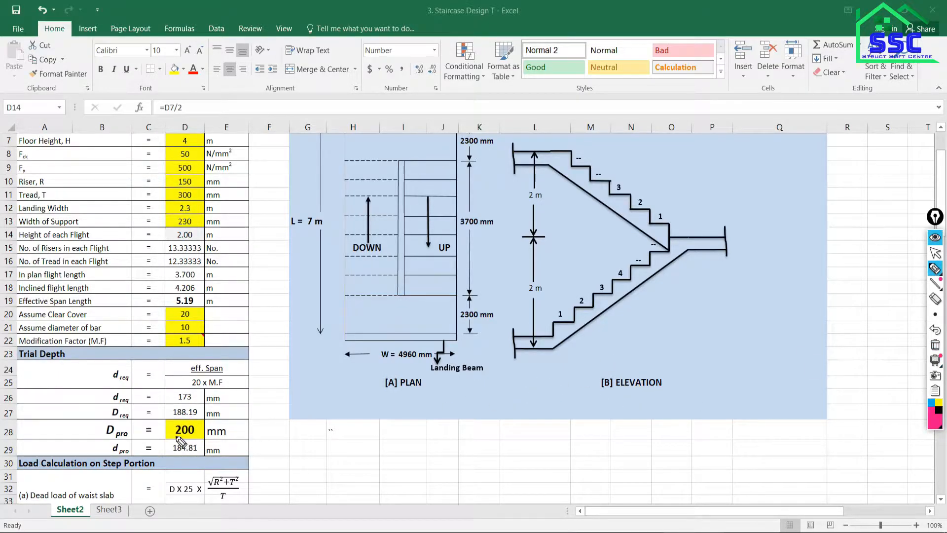
Step: Tick the provided depth D pro, bring up the Load Calculation on Step Portion section, and clear the tick
{"action": "left_click_drag", "start_coordinate": [175, 437], "coordinate": [246, 419]}
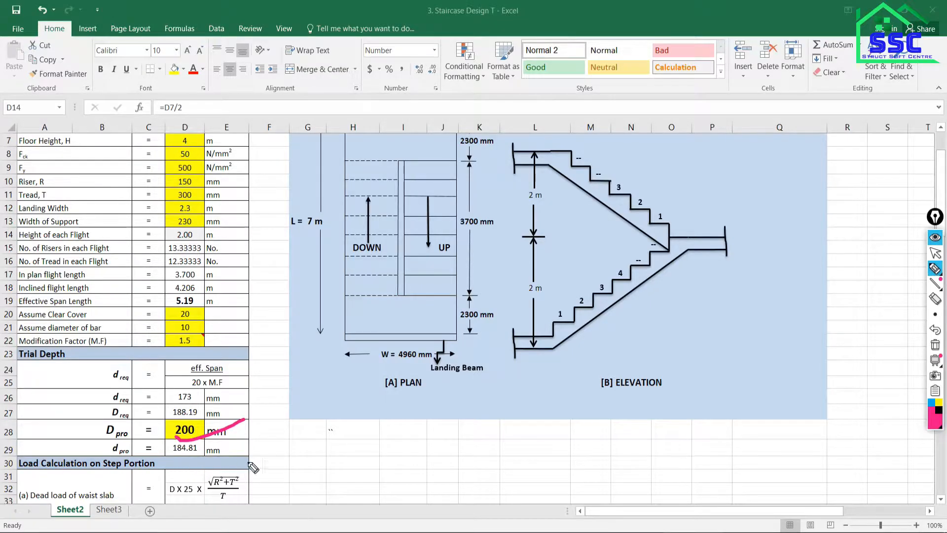
{"action": "left_click", "coordinate": [936, 252]}
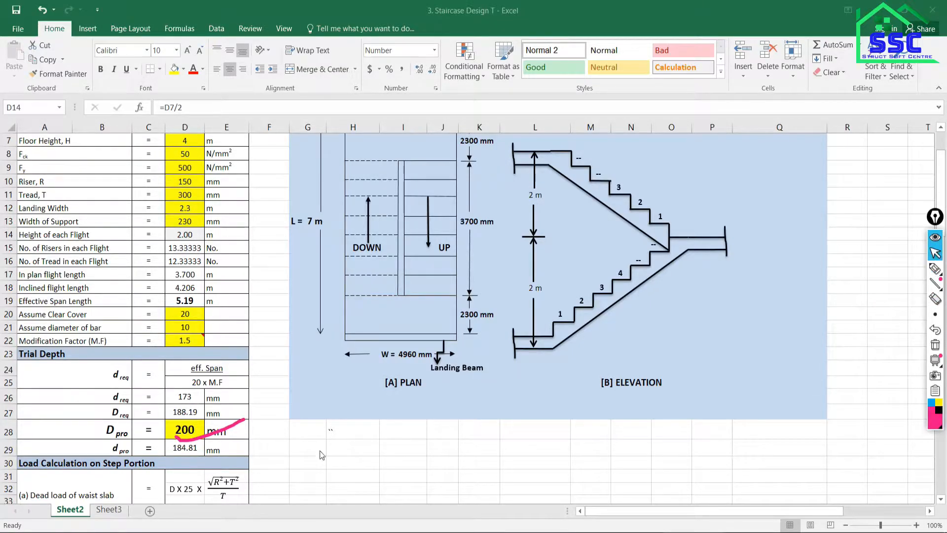
{"action": "left_click", "coordinate": [278, 454]}
{"action": "scroll", "coordinate": [211, 451], "scroll_direction": "down", "scroll_amount": 3}
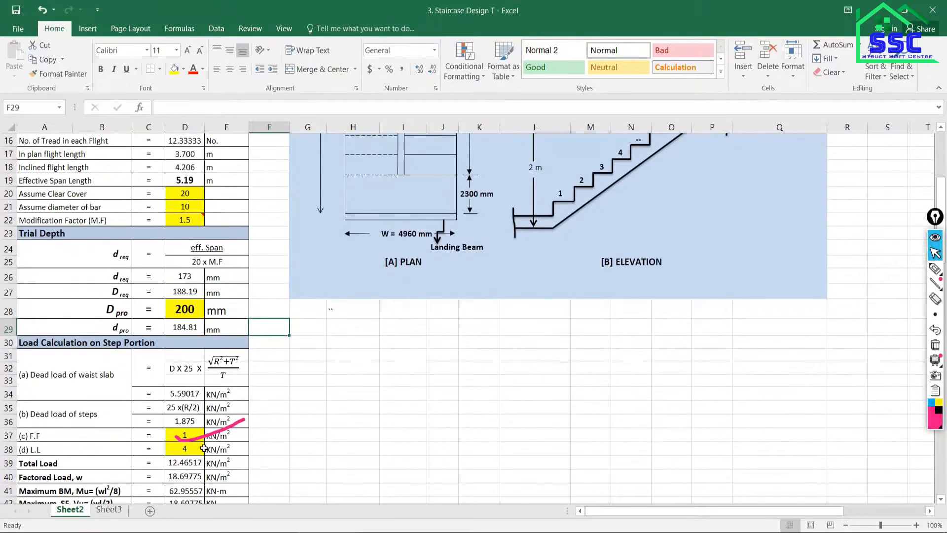
{"action": "left_click", "coordinate": [936, 345]}
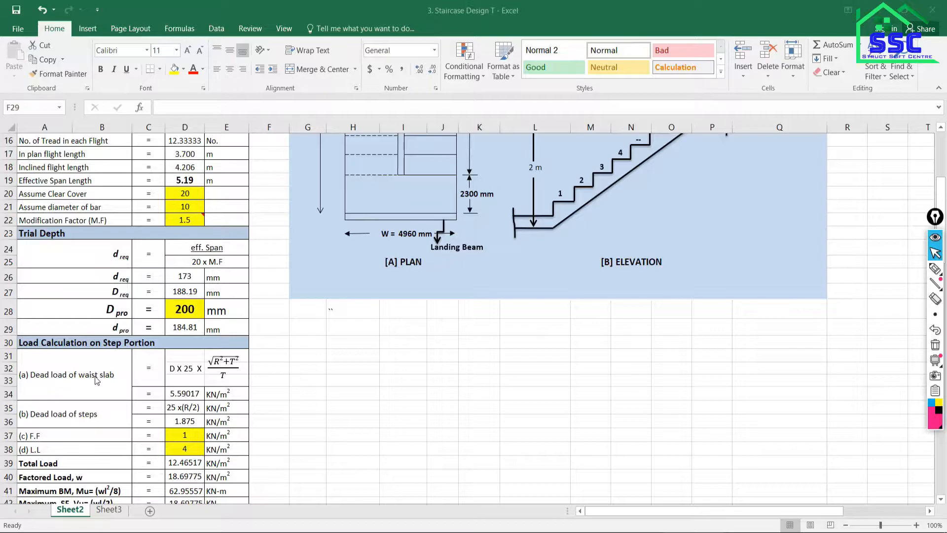
Step: Handwrite the step portion loads 5.59, 1.875 and 1 in pink beside the Load Calculation on Step Portion section
{"action": "left_click", "coordinate": [185, 422]}
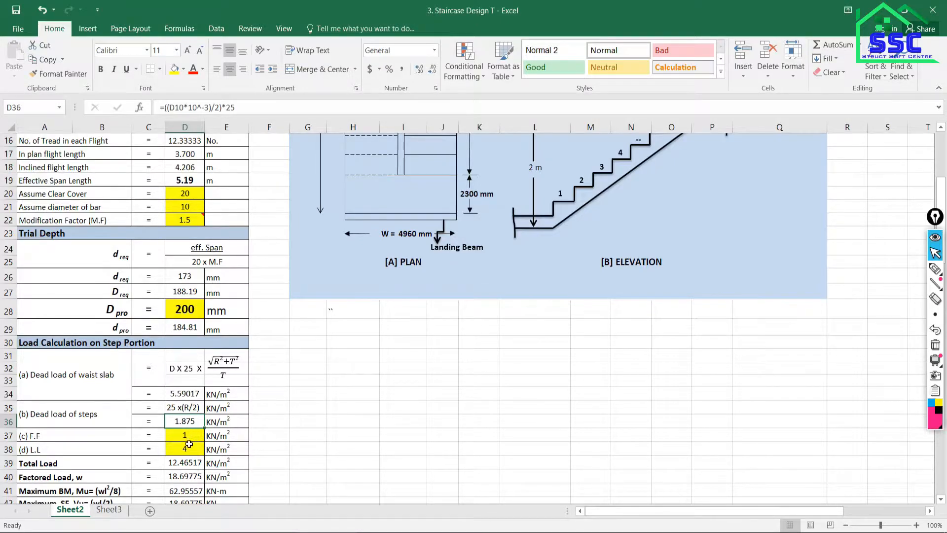
{"action": "left_click", "coordinate": [935, 269]}
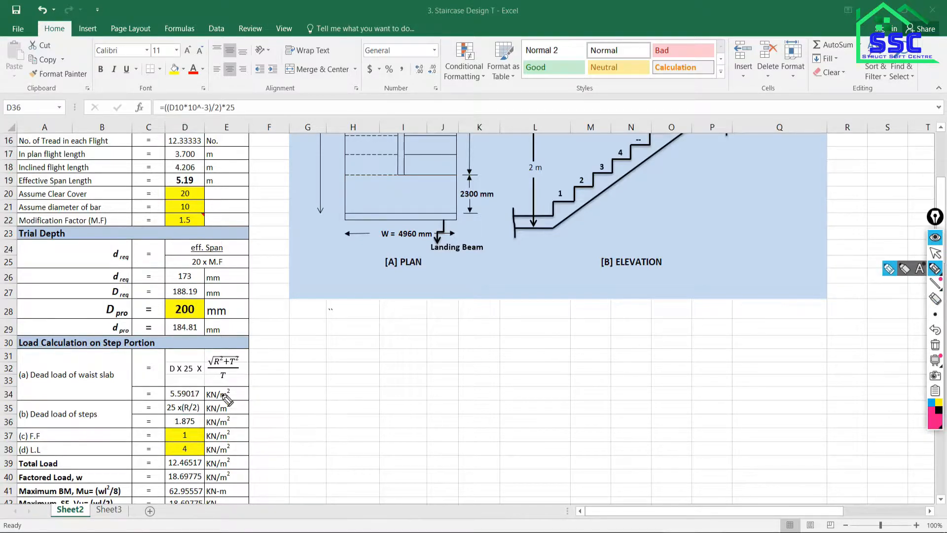
{"action": "mouse_move", "coordinate": [316, 348]}
{"action": "left_mouse_down"}
{"action": "mouse_move", "coordinate": [302, 367]}
{"action": "mouse_move", "coordinate": [351, 359]}
{"action": "mouse_move", "coordinate": [353, 344]}
{"action": "mouse_move", "coordinate": [379, 346]}
{"action": "left_mouse_up"}
{"action": "left_click", "coordinate": [324, 362]}
{"action": "left_click_drag", "start_coordinate": [377, 334], "coordinate": [386, 388]}
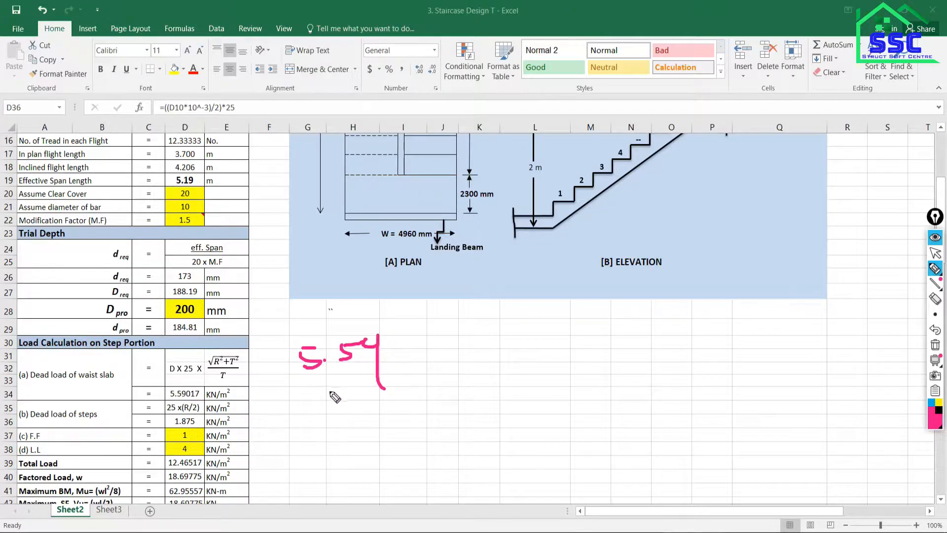
{"action": "left_click_drag", "start_coordinate": [312, 388], "coordinate": [313, 404]}
{"action": "mouse_move", "coordinate": [387, 381]}
{"action": "left_mouse_down"}
{"action": "mouse_move", "coordinate": [381, 398]}
{"action": "mouse_move", "coordinate": [416, 383]}
{"action": "mouse_move", "coordinate": [408, 400]}
{"action": "mouse_move", "coordinate": [435, 398]}
{"action": "mouse_move", "coordinate": [445, 377]}
{"action": "left_mouse_up"}
{"action": "left_click", "coordinate": [425, 383]}
{"action": "left_click", "coordinate": [329, 424]}
{"action": "left_click_drag", "start_coordinate": [328, 424], "coordinate": [328, 443]}
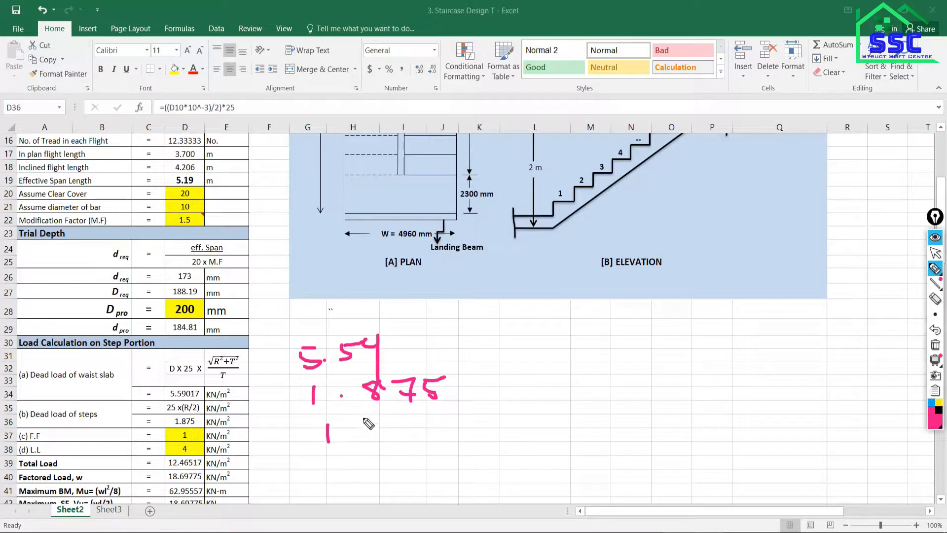
Step: Bracket the three handwritten loads, draw an arrow from them, and write SIDL with 8.465 underneath
{"action": "mouse_move", "coordinate": [449, 335]}
{"action": "left_mouse_down"}
{"action": "mouse_move", "coordinate": [456, 417]}
{"action": "mouse_move", "coordinate": [424, 432]}
{"action": "left_mouse_up"}
{"action": "mouse_move", "coordinate": [480, 361]}
{"action": "left_mouse_down"}
{"action": "mouse_move", "coordinate": [517, 355]}
{"action": "mouse_move", "coordinate": [523, 375]}
{"action": "left_mouse_up"}
{"action": "mouse_move", "coordinate": [569, 299]}
{"action": "left_mouse_down"}
{"action": "mouse_move", "coordinate": [556, 315]}
{"action": "mouse_move", "coordinate": [583, 296]}
{"action": "left_mouse_up"}
{"action": "mouse_move", "coordinate": [579, 297]}
{"action": "left_mouse_down"}
{"action": "mouse_move", "coordinate": [581, 314]}
{"action": "mouse_move", "coordinate": [644, 302]}
{"action": "left_mouse_up"}
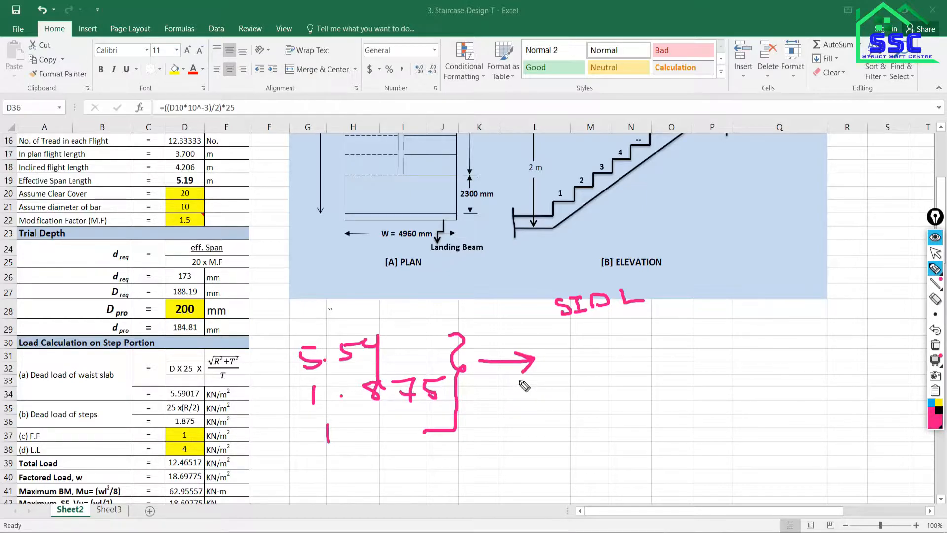
{"action": "left_click", "coordinate": [936, 253]}
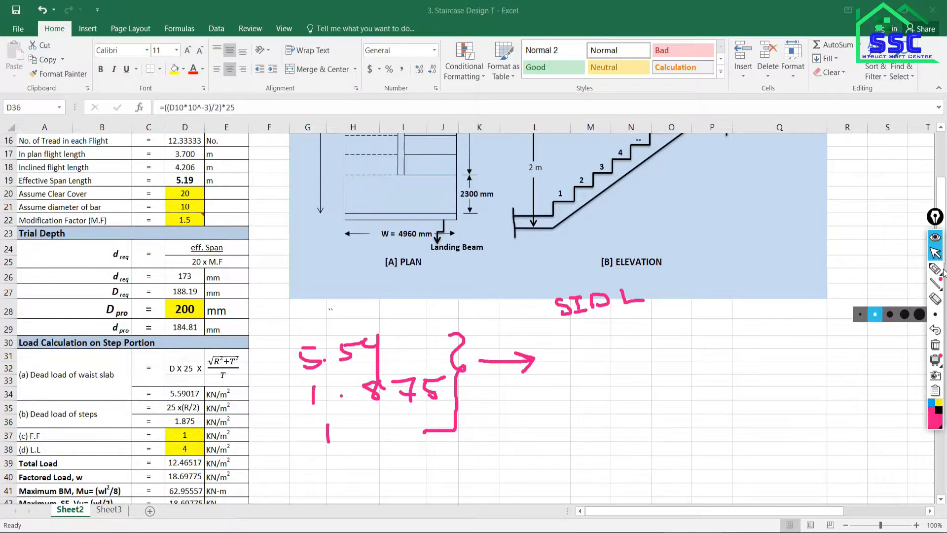
{"action": "mouse_move", "coordinate": [936, 275]}
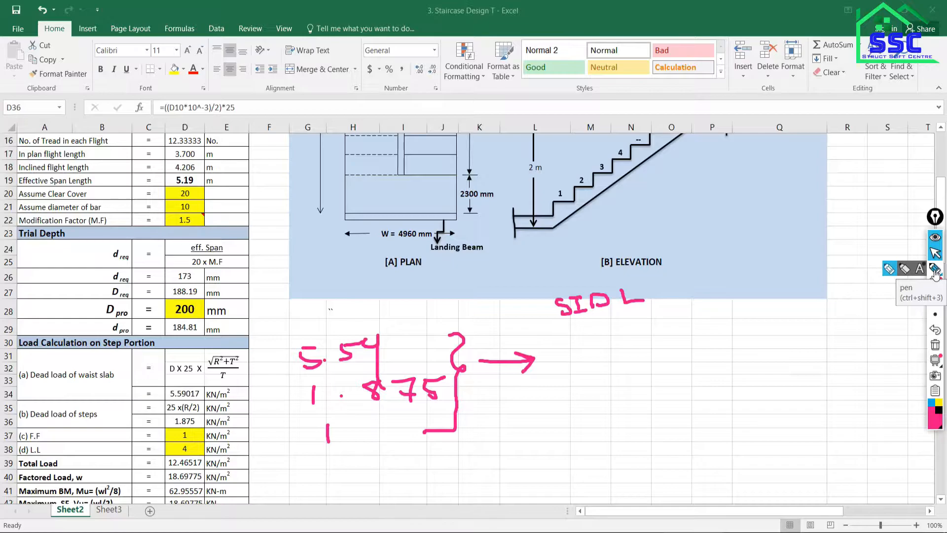
{"action": "left_click", "coordinate": [936, 271]}
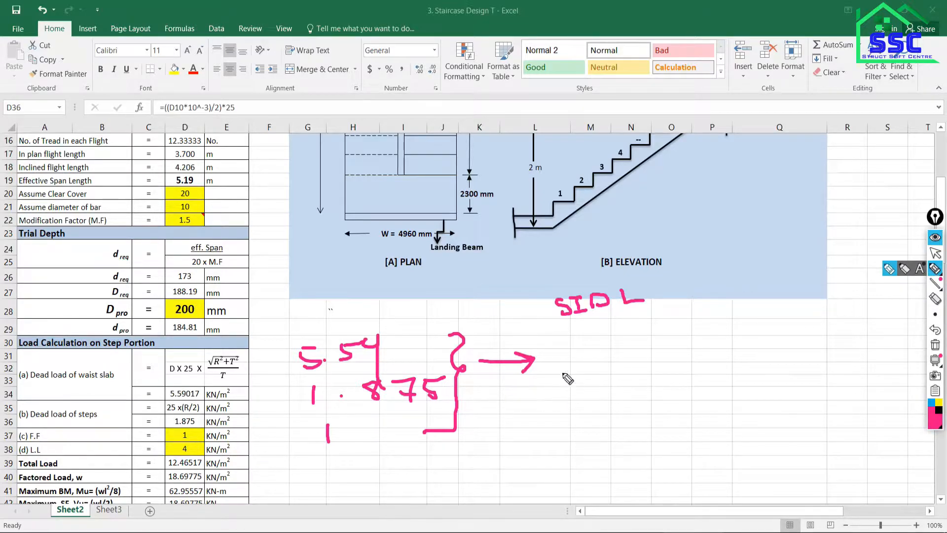
{"action": "mouse_move", "coordinate": [584, 352]}
{"action": "left_mouse_down"}
{"action": "mouse_move", "coordinate": [567, 375]}
{"action": "mouse_move", "coordinate": [584, 352]}
{"action": "mouse_move", "coordinate": [615, 363]}
{"action": "mouse_move", "coordinate": [611, 373]}
{"action": "left_mouse_up"}
{"action": "left_click", "coordinate": [587, 366]}
{"action": "mouse_move", "coordinate": [633, 341]}
{"action": "left_mouse_down"}
{"action": "mouse_move", "coordinate": [620, 364]}
{"action": "mouse_move", "coordinate": [664, 360]}
{"action": "mouse_move", "coordinate": [644, 371]}
{"action": "mouse_move", "coordinate": [669, 339]}
{"action": "left_mouse_up"}
Step: Sketch a rectangular staircase plan in pink dimensioned 7 by 4.96 m, and clear all annotations
{"action": "mouse_move", "coordinate": [537, 410]}
{"action": "left_mouse_down"}
{"action": "mouse_move", "coordinate": [796, 405]}
{"action": "mouse_move", "coordinate": [805, 481]}
{"action": "mouse_move", "coordinate": [748, 494]}
{"action": "mouse_move", "coordinate": [549, 491]}
{"action": "left_mouse_up"}
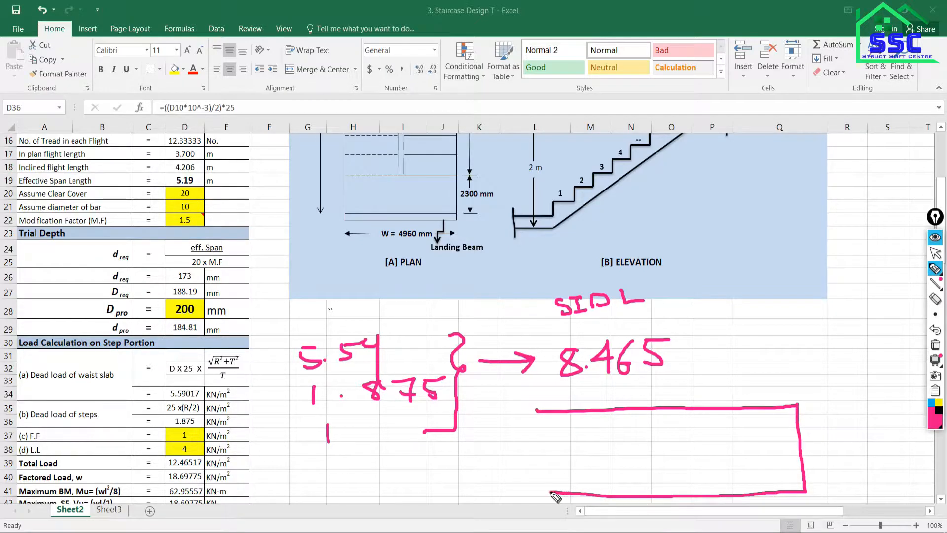
{"action": "left_click_drag", "start_coordinate": [535, 410], "coordinate": [547, 491]}
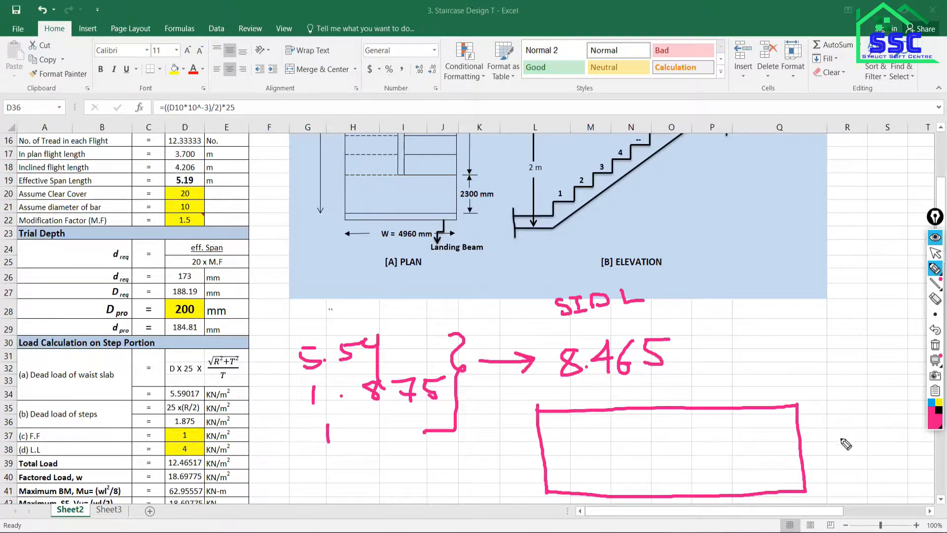
{"action": "mouse_move", "coordinate": [808, 399]}
{"action": "left_mouse_down"}
{"action": "mouse_move", "coordinate": [834, 398]}
{"action": "mouse_move", "coordinate": [833, 491]}
{"action": "mouse_move", "coordinate": [845, 490]}
{"action": "left_mouse_up"}
{"action": "left_click_drag", "start_coordinate": [865, 450], "coordinate": [869, 451]}
{"action": "left_click", "coordinate": [875, 460]}
{"action": "mouse_move", "coordinate": [861, 444]}
{"action": "left_mouse_down"}
{"action": "mouse_move", "coordinate": [862, 463]}
{"action": "mouse_move", "coordinate": [891, 447]}
{"action": "mouse_move", "coordinate": [894, 461]}
{"action": "mouse_move", "coordinate": [924, 445]}
{"action": "mouse_move", "coordinate": [903, 459]}
{"action": "left_mouse_up"}
{"action": "mouse_move", "coordinate": [799, 373]}
{"action": "left_mouse_down"}
{"action": "mouse_move", "coordinate": [801, 388]}
{"action": "mouse_move", "coordinate": [757, 381]}
{"action": "left_mouse_up"}
{"action": "mouse_move", "coordinate": [541, 384]}
{"action": "left_mouse_down"}
{"action": "mouse_move", "coordinate": [541, 395]}
{"action": "mouse_move", "coordinate": [672, 378]}
{"action": "mouse_move", "coordinate": [681, 398]}
{"action": "mouse_move", "coordinate": [691, 389]}
{"action": "left_mouse_up"}
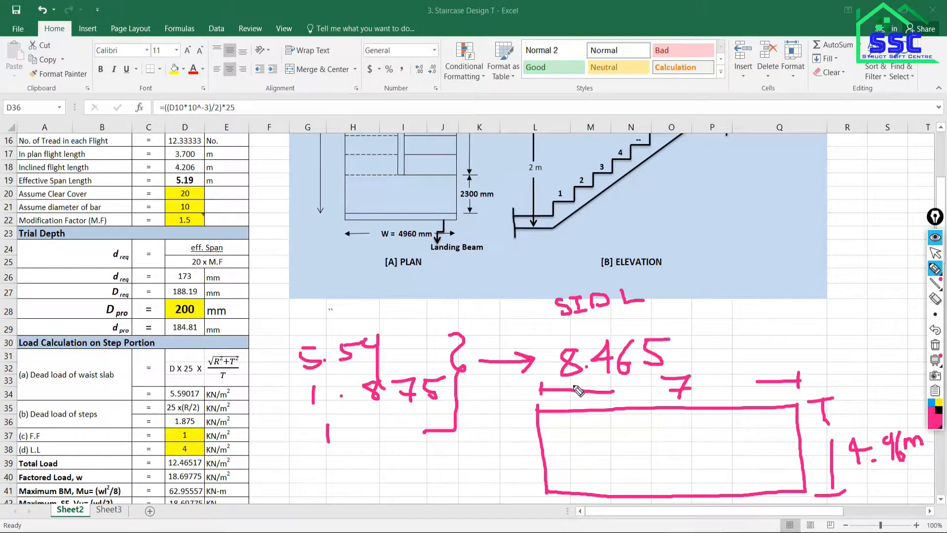
{"action": "left_click", "coordinate": [936, 345]}
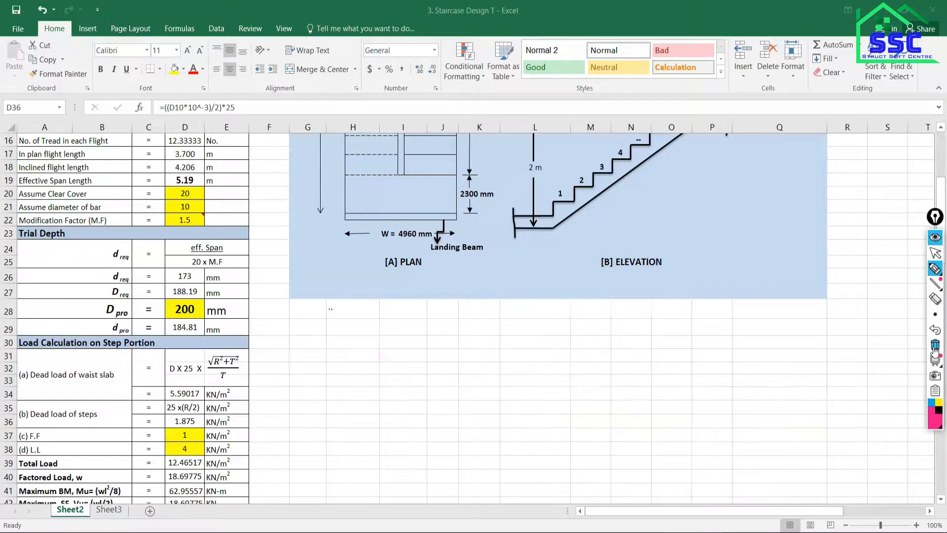
Step: Draw a rectangle in pink below the plan drawing and dimension it 7 m long and 4.96 wide
{"action": "mouse_move", "coordinate": [354, 296]}
{"action": "left_mouse_down"}
{"action": "mouse_move", "coordinate": [354, 343]}
{"action": "mouse_move", "coordinate": [486, 294]}
{"action": "mouse_move", "coordinate": [567, 307]}
{"action": "mouse_move", "coordinate": [545, 346]}
{"action": "left_mouse_up"}
{"action": "left_click_drag", "start_coordinate": [421, 352], "coordinate": [348, 350]}
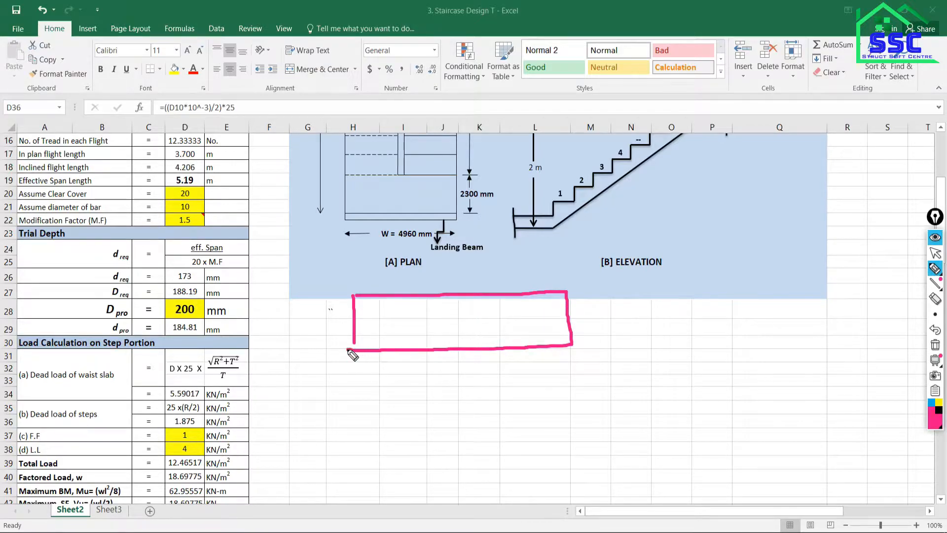
{"action": "mouse_move", "coordinate": [591, 318]}
{"action": "left_mouse_down"}
{"action": "mouse_move", "coordinate": [603, 341]}
{"action": "mouse_move", "coordinate": [613, 308]}
{"action": "mouse_move", "coordinate": [611, 324]}
{"action": "left_mouse_up"}
{"action": "left_click", "coordinate": [624, 316]}
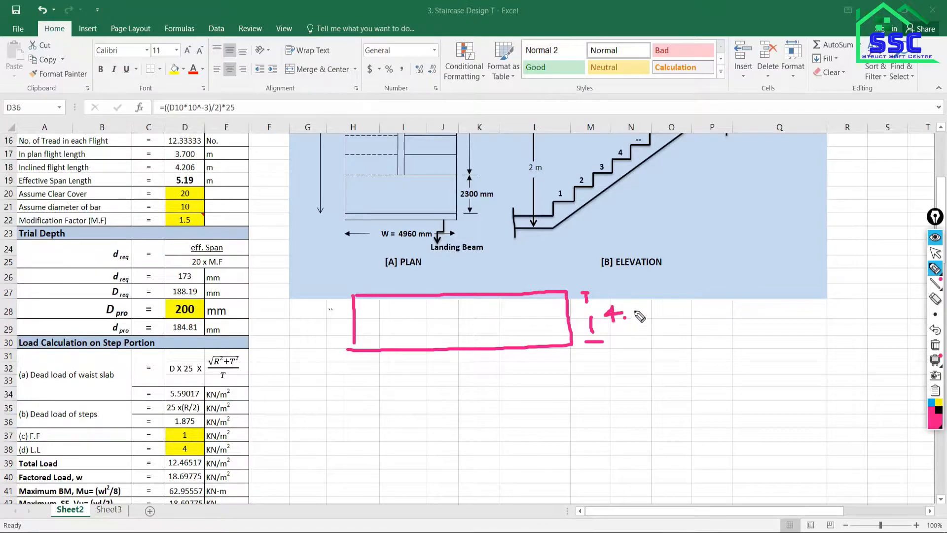
{"action": "left_click_drag", "start_coordinate": [659, 303], "coordinate": [656, 313]}
{"action": "mouse_move", "coordinate": [567, 261]}
{"action": "left_mouse_down"}
{"action": "mouse_move", "coordinate": [568, 274]}
{"action": "mouse_move", "coordinate": [529, 267]}
{"action": "left_mouse_up"}
{"action": "mouse_move", "coordinate": [347, 270]}
{"action": "left_mouse_down"}
{"action": "mouse_move", "coordinate": [455, 270]}
{"action": "mouse_move", "coordinate": [457, 278]}
{"action": "left_mouse_up"}
{"action": "mouse_move", "coordinate": [478, 271]}
{"action": "left_mouse_down"}
{"action": "mouse_move", "coordinate": [498, 259]}
{"action": "mouse_move", "coordinate": [504, 269]}
{"action": "left_mouse_up"}
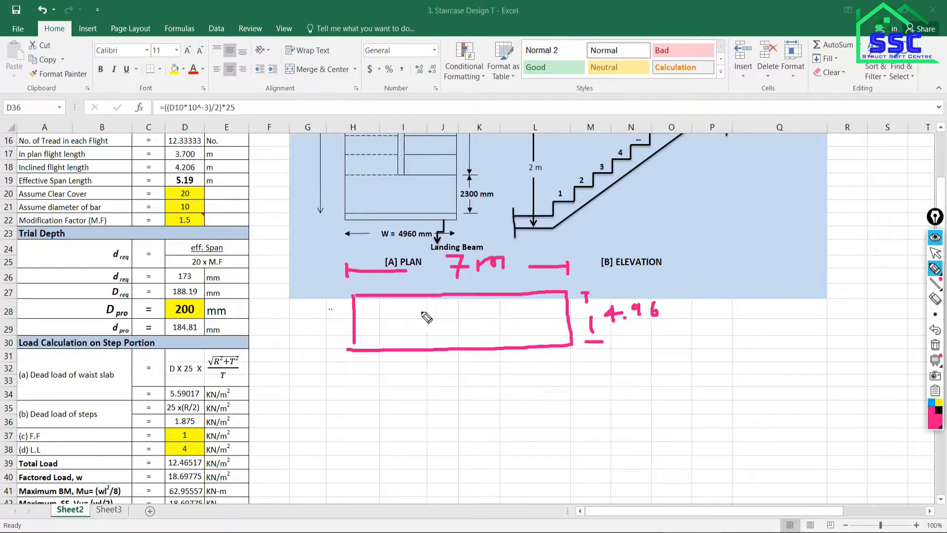
Step: Write the load 8.46 kN/m inside the rectangle with arrows pointing to its two short sides
{"action": "mouse_move", "coordinate": [418, 313]}
{"action": "left_mouse_down"}
{"action": "mouse_move", "coordinate": [405, 330]}
{"action": "mouse_move", "coordinate": [417, 316]}
{"action": "mouse_move", "coordinate": [456, 326]}
{"action": "left_mouse_up"}
{"action": "left_click", "coordinate": [427, 327]}
{"action": "mouse_move", "coordinate": [450, 316]}
{"action": "left_mouse_down"}
{"action": "mouse_move", "coordinate": [450, 334]}
{"action": "mouse_move", "coordinate": [468, 328]}
{"action": "left_mouse_up"}
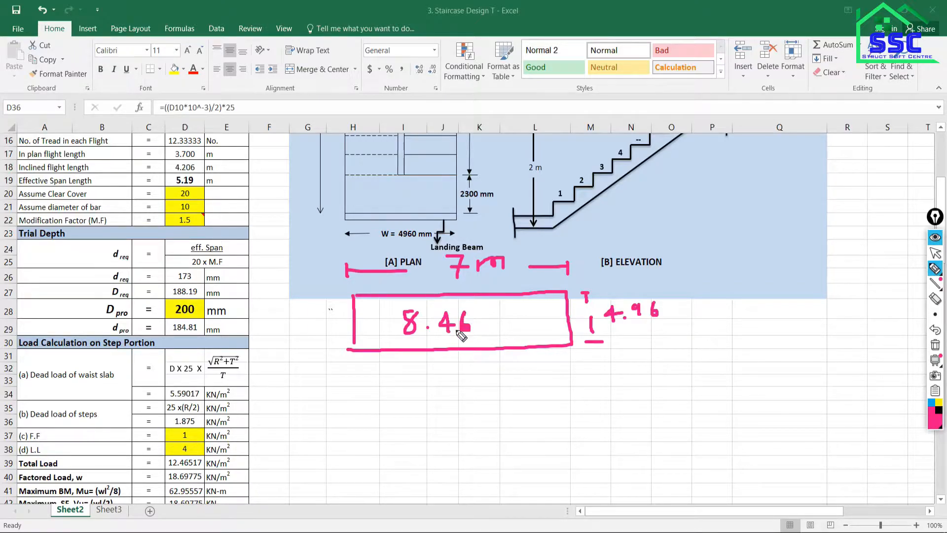
{"action": "mouse_move", "coordinate": [492, 310]}
{"action": "left_mouse_down"}
{"action": "mouse_move", "coordinate": [491, 333]}
{"action": "mouse_move", "coordinate": [524, 311]}
{"action": "mouse_move", "coordinate": [531, 340]}
{"action": "mouse_move", "coordinate": [543, 321]}
{"action": "mouse_move", "coordinate": [552, 333]}
{"action": "left_mouse_up"}
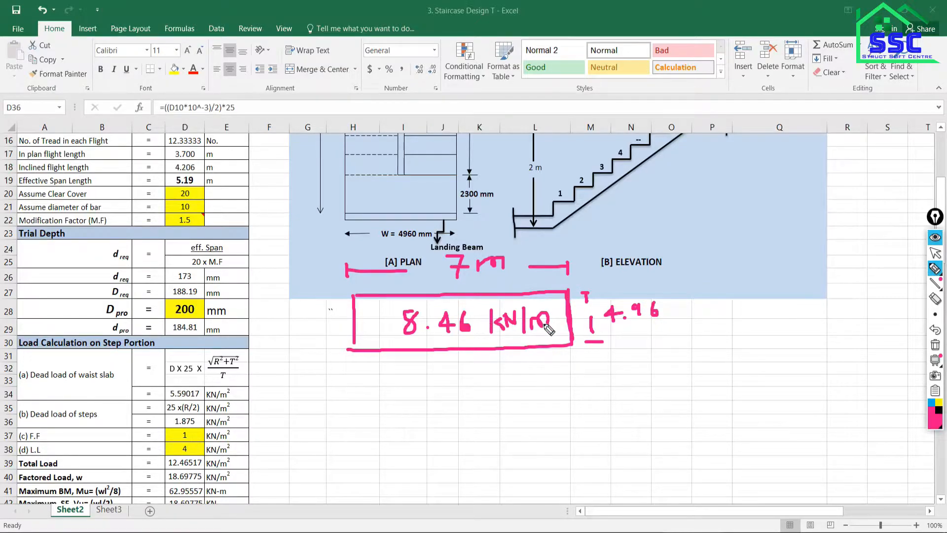
{"action": "left_click_drag", "start_coordinate": [557, 316], "coordinate": [558, 330]}
{"action": "mouse_move", "coordinate": [394, 325]}
{"action": "left_mouse_down"}
{"action": "mouse_move", "coordinate": [364, 320]}
{"action": "mouse_move", "coordinate": [369, 334]}
{"action": "left_mouse_up"}
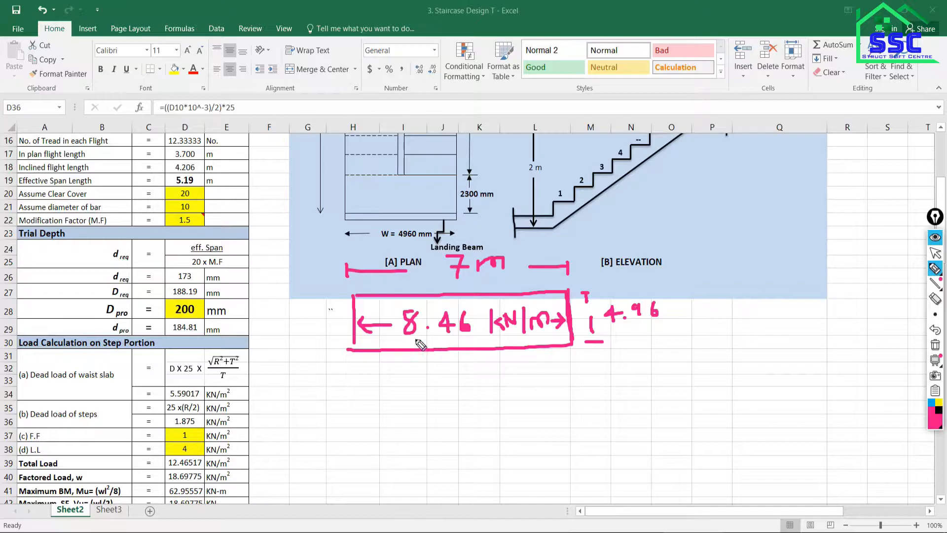
Step: Mark supporting beams along both short sides of the rectangle and write 8.46 x 7 below it
{"action": "left_click_drag", "start_coordinate": [571, 291], "coordinate": [572, 336]}
{"action": "mouse_move", "coordinate": [351, 295]}
{"action": "left_mouse_down"}
{"action": "mouse_move", "coordinate": [350, 344]}
{"action": "mouse_move", "coordinate": [340, 315]}
{"action": "mouse_move", "coordinate": [353, 296]}
{"action": "left_mouse_up"}
{"action": "mouse_move", "coordinate": [572, 292]}
{"action": "left_mouse_down"}
{"action": "mouse_move", "coordinate": [577, 355]}
{"action": "mouse_move", "coordinate": [568, 290]}
{"action": "mouse_move", "coordinate": [555, 308]}
{"action": "left_mouse_up"}
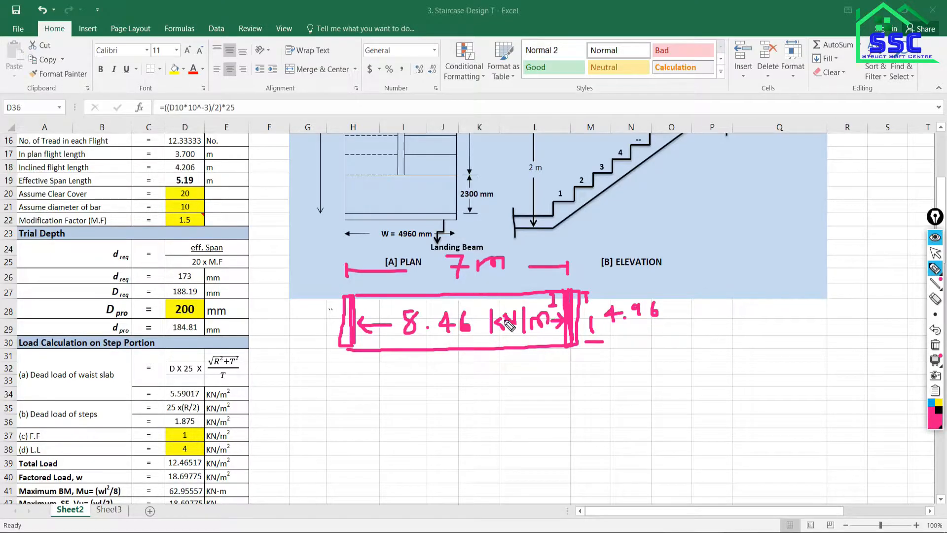
{"action": "mouse_move", "coordinate": [416, 376]}
{"action": "left_mouse_down"}
{"action": "mouse_move", "coordinate": [401, 386]}
{"action": "mouse_move", "coordinate": [397, 380]}
{"action": "mouse_move", "coordinate": [416, 375]}
{"action": "mouse_move", "coordinate": [439, 398]}
{"action": "mouse_move", "coordinate": [446, 387]}
{"action": "mouse_move", "coordinate": [485, 398]}
{"action": "left_mouse_up"}
{"action": "mouse_move", "coordinate": [485, 381]}
{"action": "left_mouse_down"}
{"action": "mouse_move", "coordinate": [462, 398]}
{"action": "mouse_move", "coordinate": [506, 374]}
{"action": "mouse_move", "coordinate": [503, 402]}
{"action": "left_mouse_up"}
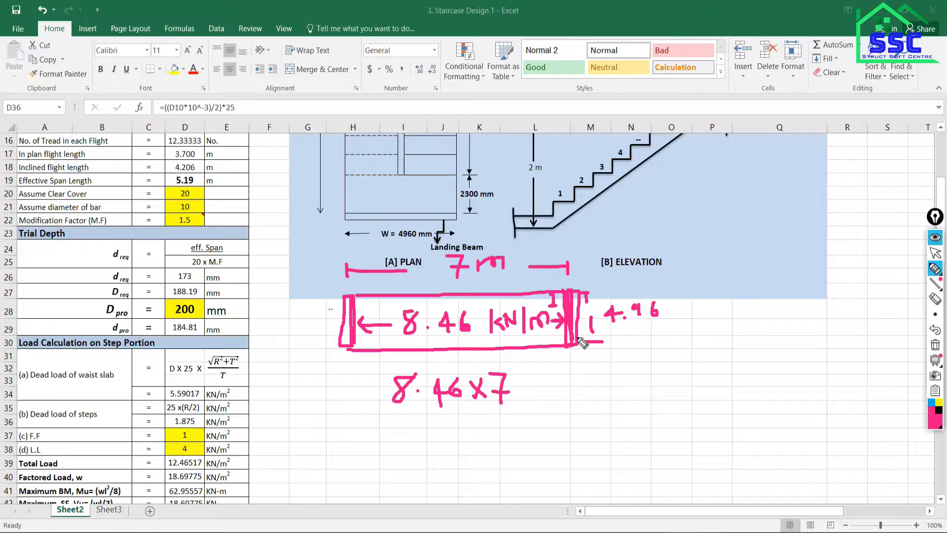
Step: Erase the crowded strokes near the beam beside the 4.96 dimension, redraw the rectangle's long edges, and sketch a distributed load along that beam
{"action": "mouse_move", "coordinate": [946, 314]}
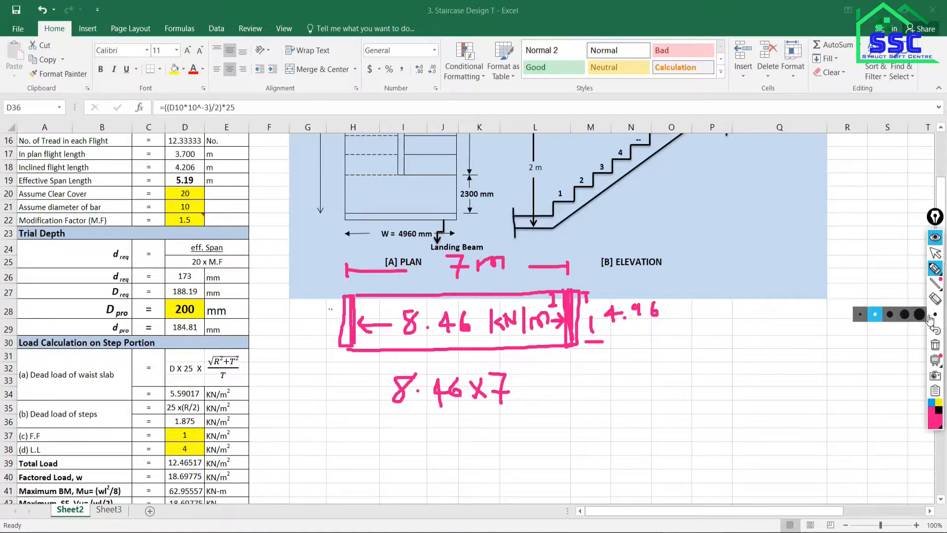
{"action": "left_click", "coordinate": [936, 298]}
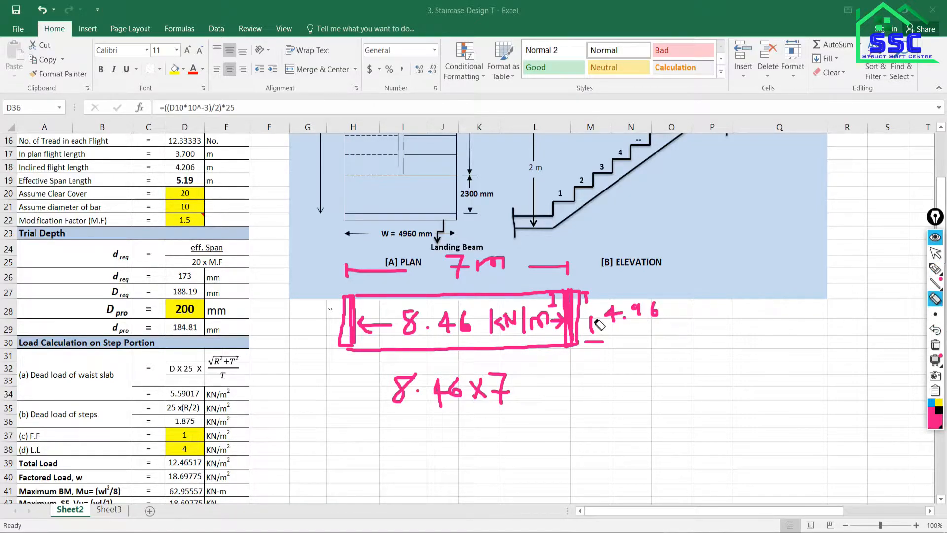
{"action": "mouse_move", "coordinate": [545, 320]}
{"action": "left_mouse_down"}
{"action": "mouse_move", "coordinate": [553, 304]}
{"action": "mouse_move", "coordinate": [561, 323]}
{"action": "mouse_move", "coordinate": [542, 327]}
{"action": "left_mouse_up"}
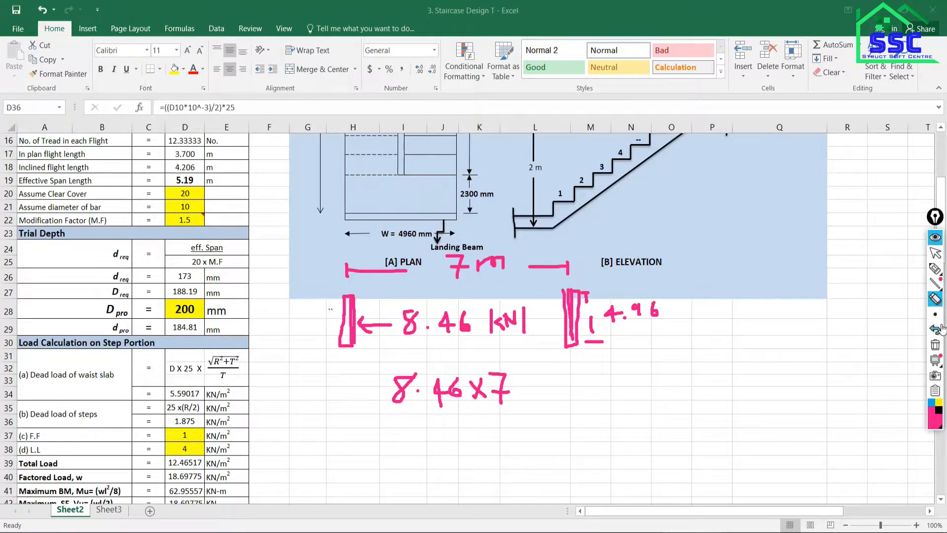
{"action": "left_click", "coordinate": [936, 268]}
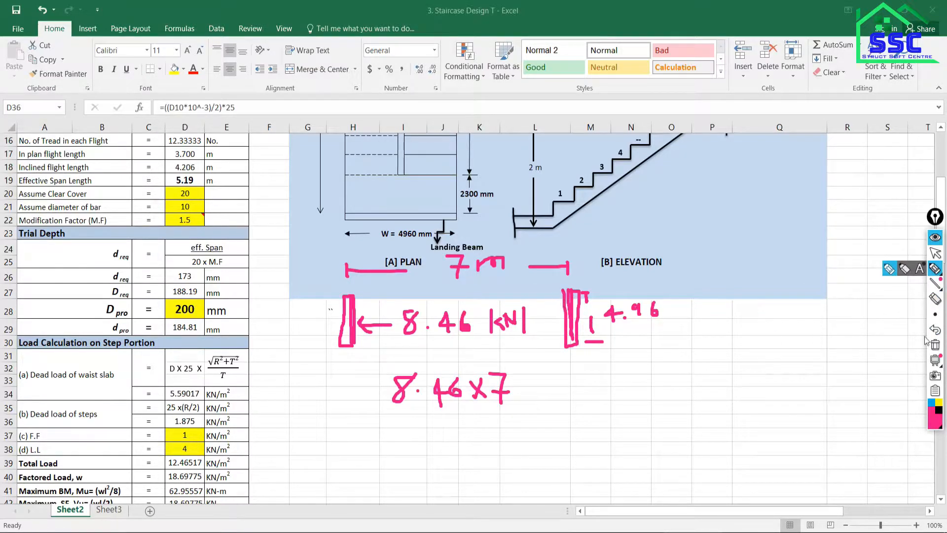
{"action": "left_click_drag", "start_coordinate": [566, 290], "coordinate": [353, 291]}
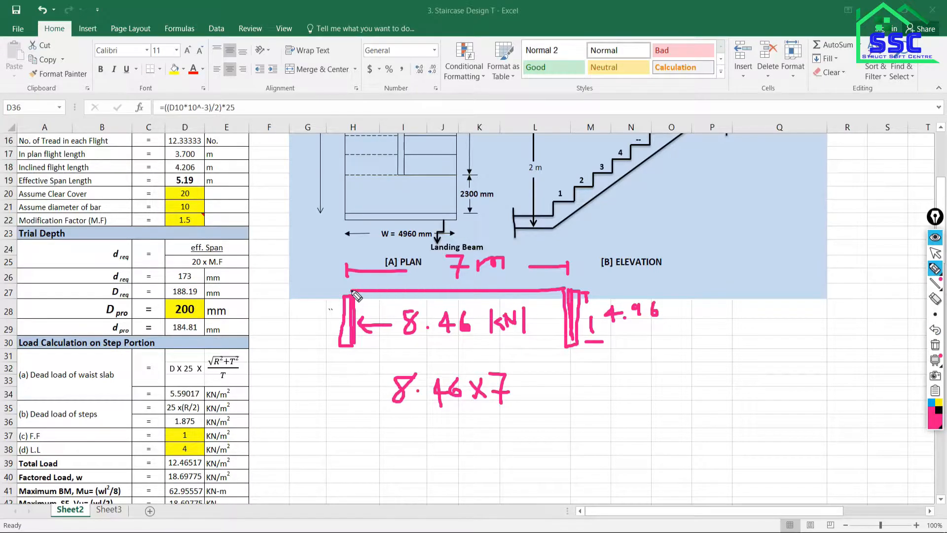
{"action": "left_click_drag", "start_coordinate": [576, 346], "coordinate": [344, 345]}
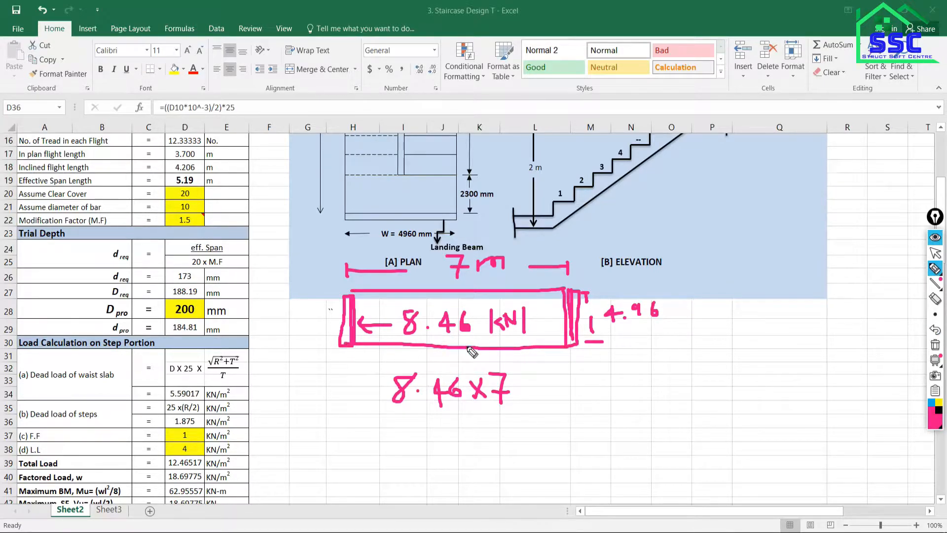
{"action": "mouse_move", "coordinate": [558, 295]}
{"action": "left_mouse_down"}
{"action": "mouse_move", "coordinate": [550, 333]}
{"action": "mouse_move", "coordinate": [561, 346]}
{"action": "left_mouse_up"}
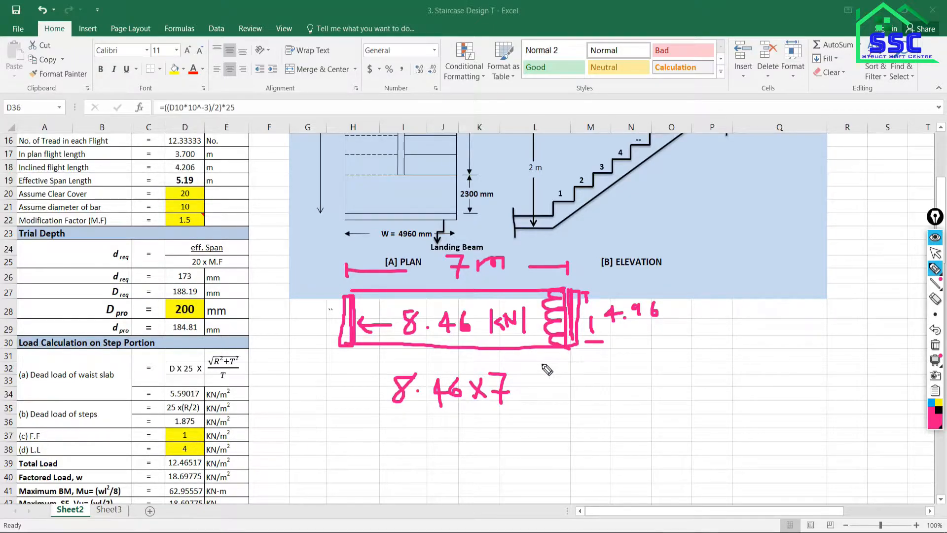
Step: Continue the 8.46 x 7 calculation with = 59.25 over 2, and draw arrows splitting the load towards both beams
{"action": "left_click_drag", "start_coordinate": [527, 385], "coordinate": [544, 394]}
{"action": "mouse_move", "coordinate": [567, 376]}
{"action": "left_mouse_down"}
{"action": "mouse_move", "coordinate": [576, 390]}
{"action": "mouse_move", "coordinate": [590, 375]}
{"action": "mouse_move", "coordinate": [615, 392]}
{"action": "mouse_move", "coordinate": [641, 391]}
{"action": "left_mouse_up"}
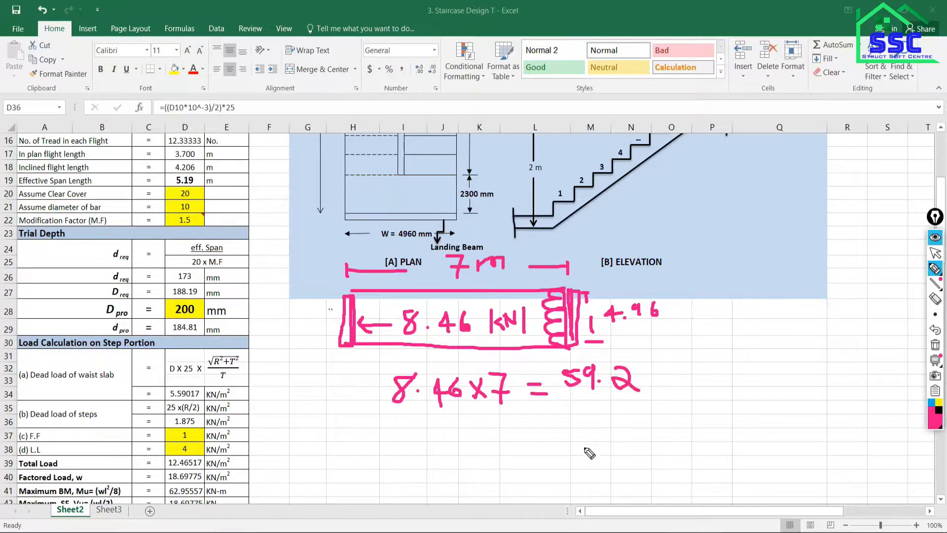
{"action": "mouse_move", "coordinate": [659, 359]}
{"action": "left_mouse_down"}
{"action": "mouse_move", "coordinate": [667, 379]}
{"action": "mouse_move", "coordinate": [653, 390]}
{"action": "mouse_move", "coordinate": [674, 356]}
{"action": "left_mouse_up"}
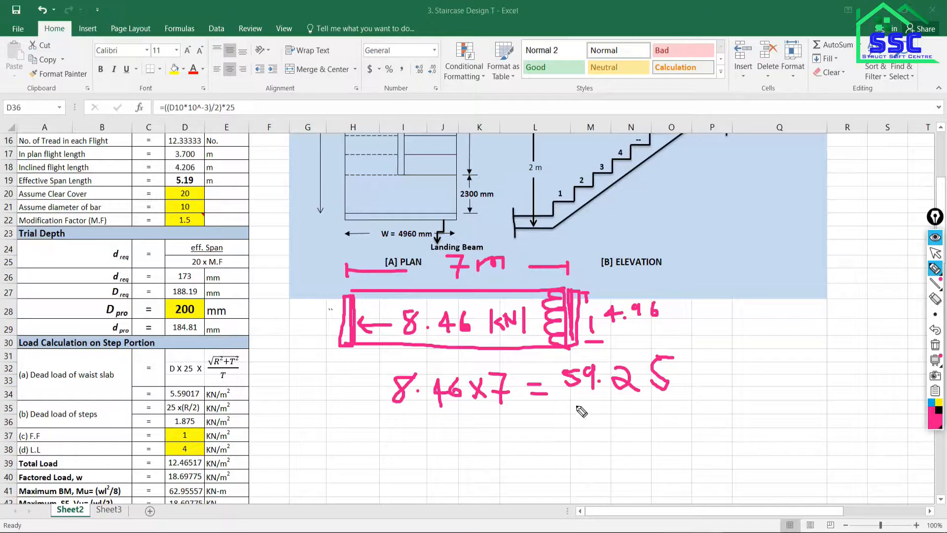
{"action": "left_click_drag", "start_coordinate": [567, 400], "coordinate": [651, 402]}
{"action": "left_click_drag", "start_coordinate": [591, 417], "coordinate": [617, 449]}
{"action": "mouse_move", "coordinate": [460, 306]}
{"action": "left_mouse_down"}
{"action": "mouse_move", "coordinate": [542, 293]}
{"action": "mouse_move", "coordinate": [547, 311]}
{"action": "left_mouse_up"}
{"action": "mouse_move", "coordinate": [460, 302]}
{"action": "left_mouse_down"}
{"action": "mouse_move", "coordinate": [366, 295]}
{"action": "mouse_move", "coordinate": [380, 303]}
{"action": "left_mouse_up"}
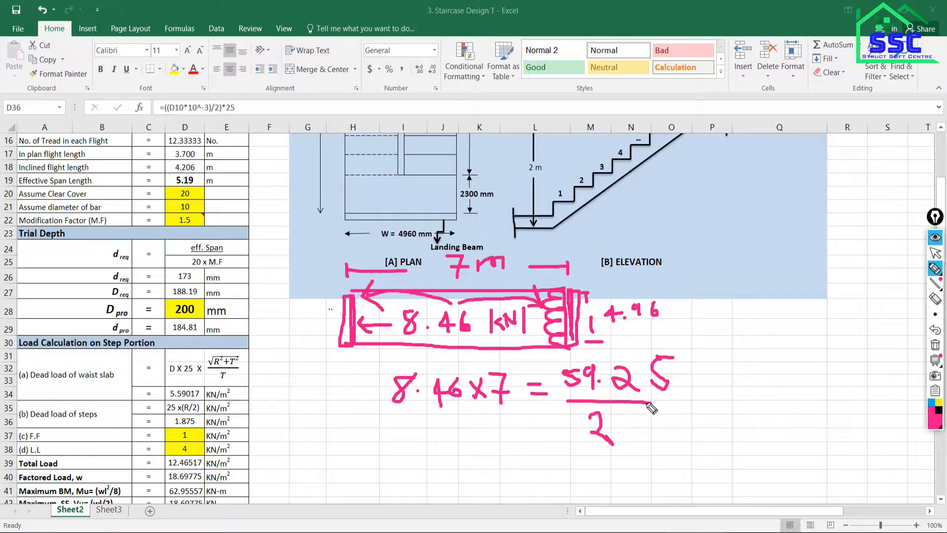
Step: Write = 29.63 as the load per beam after the division by 2, and underline it twice
{"action": "left_click_drag", "start_coordinate": [679, 395], "coordinate": [700, 403]}
{"action": "mouse_move", "coordinate": [715, 380]}
{"action": "left_mouse_down"}
{"action": "mouse_move", "coordinate": [733, 402]}
{"action": "mouse_move", "coordinate": [750, 389]}
{"action": "left_mouse_up"}
{"action": "left_click", "coordinate": [738, 375]}
{"action": "left_click_drag", "start_coordinate": [746, 374], "coordinate": [744, 405]}
{"action": "left_click", "coordinate": [763, 400]}
{"action": "mouse_move", "coordinate": [788, 371]}
{"action": "left_mouse_down"}
{"action": "mouse_move", "coordinate": [773, 385]}
{"action": "mouse_move", "coordinate": [806, 383]}
{"action": "mouse_move", "coordinate": [810, 397]}
{"action": "mouse_move", "coordinate": [795, 407]}
{"action": "left_mouse_up"}
{"action": "left_click_drag", "start_coordinate": [719, 419], "coordinate": [807, 416]}
{"action": "left_click_drag", "start_coordinate": [719, 428], "coordinate": [786, 427]}
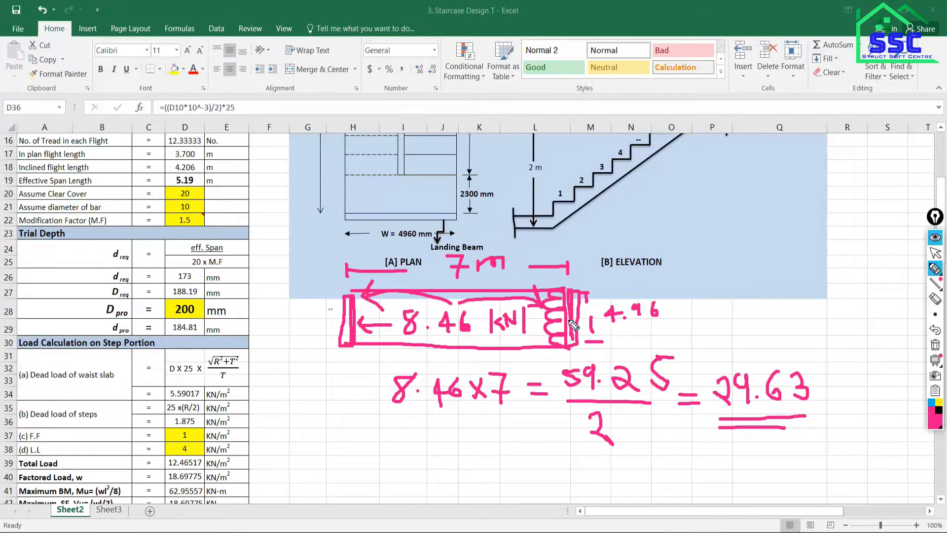
Step: Sketch a beam carrying a uniformly distributed load below the elevation and label the load 29.63 kN/m
{"action": "left_click_drag", "start_coordinate": [675, 290], "coordinate": [846, 289]}
{"action": "mouse_move", "coordinate": [767, 240]}
{"action": "left_mouse_down"}
{"action": "mouse_move", "coordinate": [755, 271]}
{"action": "mouse_move", "coordinate": [746, 265]}
{"action": "left_mouse_up"}
{"action": "left_click_drag", "start_coordinate": [746, 180], "coordinate": [763, 211]}
{"action": "mouse_move", "coordinate": [788, 173]}
{"action": "left_mouse_down"}
{"action": "mouse_move", "coordinate": [779, 184]}
{"action": "mouse_move", "coordinate": [784, 203]}
{"action": "mouse_move", "coordinate": [795, 185]}
{"action": "mouse_move", "coordinate": [866, 189]}
{"action": "mouse_move", "coordinate": [890, 174]}
{"action": "mouse_move", "coordinate": [896, 202]}
{"action": "mouse_move", "coordinate": [933, 197]}
{"action": "left_mouse_up"}
{"action": "left_click", "coordinate": [791, 200]}
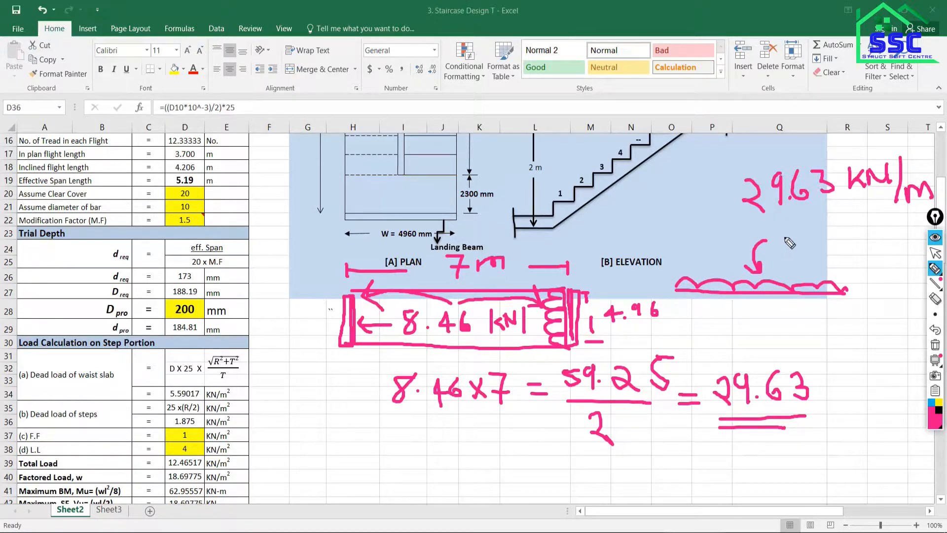
Step: Add upward support reaction arrows at both ends of the sketched beam and label its span 4.96
{"action": "left_click_drag", "start_coordinate": [676, 295], "coordinate": [676, 345]}
{"action": "left_click_drag", "start_coordinate": [677, 293], "coordinate": [684, 299]}
{"action": "left_click_drag", "start_coordinate": [842, 295], "coordinate": [843, 344]}
{"action": "left_click_drag", "start_coordinate": [837, 308], "coordinate": [847, 311]}
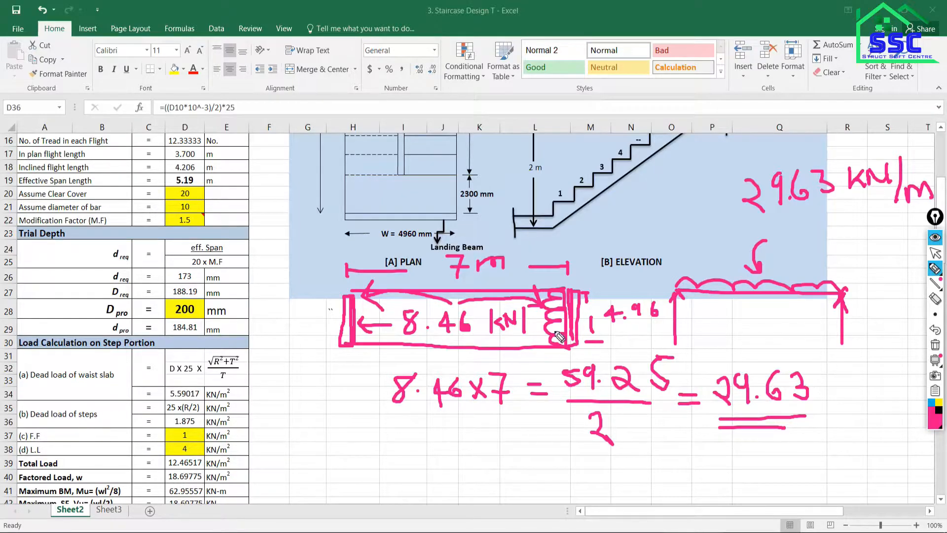
{"action": "mouse_move", "coordinate": [751, 303]}
{"action": "left_mouse_down"}
{"action": "mouse_move", "coordinate": [754, 321]}
{"action": "mouse_move", "coordinate": [789, 321]}
{"action": "mouse_move", "coordinate": [784, 328]}
{"action": "left_mouse_up"}
{"action": "left_click_drag", "start_coordinate": [806, 305], "coordinate": [798, 326]}
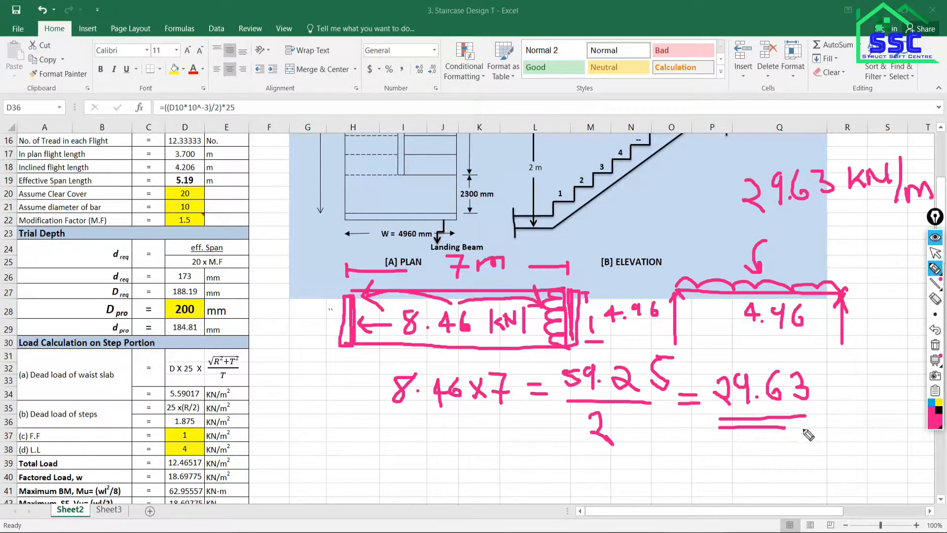
Step: Extend the 29.63 result with x 4.96 over 2, drawing a fraction line beneath the product
{"action": "mouse_move", "coordinate": [836, 375]}
{"action": "left_mouse_down"}
{"action": "mouse_move", "coordinate": [826, 388]}
{"action": "mouse_move", "coordinate": [851, 397]}
{"action": "left_mouse_up"}
{"action": "mouse_move", "coordinate": [870, 358]}
{"action": "left_mouse_down"}
{"action": "mouse_move", "coordinate": [881, 395]}
{"action": "mouse_move", "coordinate": [894, 365]}
{"action": "mouse_move", "coordinate": [894, 381]}
{"action": "left_mouse_up"}
{"action": "left_click_drag", "start_coordinate": [913, 353], "coordinate": [910, 369]}
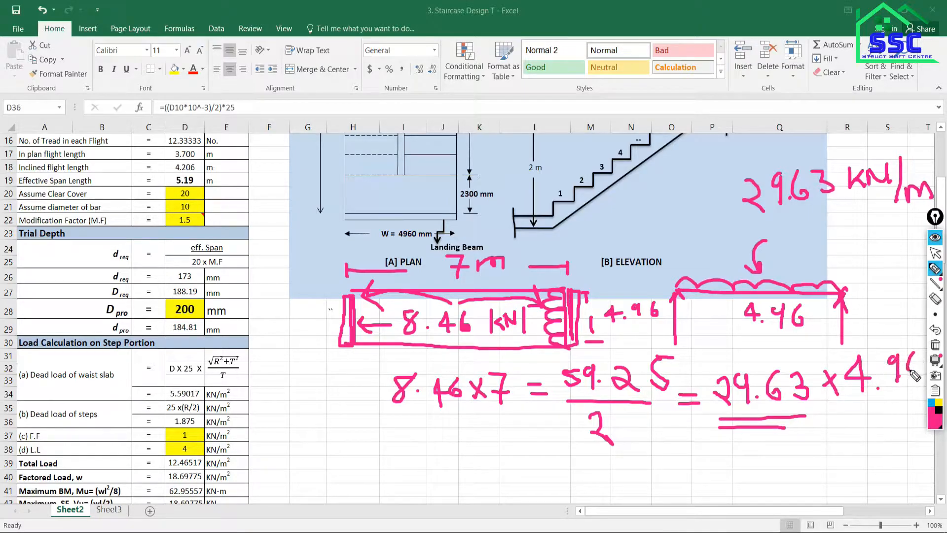
{"action": "left_click_drag", "start_coordinate": [907, 394], "coordinate": [920, 393]}
{"action": "left_click_drag", "start_coordinate": [770, 428], "coordinate": [899, 398]}
{"action": "mouse_move", "coordinate": [787, 454]}
{"action": "left_mouse_down"}
{"action": "mouse_move", "coordinate": [805, 451]}
{"action": "mouse_move", "coordinate": [823, 480]}
{"action": "left_mouse_up"}
Step: Write P = 73.4 below the calculation as the resulting point load
{"action": "mouse_move", "coordinate": [408, 490]}
{"action": "left_mouse_down"}
{"action": "mouse_move", "coordinate": [425, 490]}
{"action": "mouse_move", "coordinate": [426, 502]}
{"action": "left_mouse_up"}
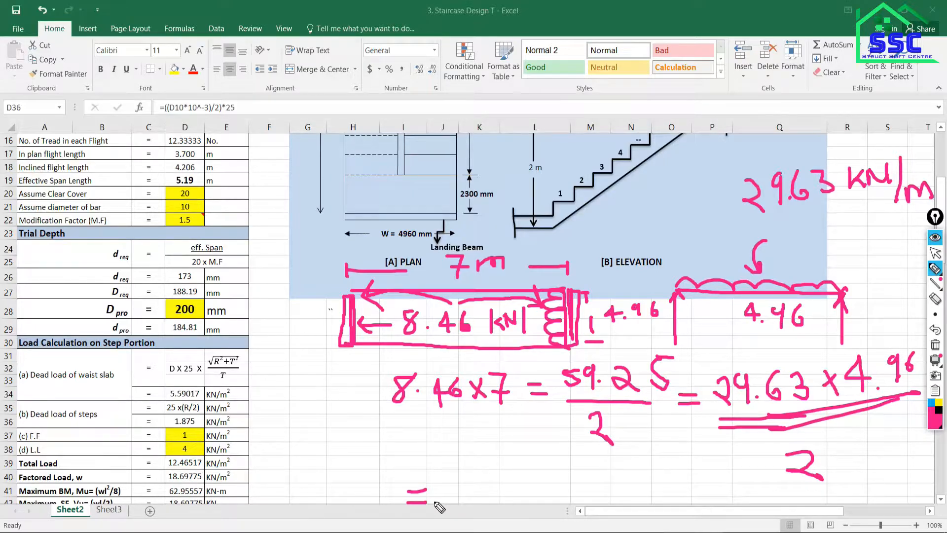
{"action": "mouse_move", "coordinate": [451, 462]}
{"action": "left_mouse_down"}
{"action": "mouse_move", "coordinate": [488, 501]}
{"action": "mouse_move", "coordinate": [543, 473]}
{"action": "mouse_move", "coordinate": [527, 497]}
{"action": "left_mouse_up"}
{"action": "left_click", "coordinate": [546, 488]}
{"action": "left_click_drag", "start_coordinate": [569, 458], "coordinate": [572, 494]}
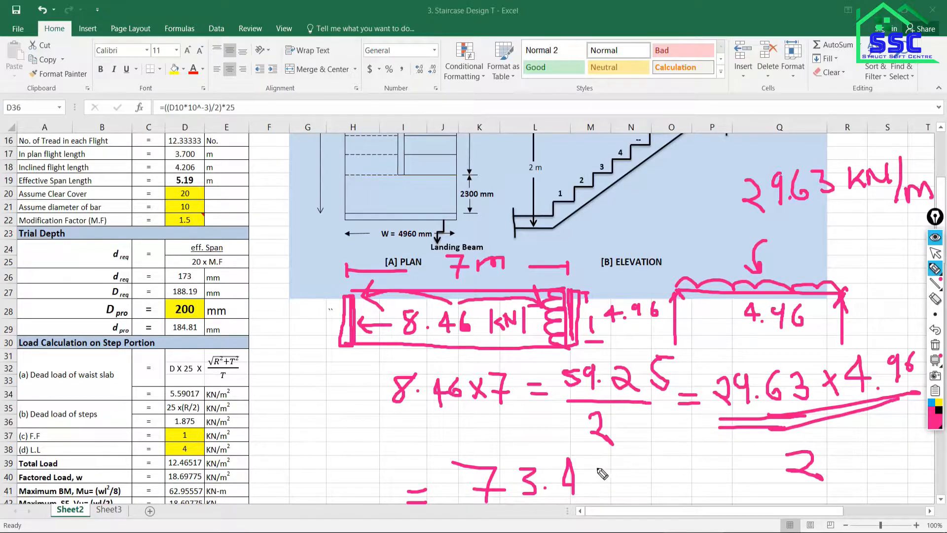
{"action": "mouse_move", "coordinate": [330, 463]}
{"action": "left_mouse_down"}
{"action": "mouse_move", "coordinate": [331, 502]}
{"action": "mouse_move", "coordinate": [337, 479]}
{"action": "left_mouse_up"}
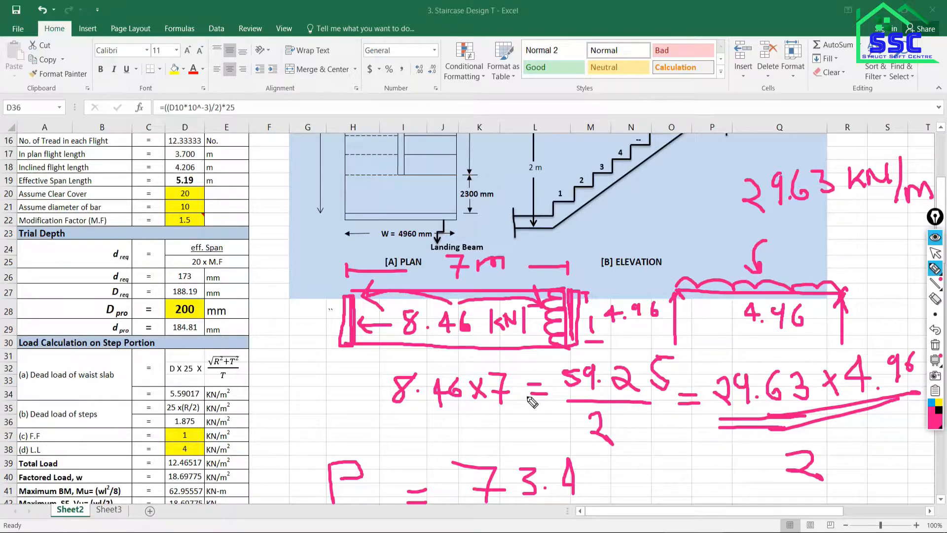
Step: Clear all ink annotations and select the SIDL in the form of UDL value in the DATA TO BE INPUT IN ETABS table
{"action": "left_click", "coordinate": [940, 254]}
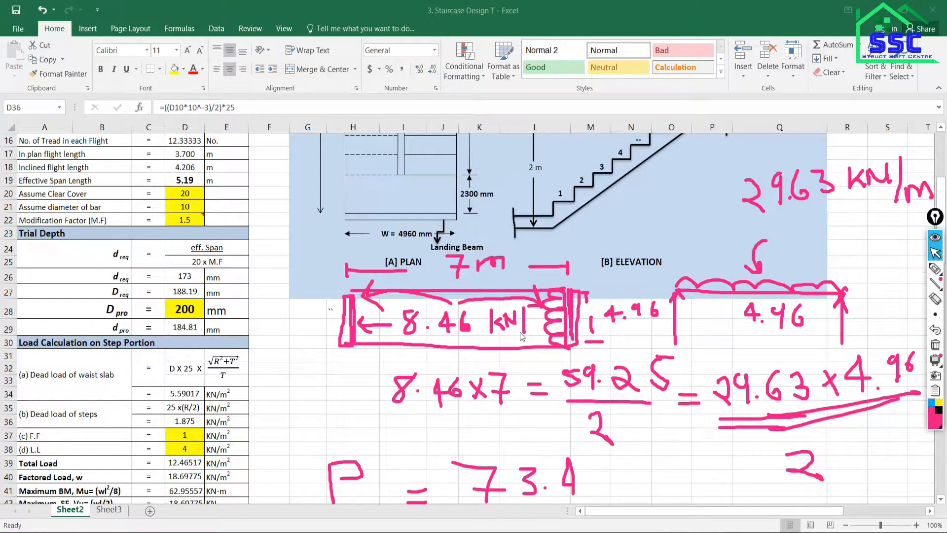
{"action": "left_click", "coordinate": [936, 345]}
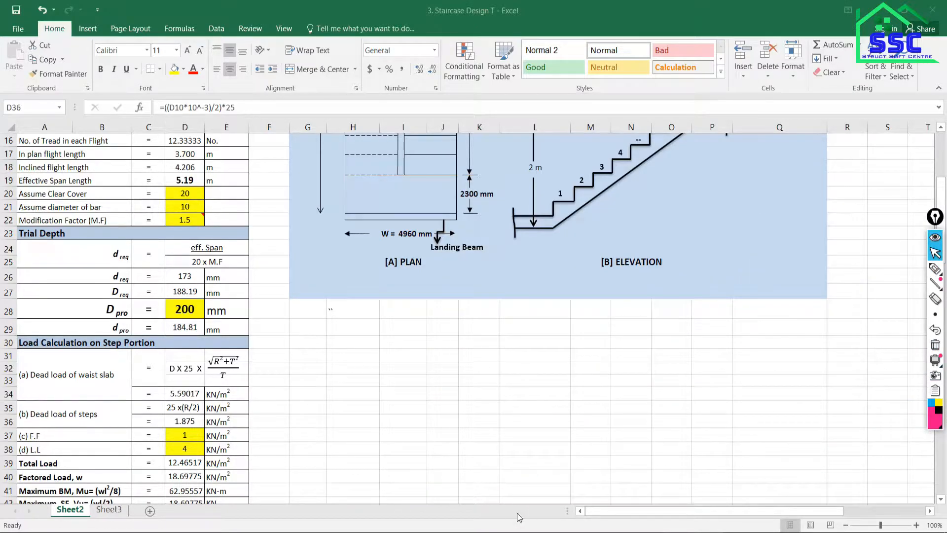
{"action": "left_click_drag", "start_coordinate": [716, 514], "coordinate": [812, 491]}
{"action": "scroll", "coordinate": [797, 372], "scroll_direction": "up", "scroll_amount": 5}
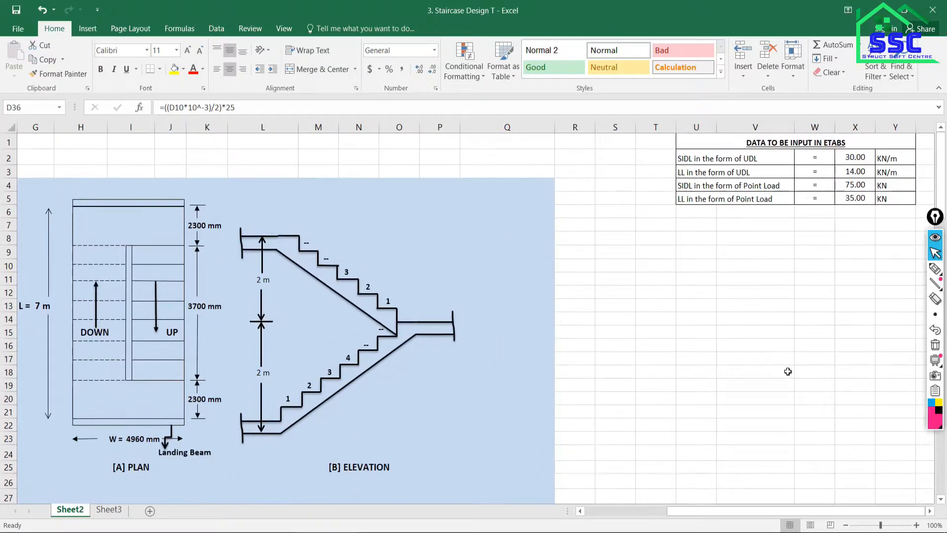
{"action": "left_click", "coordinate": [854, 163]}
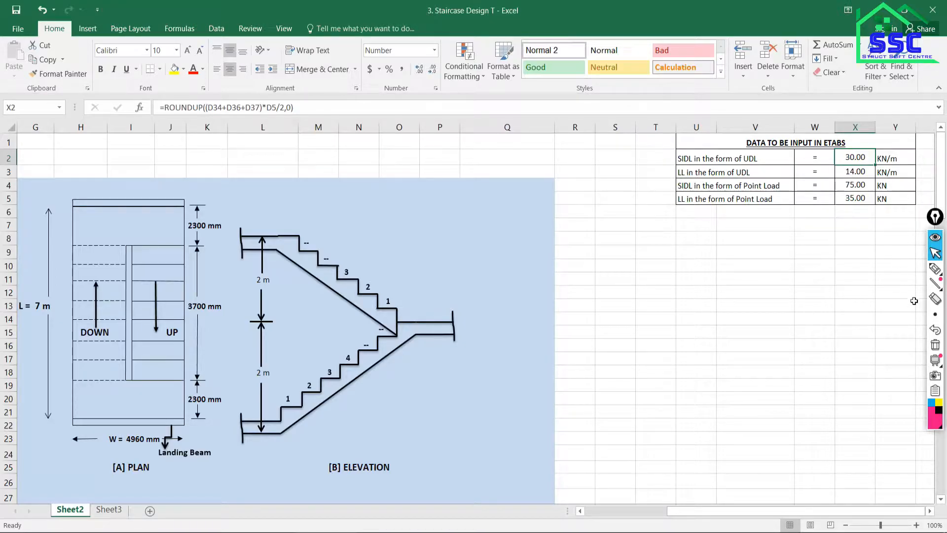
Step: Sketch a rectangular slab in ink below the ETABS data table, labelling its load 4 kN and its length 7
{"action": "left_click", "coordinate": [936, 269]}
{"action": "mouse_move", "coordinate": [576, 263]}
{"action": "left_mouse_down"}
{"action": "mouse_move", "coordinate": [771, 253]}
{"action": "mouse_move", "coordinate": [821, 390]}
{"action": "mouse_move", "coordinate": [528, 419]}
{"action": "mouse_move", "coordinate": [558, 267]}
{"action": "mouse_move", "coordinate": [618, 273]}
{"action": "left_mouse_up"}
{"action": "left_click_drag", "start_coordinate": [636, 305], "coordinate": [657, 333]}
{"action": "mouse_move", "coordinate": [636, 307]}
{"action": "left_mouse_down"}
{"action": "mouse_move", "coordinate": [639, 341]}
{"action": "mouse_move", "coordinate": [659, 338]}
{"action": "left_mouse_up"}
{"action": "left_click_drag", "start_coordinate": [675, 324], "coordinate": [656, 336]}
{"action": "left_click_drag", "start_coordinate": [687, 328], "coordinate": [717, 321]}
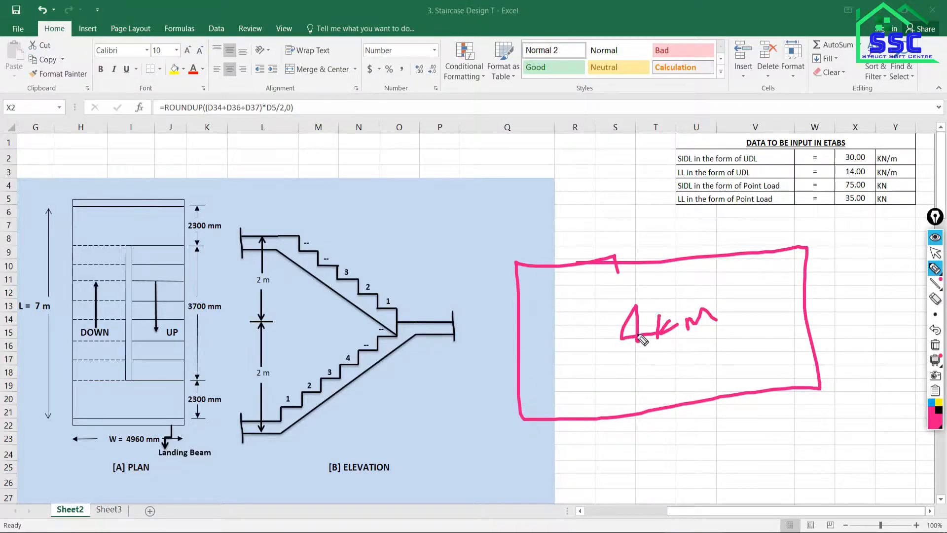
{"action": "mouse_move", "coordinate": [646, 230]}
{"action": "left_mouse_down"}
{"action": "mouse_move", "coordinate": [659, 255]}
{"action": "mouse_move", "coordinate": [677, 238]}
{"action": "left_mouse_up"}
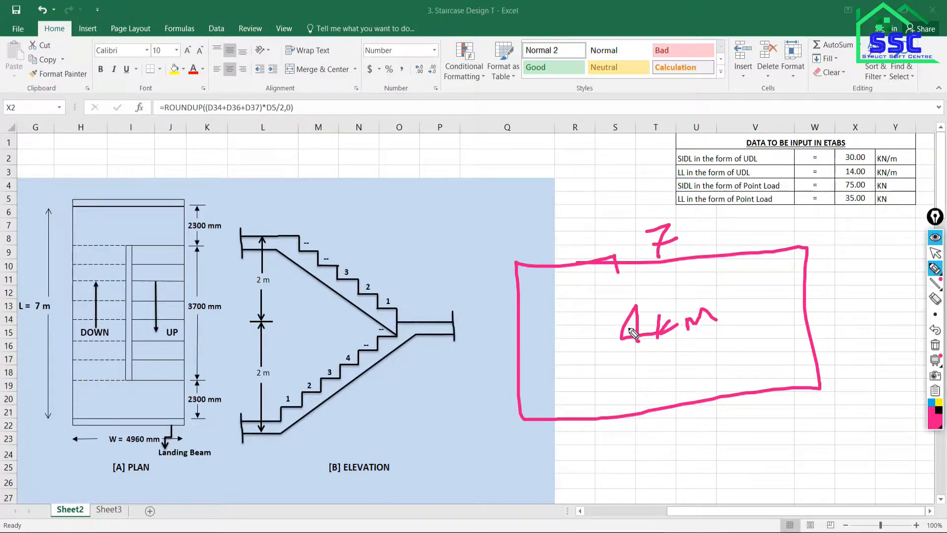
Step: Write the live load calculation 7 x 4 = 28 over 2 = 14 above the slab sketch
{"action": "mouse_move", "coordinate": [426, 186]}
{"action": "left_mouse_down"}
{"action": "mouse_move", "coordinate": [441, 183]}
{"action": "mouse_move", "coordinate": [428, 217]}
{"action": "mouse_move", "coordinate": [474, 212]}
{"action": "mouse_move", "coordinate": [456, 214]}
{"action": "left_mouse_up"}
{"action": "mouse_move", "coordinate": [484, 198]}
{"action": "left_mouse_down"}
{"action": "mouse_move", "coordinate": [509, 195]}
{"action": "mouse_move", "coordinate": [492, 210]}
{"action": "left_mouse_up"}
{"action": "mouse_move", "coordinate": [527, 183]}
{"action": "left_mouse_down"}
{"action": "mouse_move", "coordinate": [549, 183]}
{"action": "mouse_move", "coordinate": [550, 195]}
{"action": "mouse_move", "coordinate": [598, 189]}
{"action": "mouse_move", "coordinate": [597, 163]}
{"action": "mouse_move", "coordinate": [611, 190]}
{"action": "mouse_move", "coordinate": [635, 198]}
{"action": "left_mouse_up"}
{"action": "mouse_move", "coordinate": [579, 222]}
{"action": "left_mouse_down"}
{"action": "mouse_move", "coordinate": [582, 237]}
{"action": "mouse_move", "coordinate": [605, 237]}
{"action": "left_mouse_up"}
{"action": "left_click_drag", "start_coordinate": [626, 179], "coordinate": [653, 190]}
{"action": "mouse_move", "coordinate": [673, 158]}
{"action": "left_mouse_down"}
{"action": "mouse_move", "coordinate": [689, 177]}
{"action": "mouse_move", "coordinate": [681, 188]}
{"action": "left_mouse_up"}
Step: Draw a load transfer arrow, supporting beams at both ends of the slab sketch, and wavy distributed loads along them
{"action": "mouse_move", "coordinate": [732, 301]}
{"action": "left_mouse_down"}
{"action": "mouse_move", "coordinate": [777, 298]}
{"action": "mouse_move", "coordinate": [767, 307]}
{"action": "left_mouse_up"}
{"action": "left_click_drag", "start_coordinate": [790, 249], "coordinate": [801, 357]}
{"action": "left_click_drag", "start_coordinate": [535, 267], "coordinate": [544, 419]}
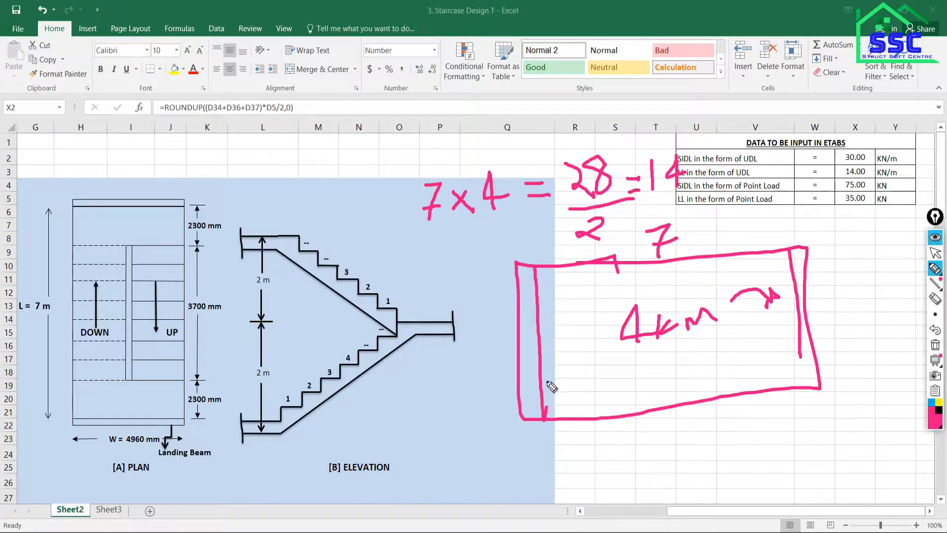
{"action": "mouse_move", "coordinate": [539, 269]}
{"action": "left_mouse_down"}
{"action": "mouse_move", "coordinate": [571, 386]}
{"action": "mouse_move", "coordinate": [544, 394]}
{"action": "left_mouse_up"}
{"action": "mouse_move", "coordinate": [781, 270]}
{"action": "left_mouse_down"}
{"action": "mouse_move", "coordinate": [793, 310]}
{"action": "mouse_move", "coordinate": [791, 364]}
{"action": "mouse_move", "coordinate": [805, 374]}
{"action": "left_mouse_up"}
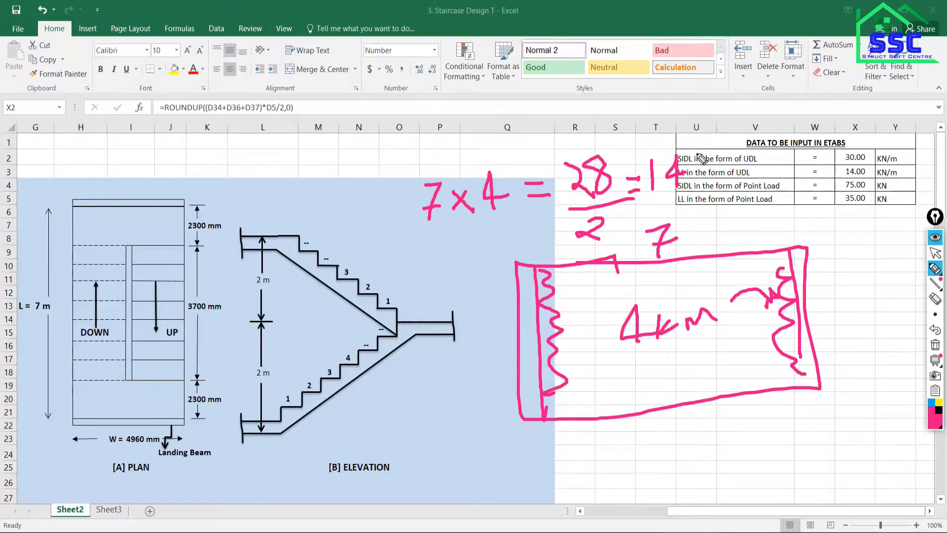
Step: Add a slash and 4.96 after the 14 in the live load calculation
{"action": "left_click_drag", "start_coordinate": [697, 152], "coordinate": [672, 217]}
{"action": "mouse_move", "coordinate": [718, 197]}
{"action": "left_mouse_down"}
{"action": "mouse_move", "coordinate": [699, 193]}
{"action": "mouse_move", "coordinate": [703, 213]}
{"action": "left_mouse_up"}
{"action": "left_click", "coordinate": [714, 210]}
{"action": "mouse_move", "coordinate": [726, 180]}
{"action": "left_mouse_down"}
{"action": "mouse_move", "coordinate": [721, 197]}
{"action": "mouse_move", "coordinate": [746, 199]}
{"action": "left_mouse_up"}
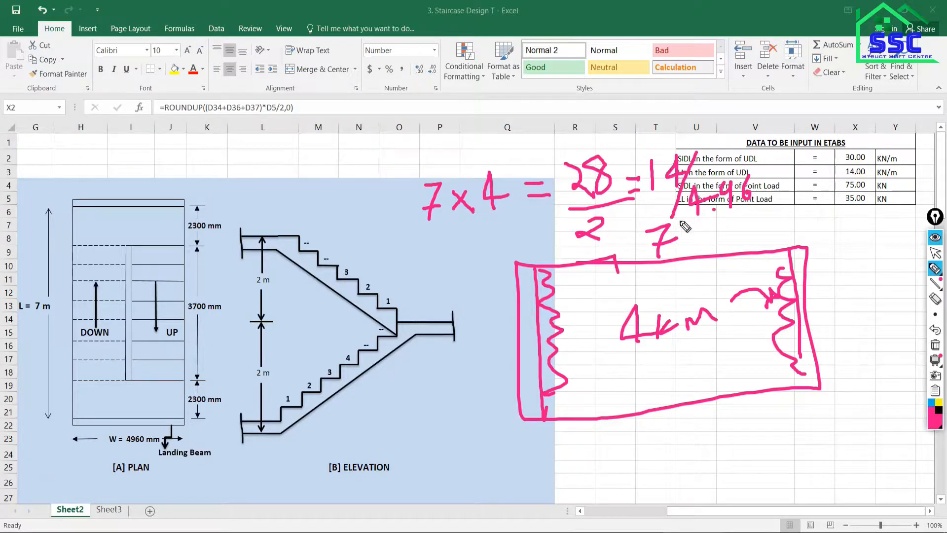
Step: Write 14 x 4.96 over 2 with an equals sign below the slab sketch
{"action": "mouse_move", "coordinate": [521, 453]}
{"action": "left_mouse_down"}
{"action": "mouse_move", "coordinate": [522, 477]}
{"action": "mouse_move", "coordinate": [556, 465]}
{"action": "left_mouse_up"}
{"action": "mouse_move", "coordinate": [553, 450]}
{"action": "left_mouse_down"}
{"action": "mouse_move", "coordinate": [552, 472]}
{"action": "mouse_move", "coordinate": [590, 447]}
{"action": "mouse_move", "coordinate": [591, 465]}
{"action": "left_mouse_up"}
{"action": "mouse_move", "coordinate": [605, 440]}
{"action": "left_mouse_down"}
{"action": "mouse_move", "coordinate": [618, 458]}
{"action": "mouse_move", "coordinate": [612, 467]}
{"action": "left_mouse_up"}
{"action": "left_click", "coordinate": [622, 458]}
{"action": "mouse_move", "coordinate": [637, 435]}
{"action": "left_mouse_down"}
{"action": "mouse_move", "coordinate": [642, 462]}
{"action": "mouse_move", "coordinate": [659, 448]}
{"action": "left_mouse_up"}
{"action": "left_click_drag", "start_coordinate": [499, 484], "coordinate": [684, 476]}
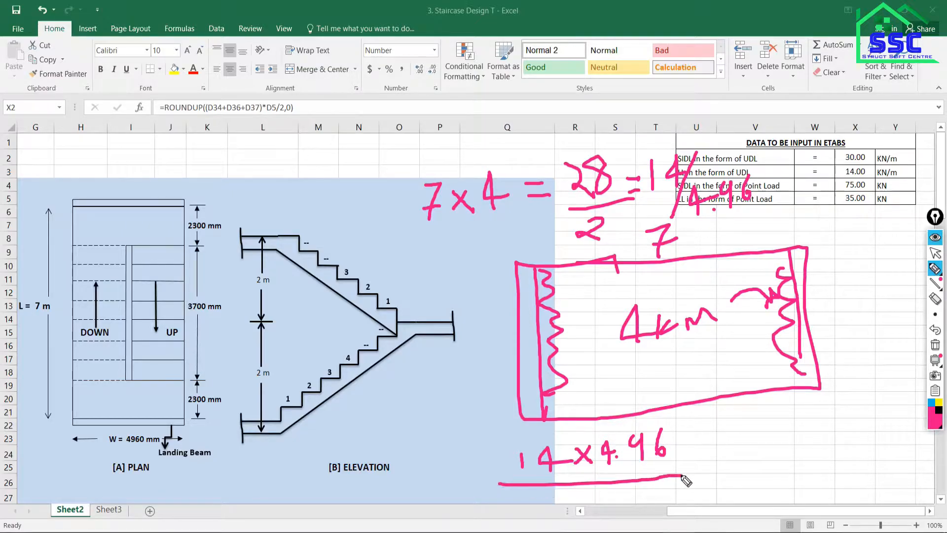
{"action": "left_click_drag", "start_coordinate": [590, 493], "coordinate": [606, 505]}
{"action": "left_click_drag", "start_coordinate": [691, 461], "coordinate": [709, 467]}
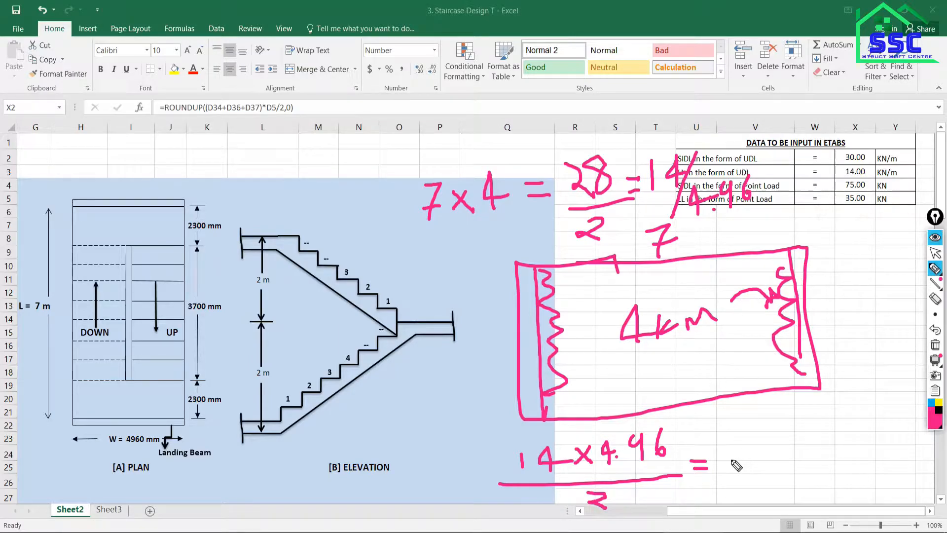
Step: Write 34.72 as the live point load result and mark the 35.00 LL point load in the data table
{"action": "mouse_move", "coordinate": [731, 449]}
{"action": "left_mouse_down"}
{"action": "mouse_move", "coordinate": [731, 469]}
{"action": "mouse_move", "coordinate": [762, 462]}
{"action": "mouse_move", "coordinate": [767, 476]}
{"action": "left_mouse_up"}
{"action": "left_click", "coordinate": [783, 470]}
{"action": "mouse_move", "coordinate": [790, 446]}
{"action": "left_mouse_down"}
{"action": "mouse_move", "coordinate": [796, 474]}
{"action": "mouse_move", "coordinate": [834, 474]}
{"action": "left_mouse_up"}
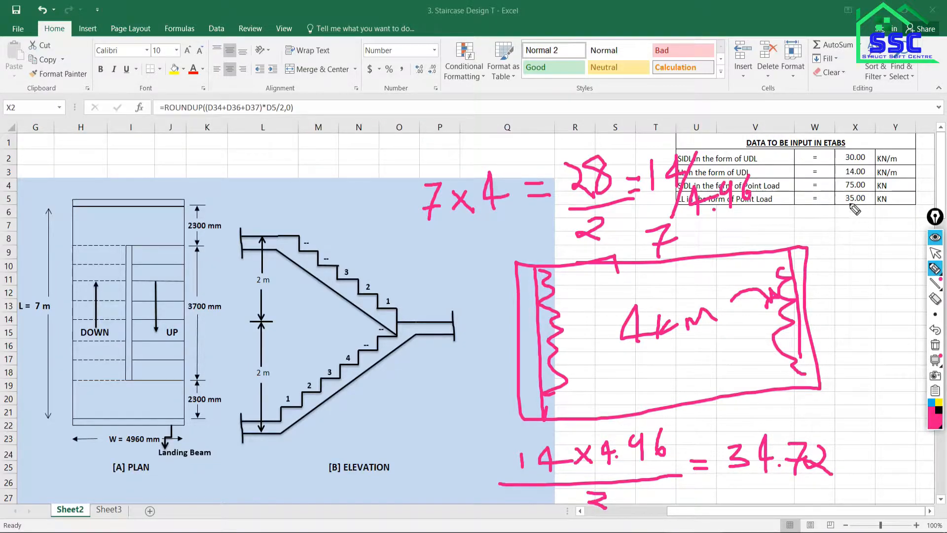
{"action": "left_click", "coordinate": [843, 207]}
{"action": "left_click_drag", "start_coordinate": [851, 216], "coordinate": [876, 193]}
Step: Clear all ink annotations and switch to the building plan view in ETABS
{"action": "left_click", "coordinate": [935, 345]}
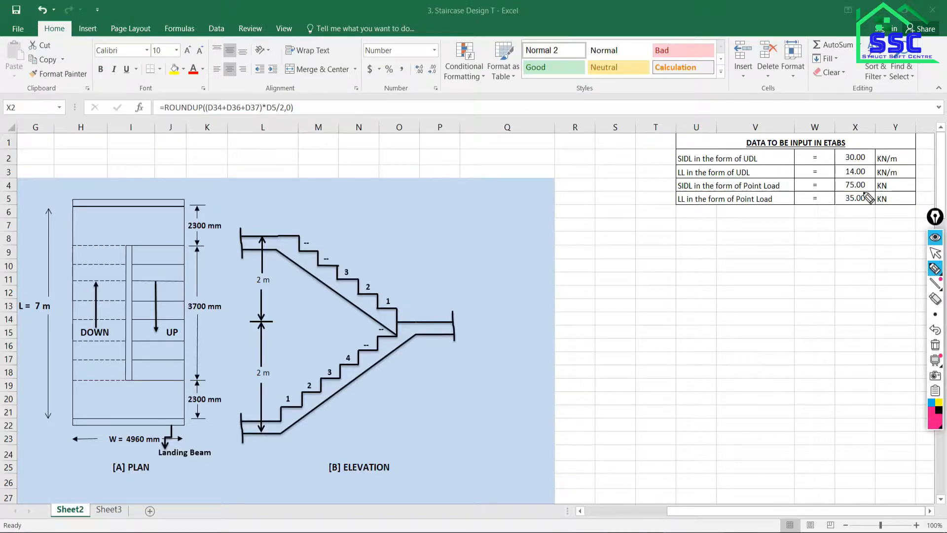
{"action": "left_click", "coordinate": [935, 253]}
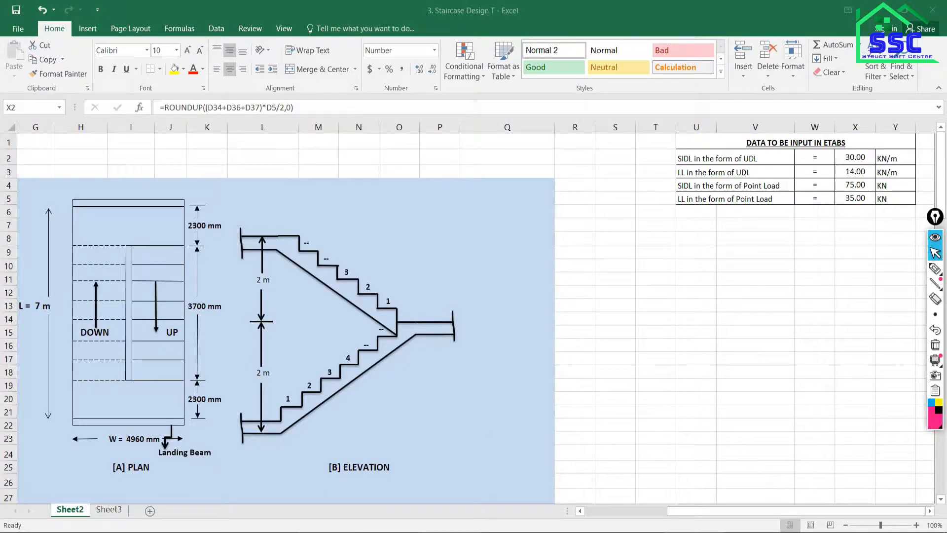
{"action": "left_click", "coordinate": [449, 532]}
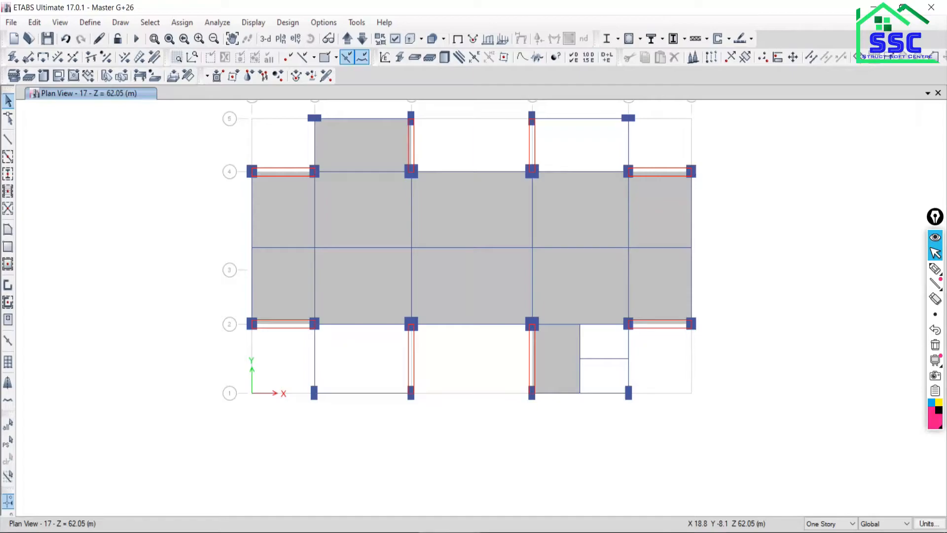